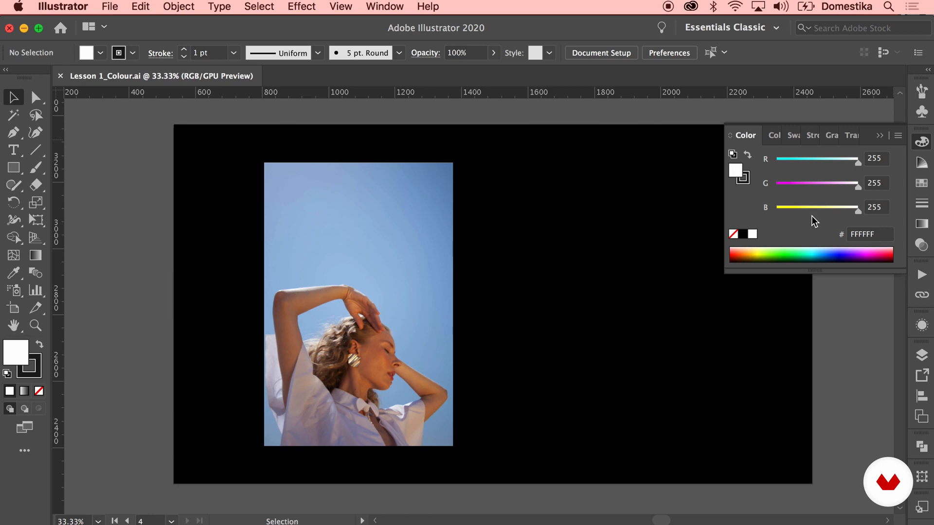
- Draw a small square beside the photo's upper edge and fill it with the blue sampled from the sky
click(880, 136)
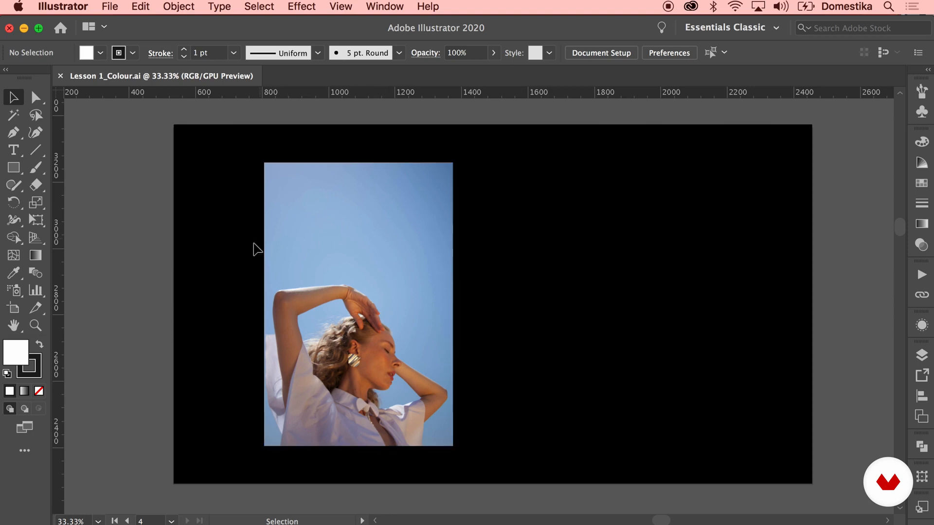
click(19, 168)
mouse_move(515, 162)
mouse_down()
mouse_move(569, 200)
mouse_move(560, 192)
mouse_up()
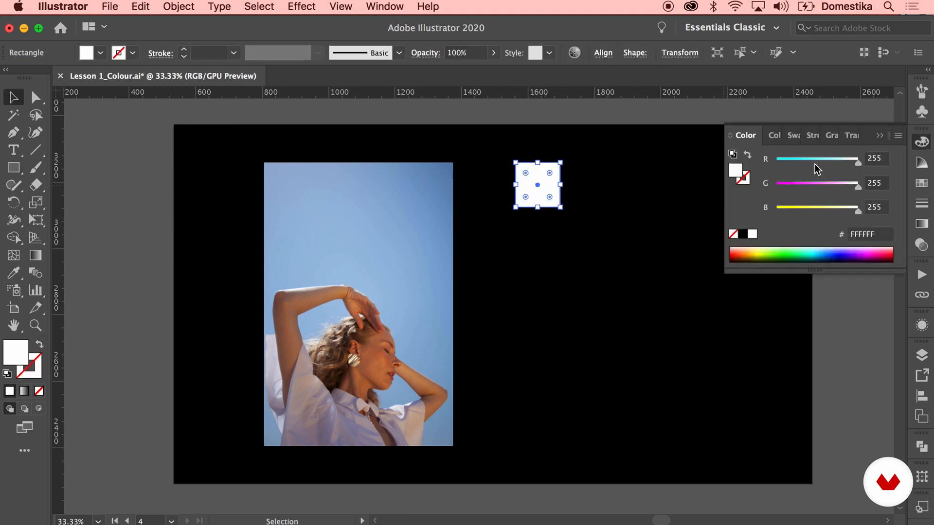
click(880, 136)
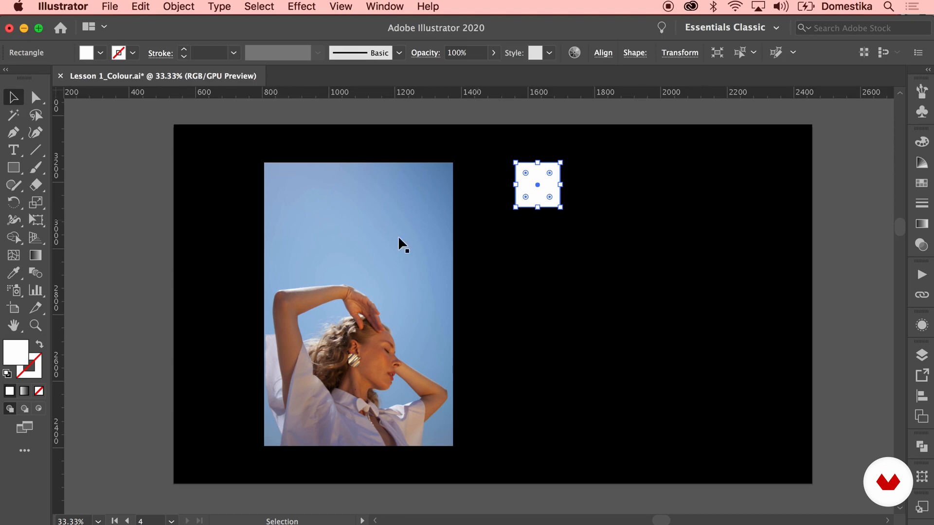
click(15, 274)
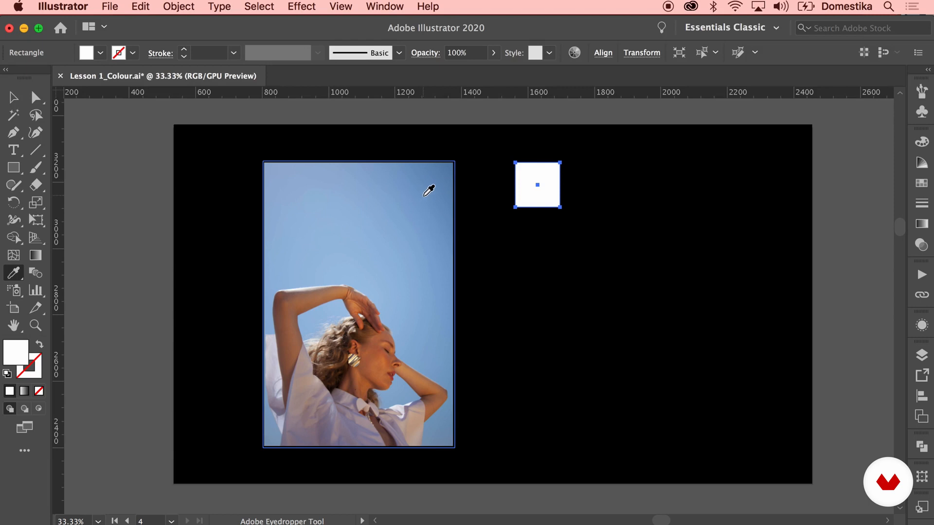
click(428, 191)
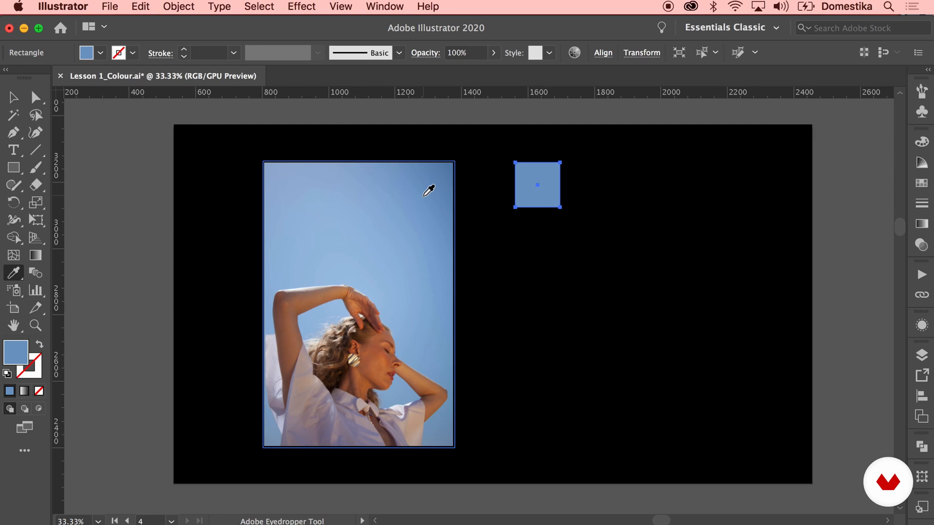
- Duplicate the blue square alongside the original and fill the copy with the orange-brown skin tone sampled from the woman's forearm
key(v)
drag(533, 176, 593, 179)
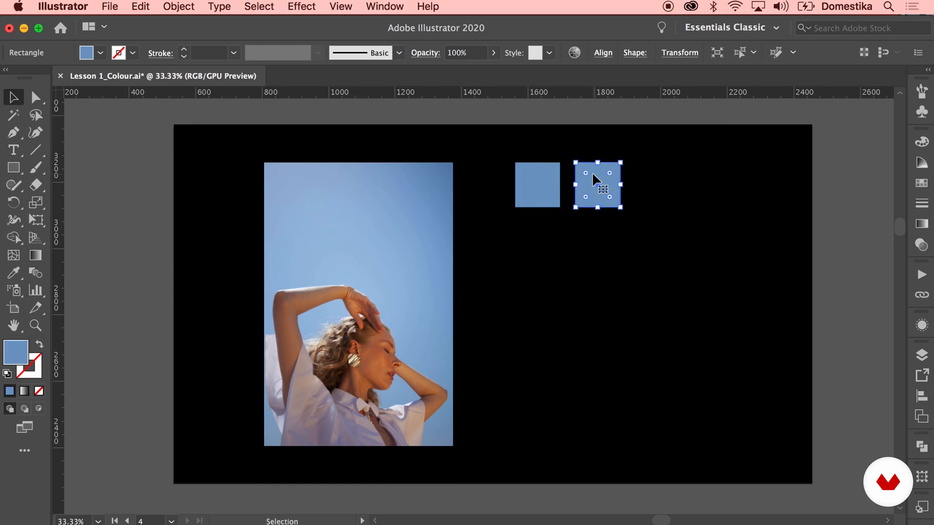
key(i)
click(413, 375)
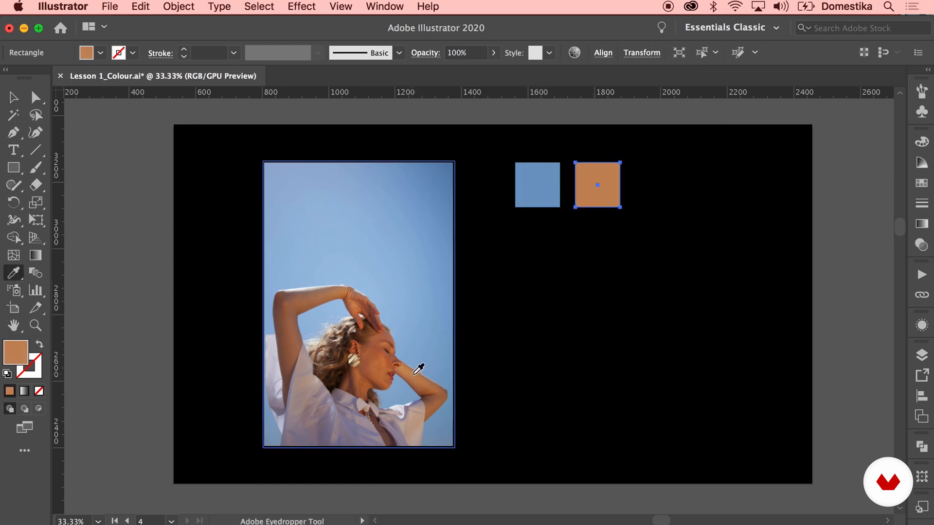
- Add two more square copies to the row, filled with a muted purple and a beige sampled from the woman's shirt area
key(v)
drag(605, 197, 716, 189)
key(i)
click(330, 417)
key(v)
key(i)
click(305, 387)
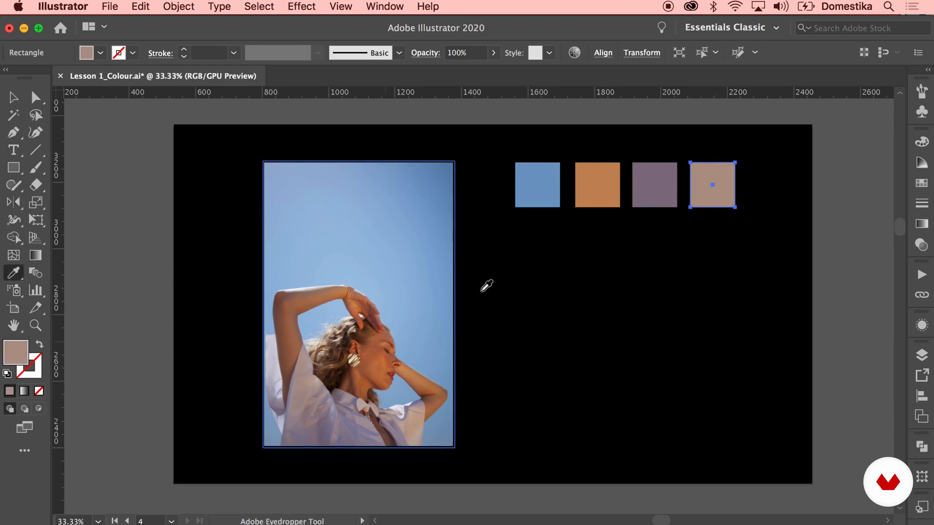
key(v)
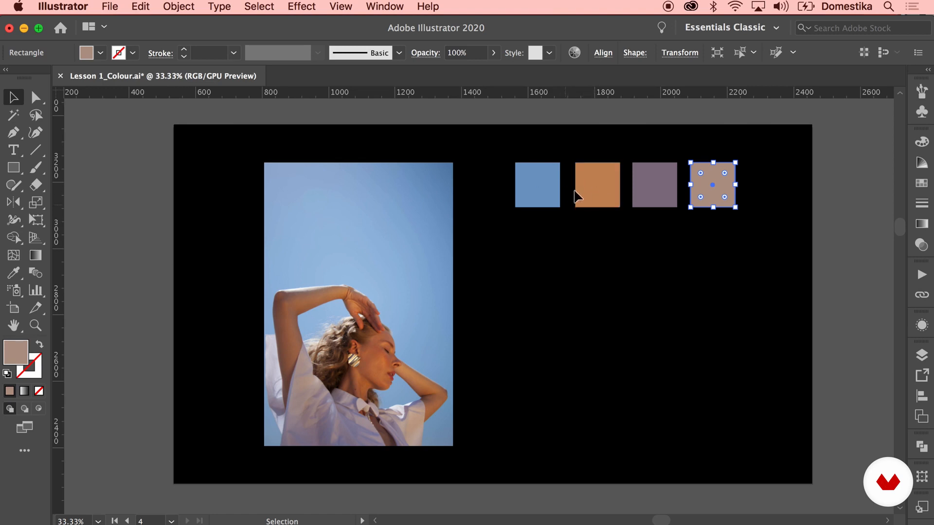
- Brighten the orange-brown square's fill to the vivid orange F48431
click(592, 191)
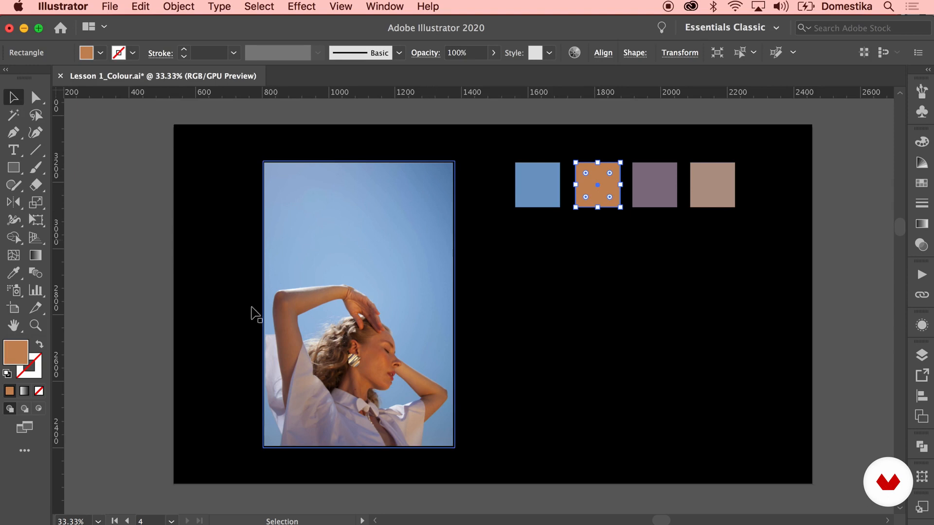
double_click(19, 358)
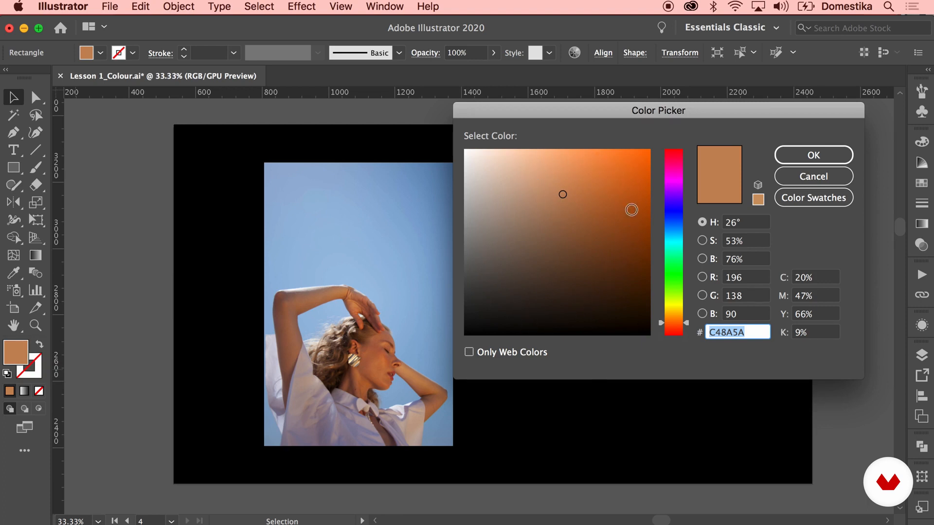
click(610, 159)
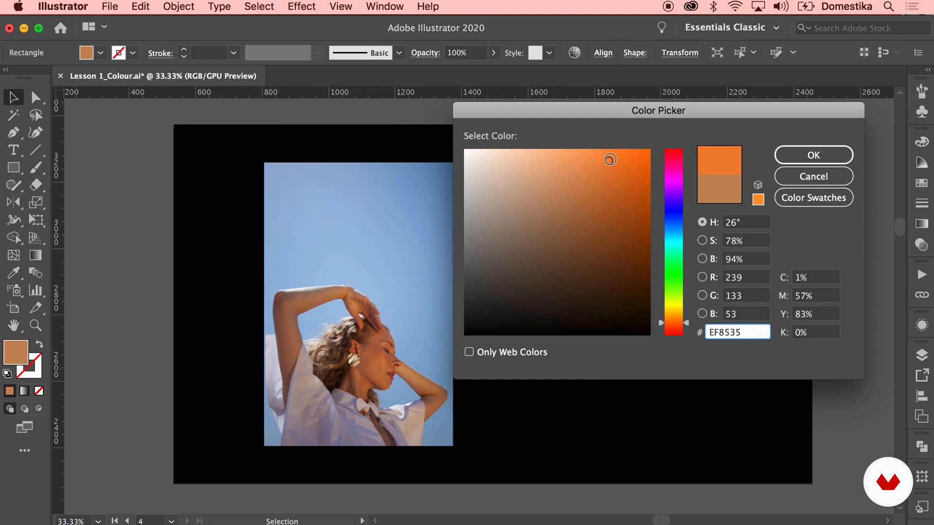
click(612, 160)
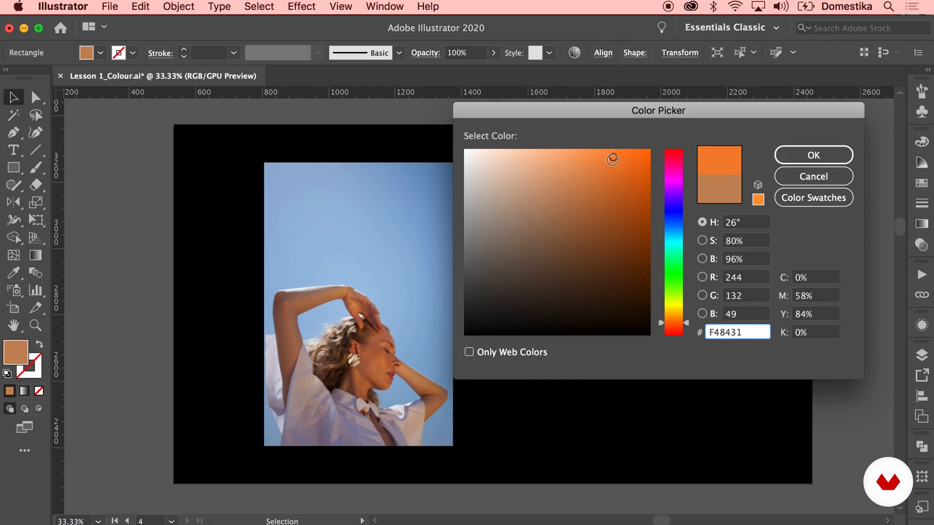
click(792, 156)
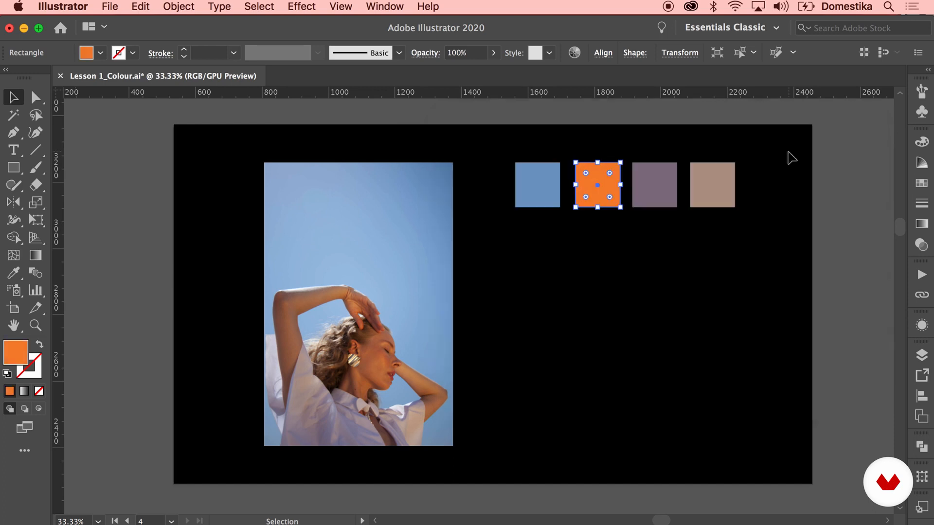
click(638, 242)
- Brighten the blue square's fill to 77B2ED
click(552, 201)
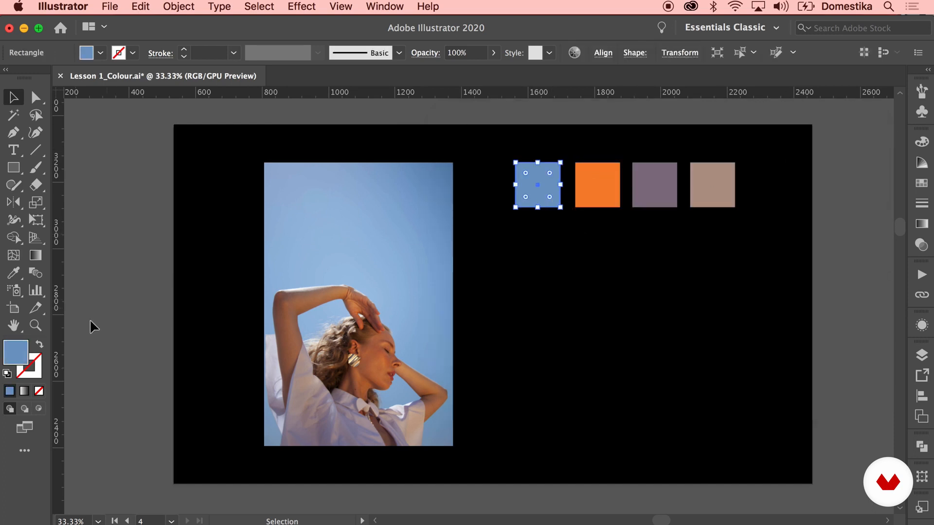
double_click(16, 354)
drag(561, 178, 557, 162)
click(813, 154)
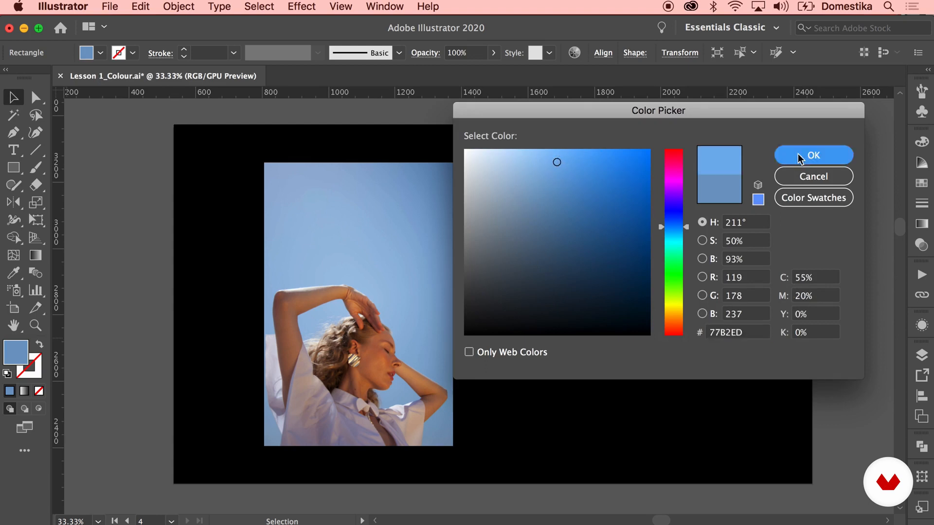
click(687, 246)
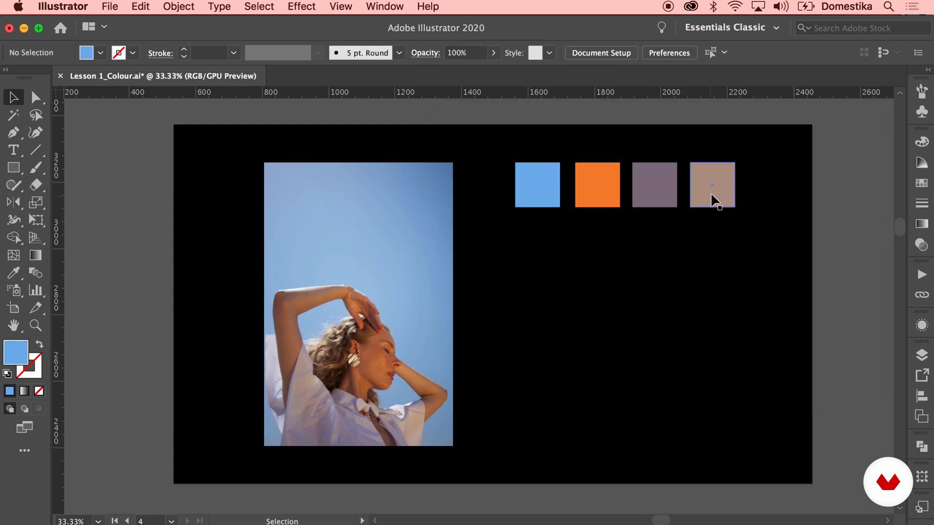
- Make the artboard with the five-row colour palette active, clear the selection and display the document's swatches
scroll(627, 242, down, 10)
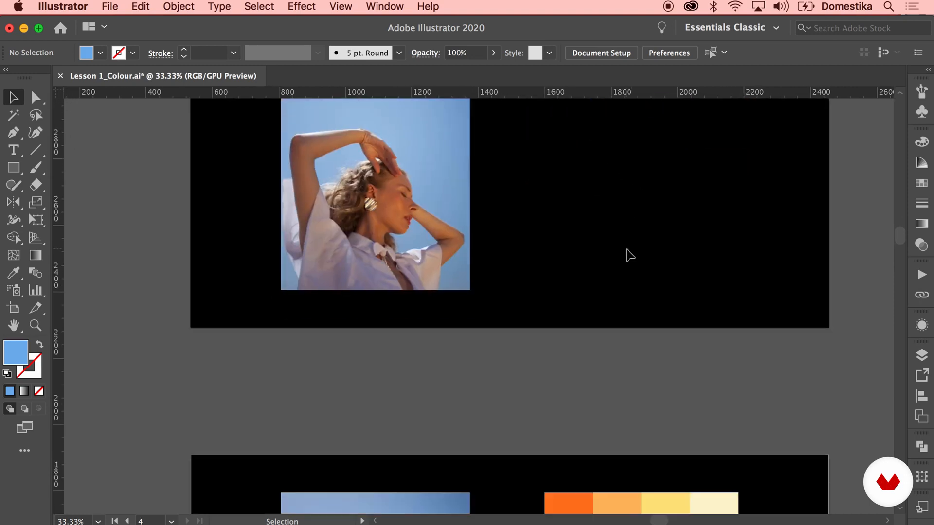
scroll(625, 247, down, 6)
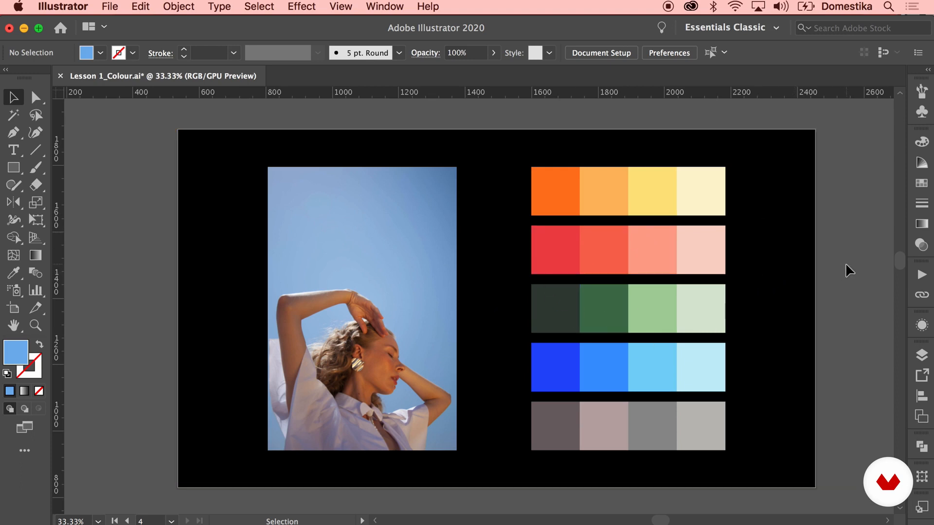
click(812, 279)
key(super+shift+a)
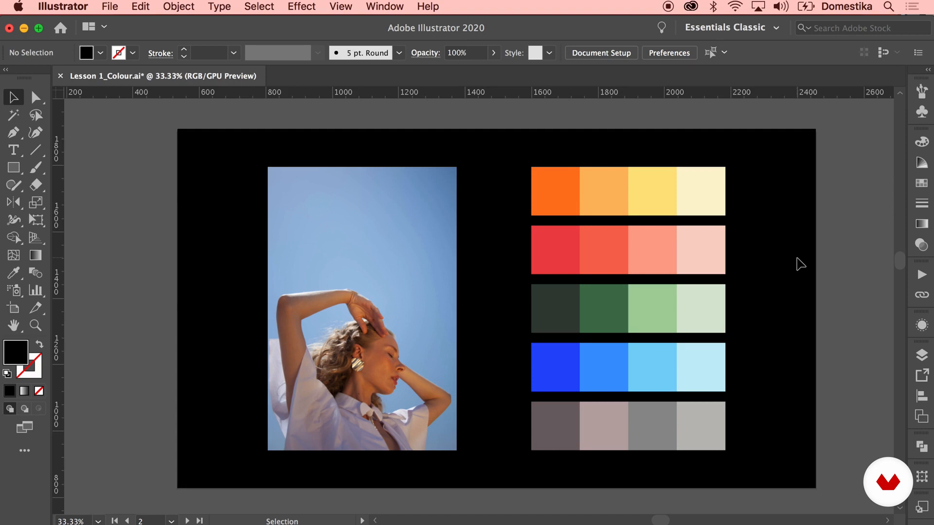
click(398, 7)
scroll(446, 243, down, 4)
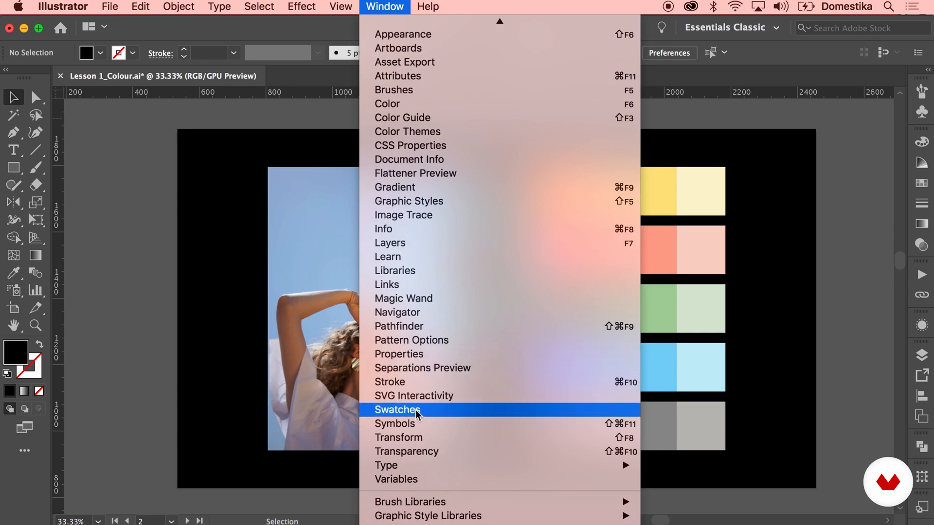
click(395, 409)
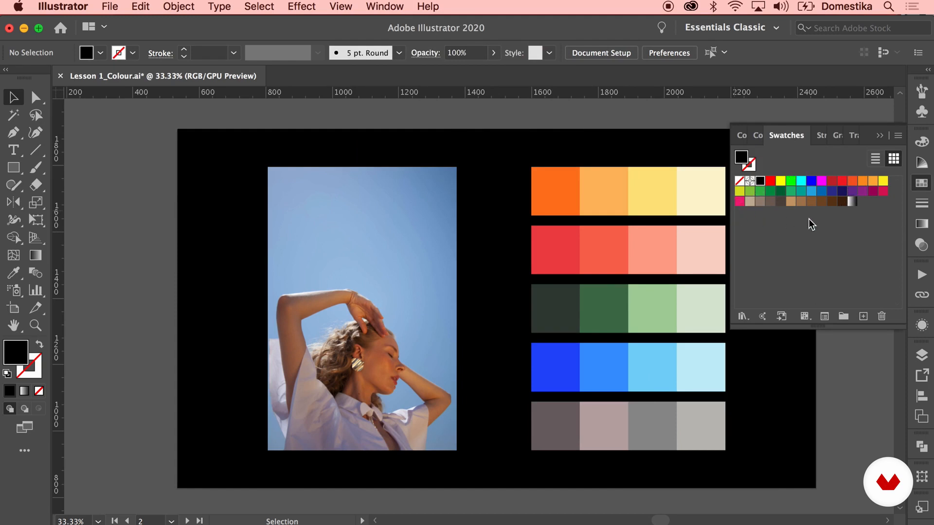
- Try the bright green swatch as the fill of the cream square in the palette's top row, and undo it
drag(660, 144, 564, 158)
click(614, 186)
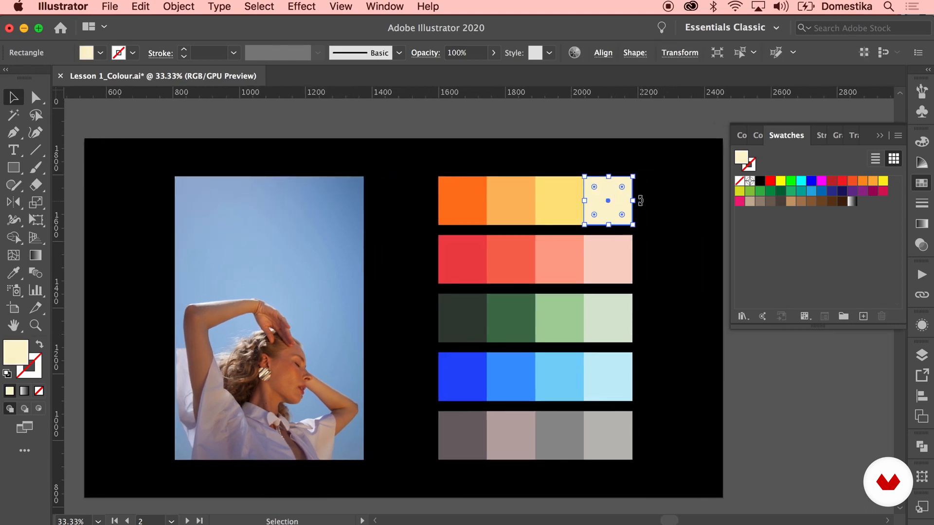
click(791, 182)
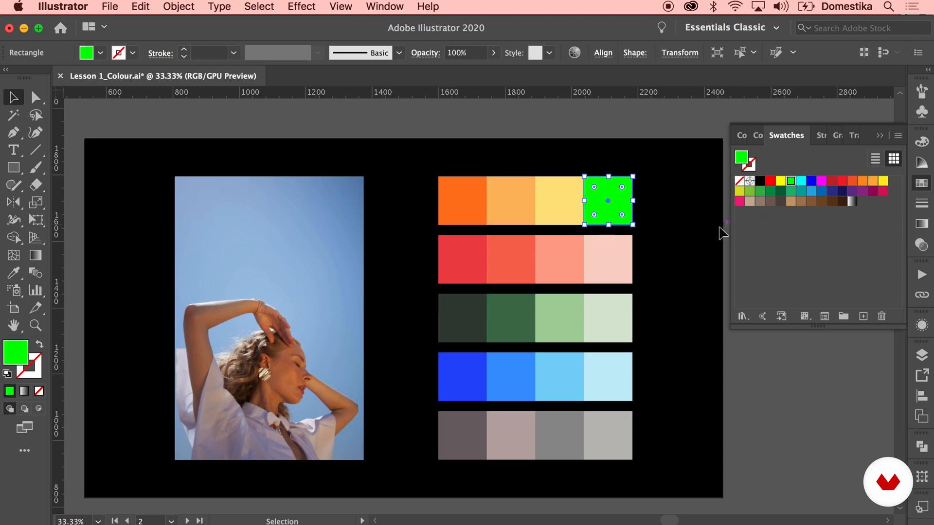
key(space)
drag(705, 242, 705, 235)
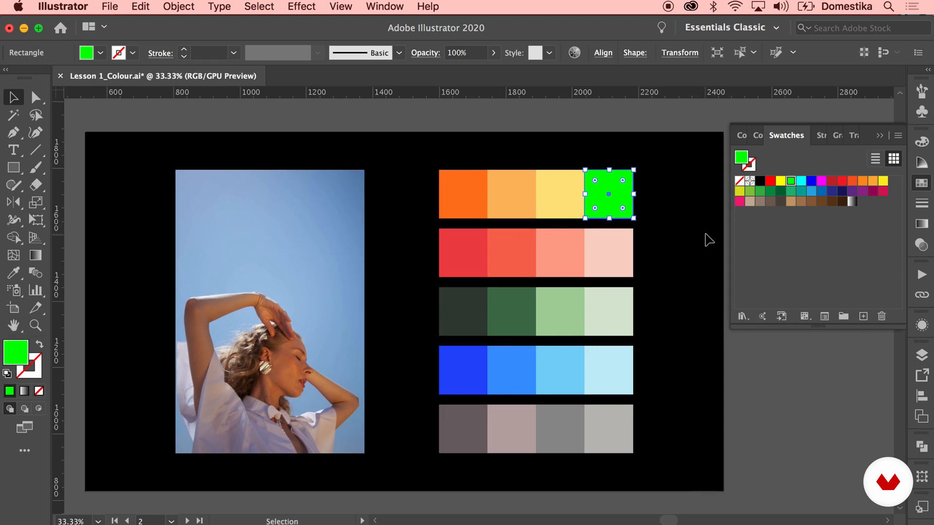
key(super+z)
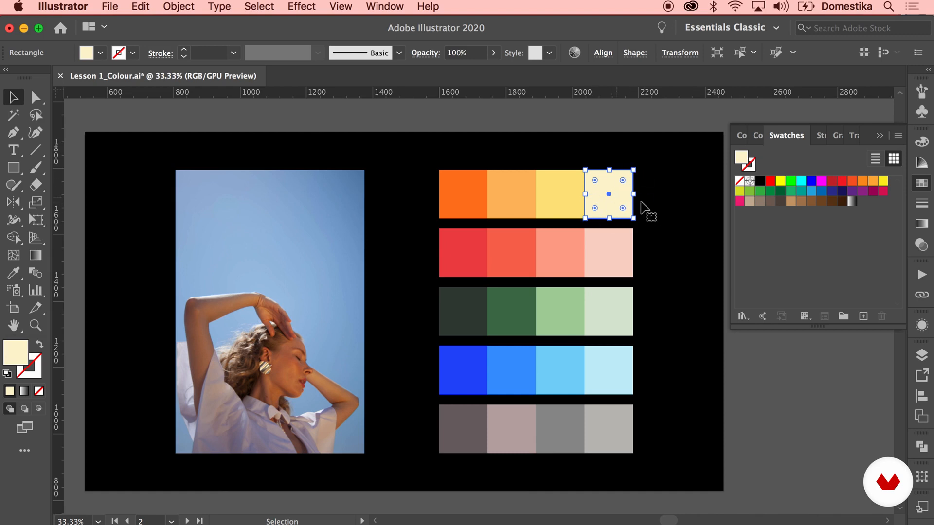
- Save the fill colour of the cream square in the top row as a new swatch
click(896, 136)
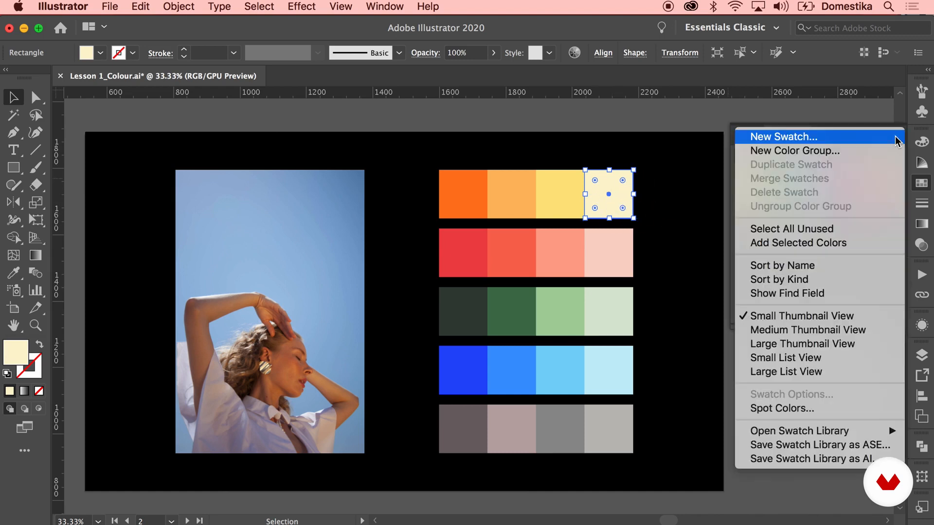
click(788, 139)
click(378, 394)
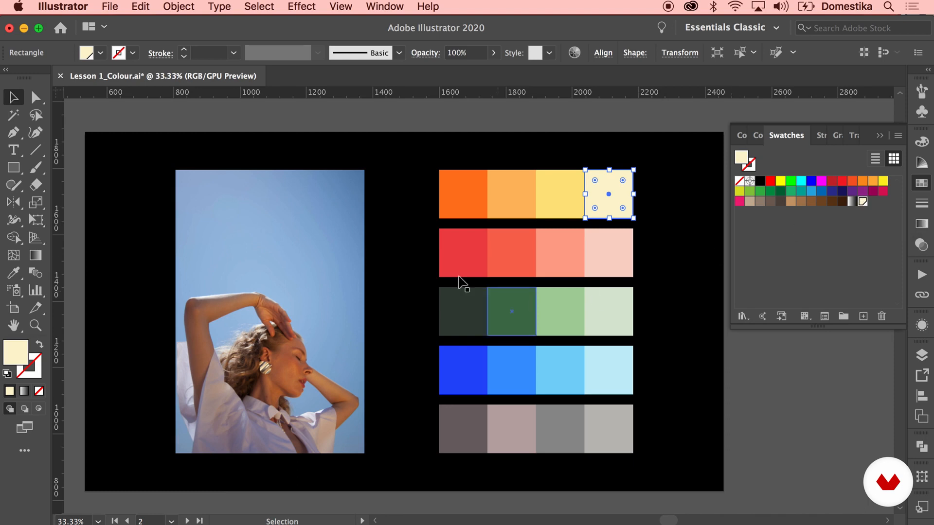
- Try the new cream swatch on the red square in the second row, undo the fill and deselect
click(457, 249)
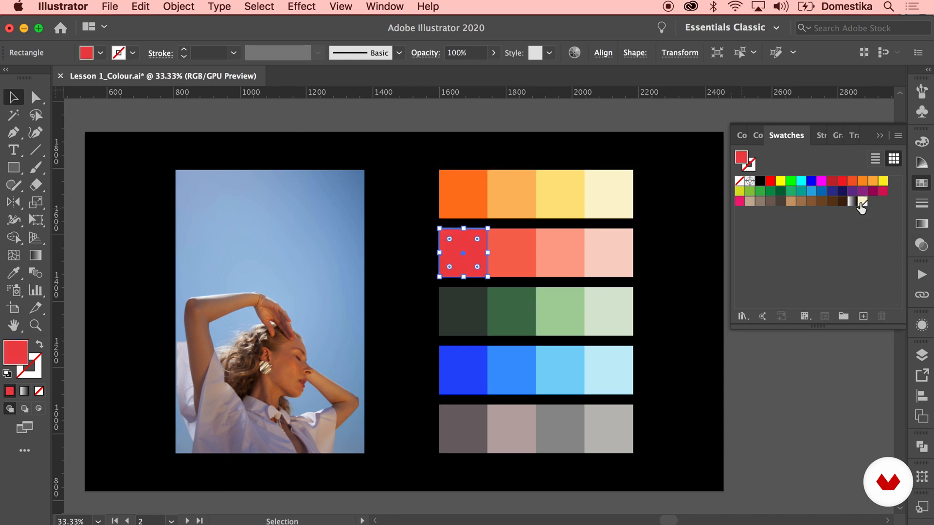
click(862, 203)
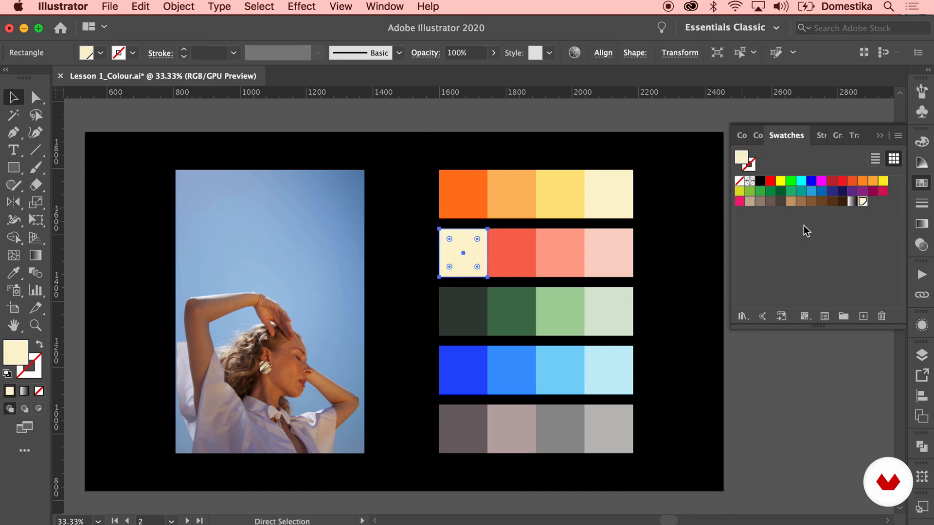
key(cmd+z)
click(677, 284)
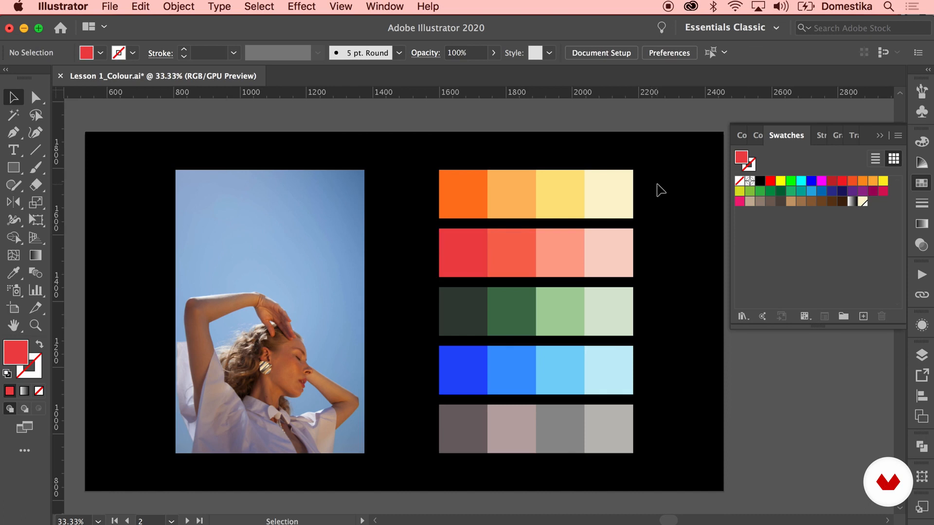
- Create Color Group 1 from all twenty palette squares as selected artwork, converting process colours to global and including swatches for tints
drag(660, 190, 428, 456)
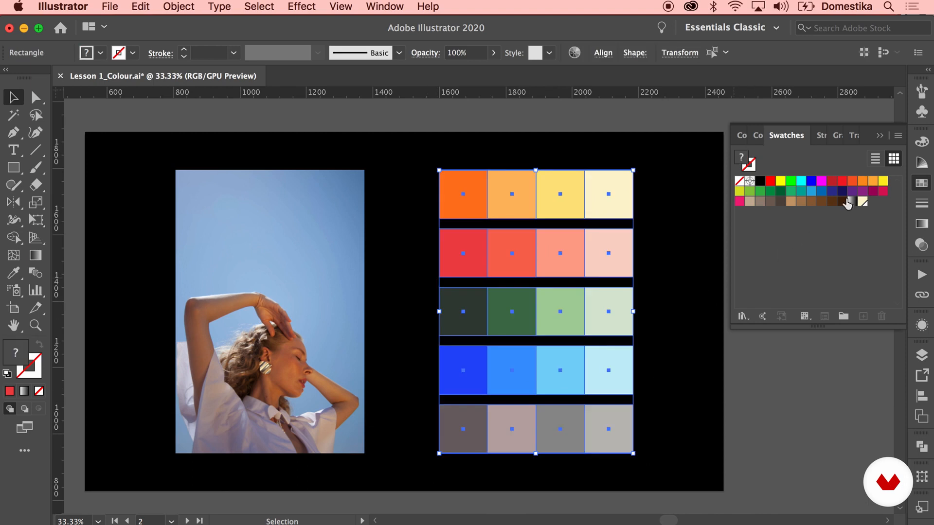
click(898, 137)
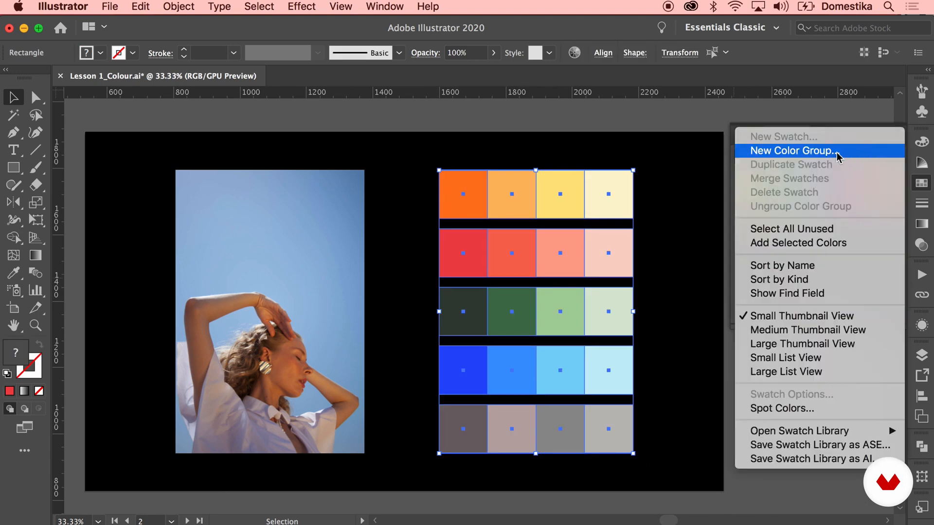
click(785, 152)
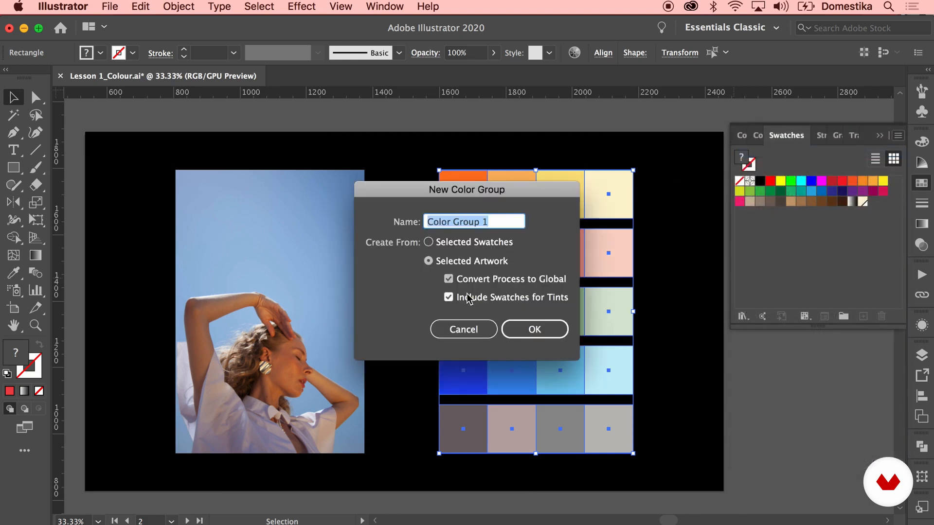
click(535, 328)
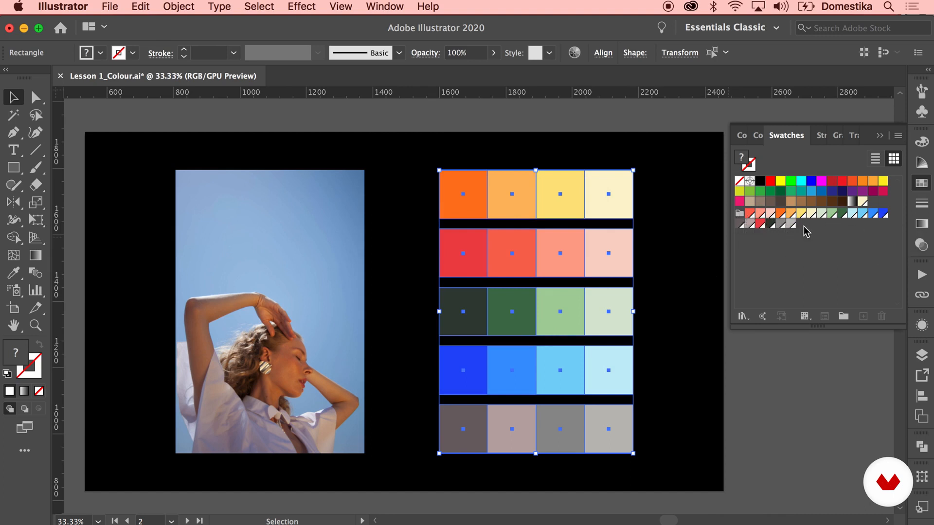
- In the logo grid artboard, fill the first top-row tile with the coral swatch and its monogram with the dark green-black swatch
click(688, 282)
scroll(691, 284, down, 2)
scroll(691, 283, down, 10)
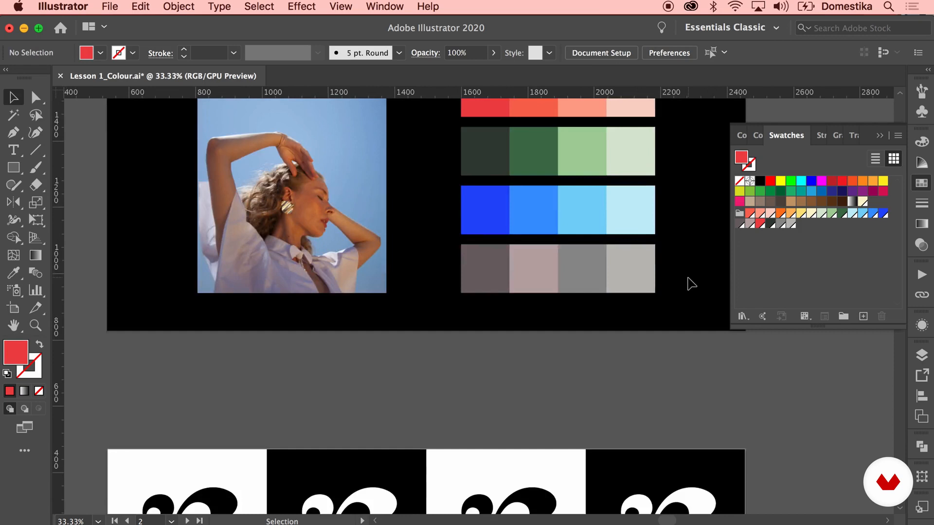
scroll(690, 284, down, 3)
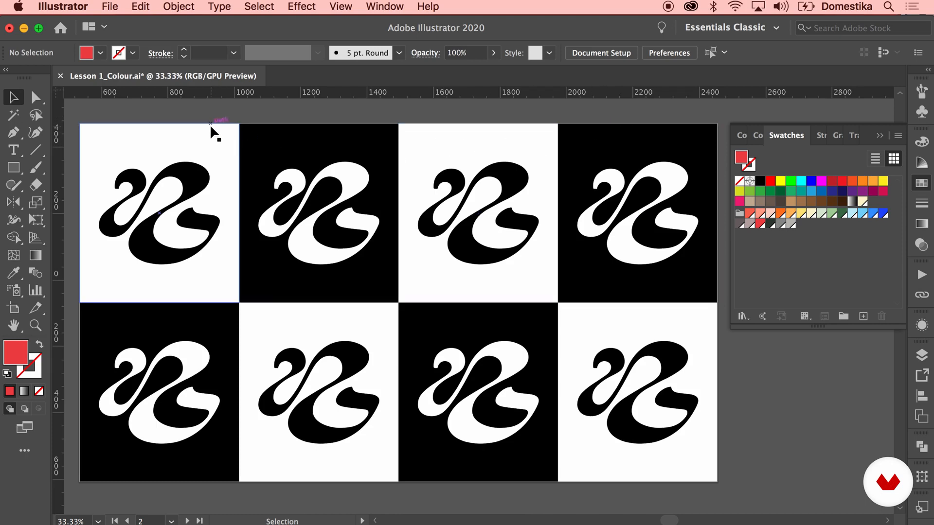
click(144, 131)
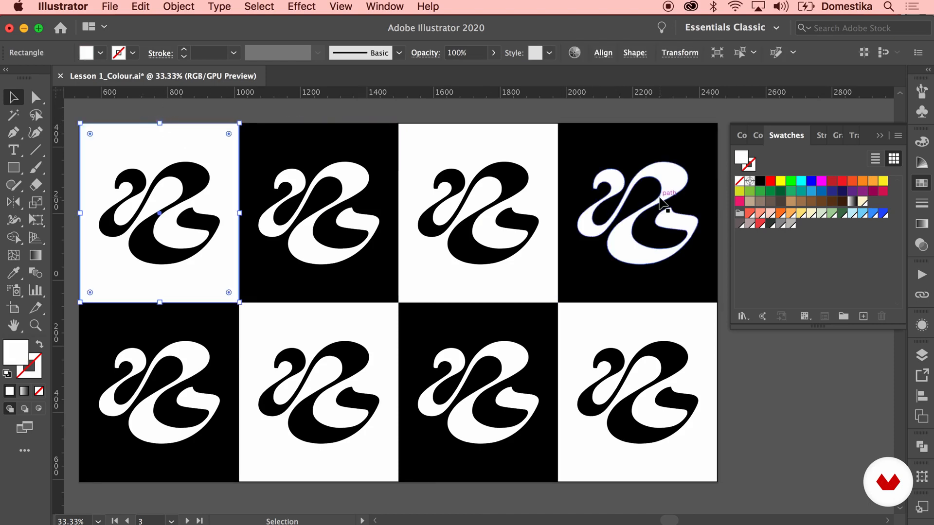
click(753, 214)
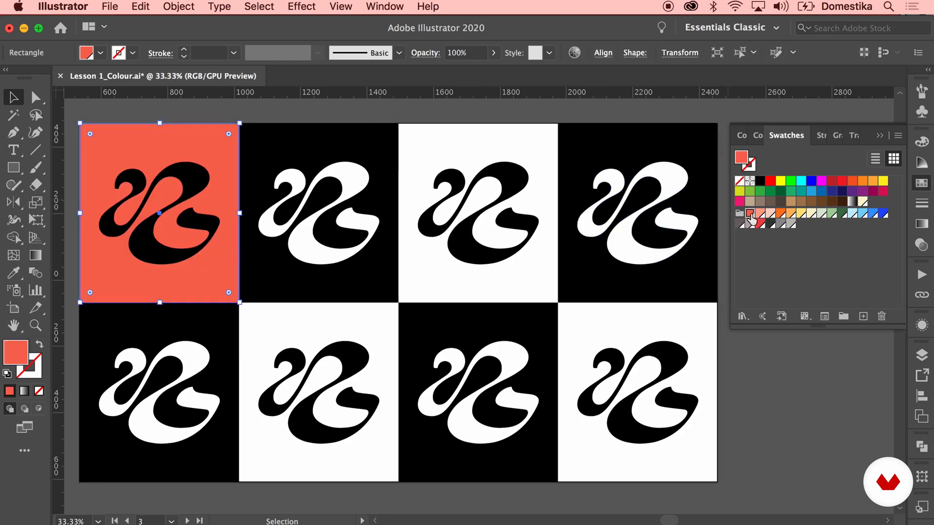
click(201, 181)
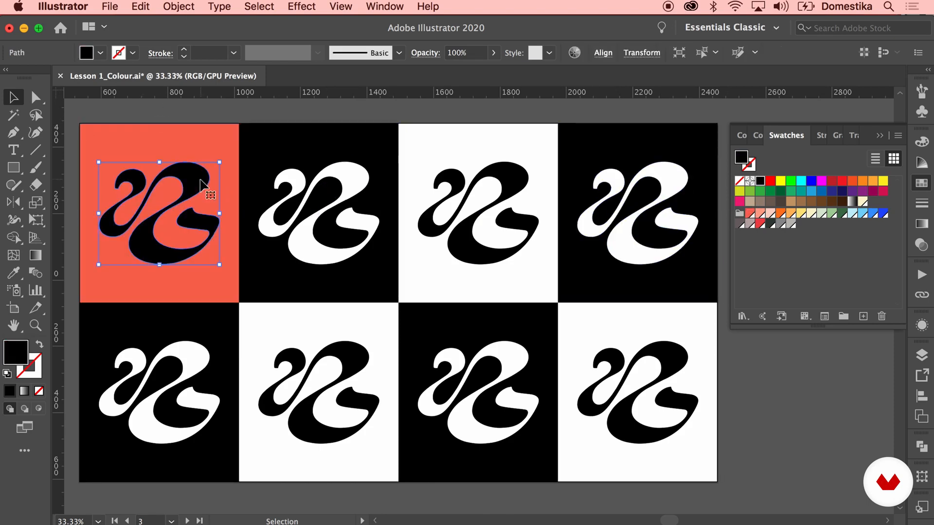
click(770, 223)
- Fill the second top-row tile's background with the deep blue swatch and its monogram with the pale pink swatch
click(370, 145)
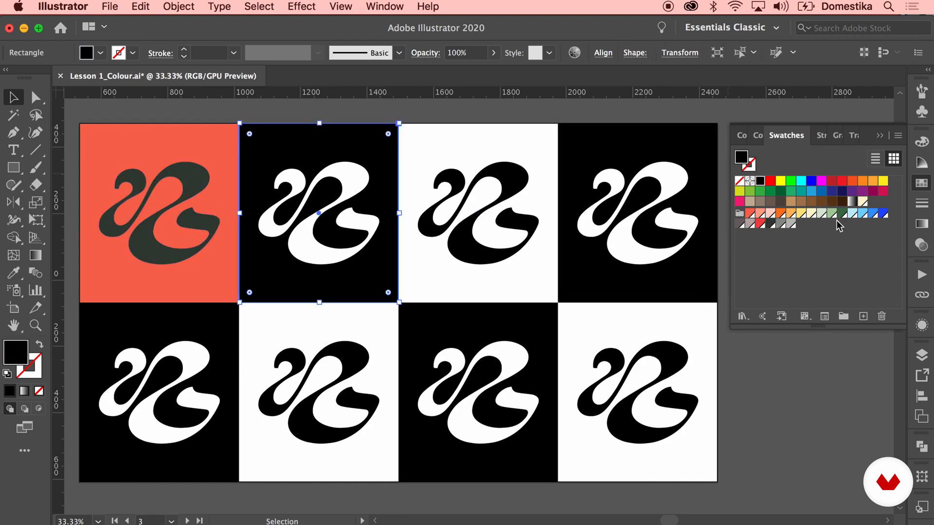
click(863, 214)
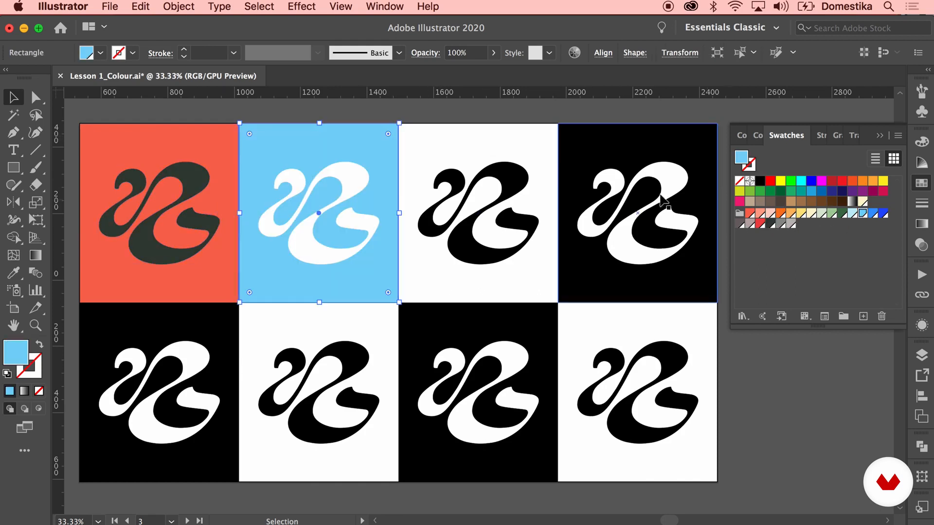
click(883, 213)
click(348, 171)
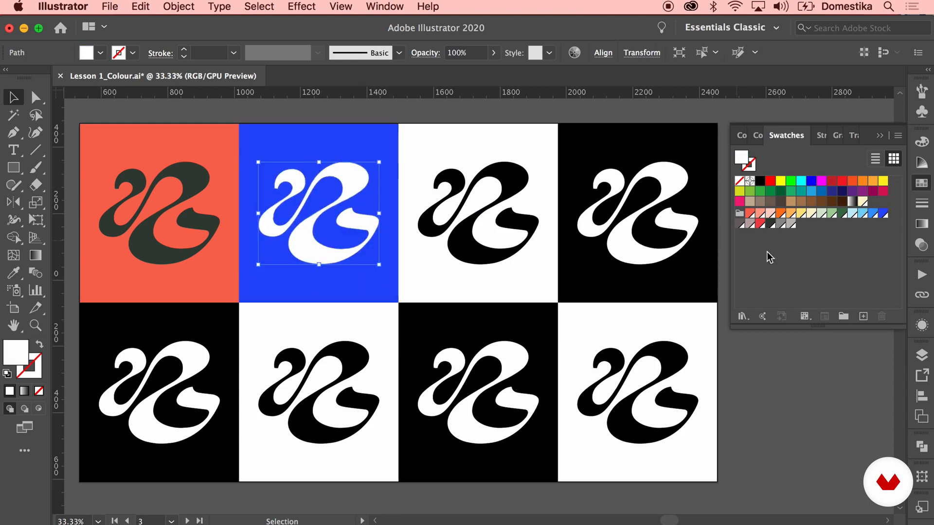
click(770, 213)
- Fill the third top-row tile's background with the dark green-black swatch and its monogram with the light orange swatch
click(479, 139)
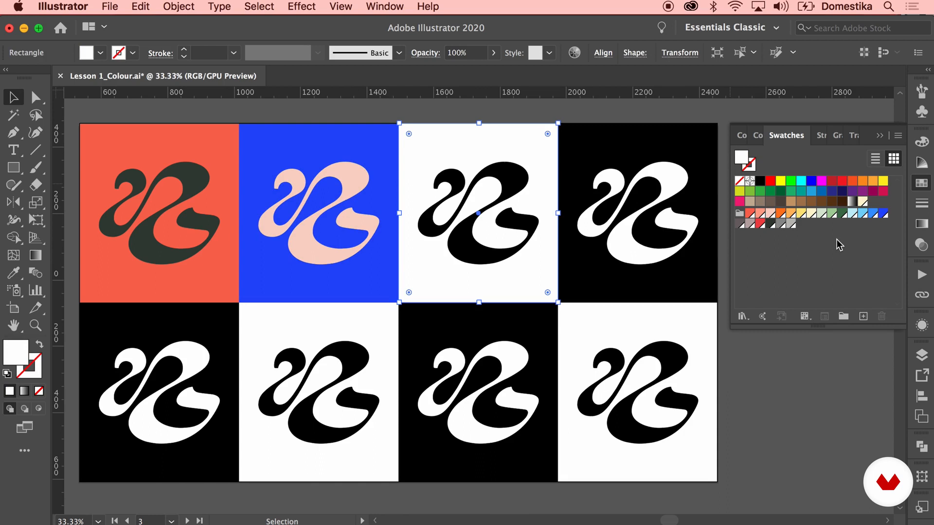
click(770, 224)
click(524, 179)
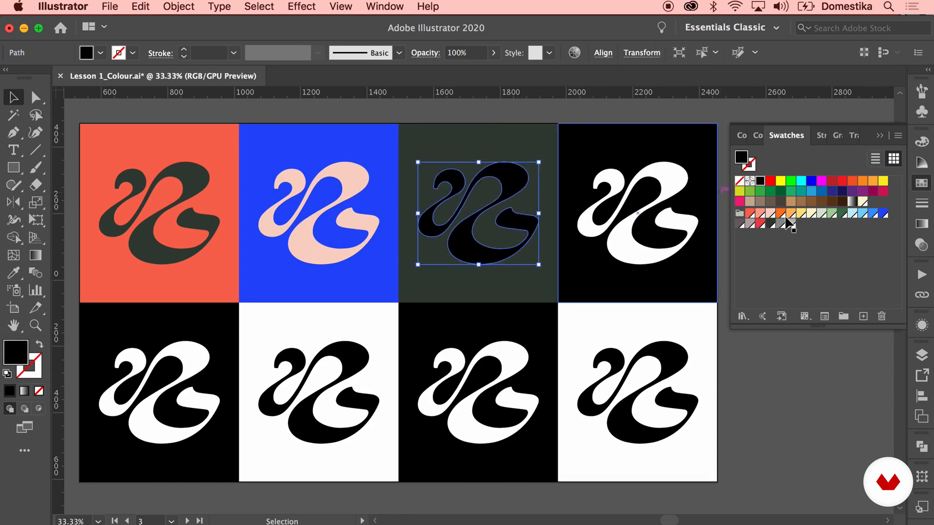
click(749, 224)
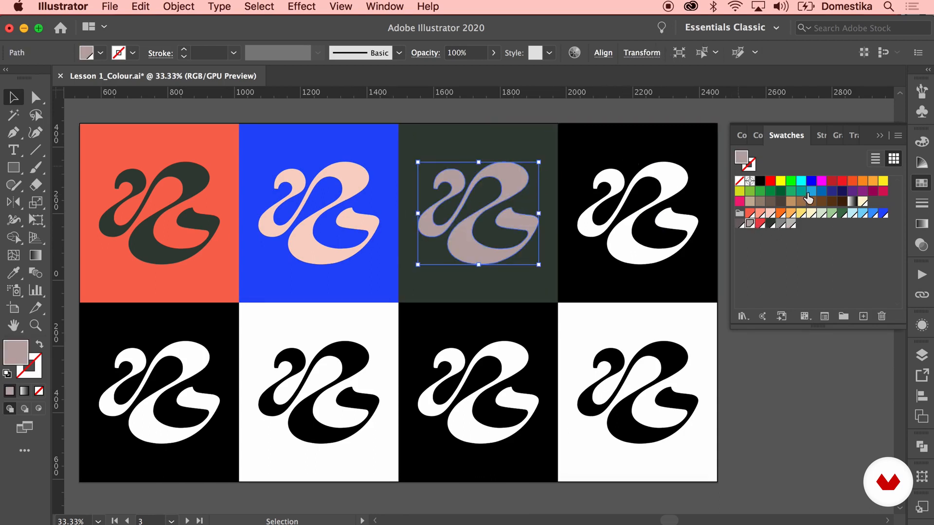
click(770, 214)
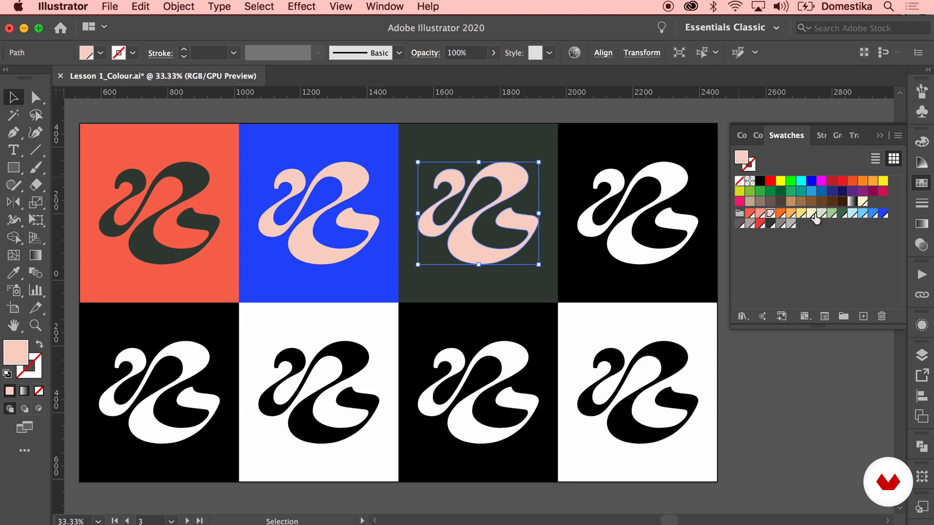
click(787, 215)
- Try several swatches on the fourth top-row tile, settling on a mauve-grey background and a deep blue monogram
click(620, 145)
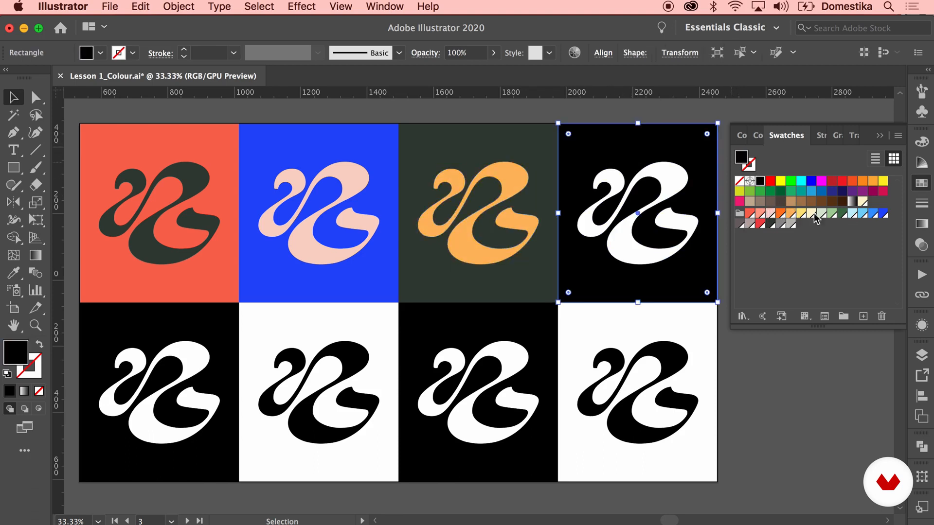
click(833, 215)
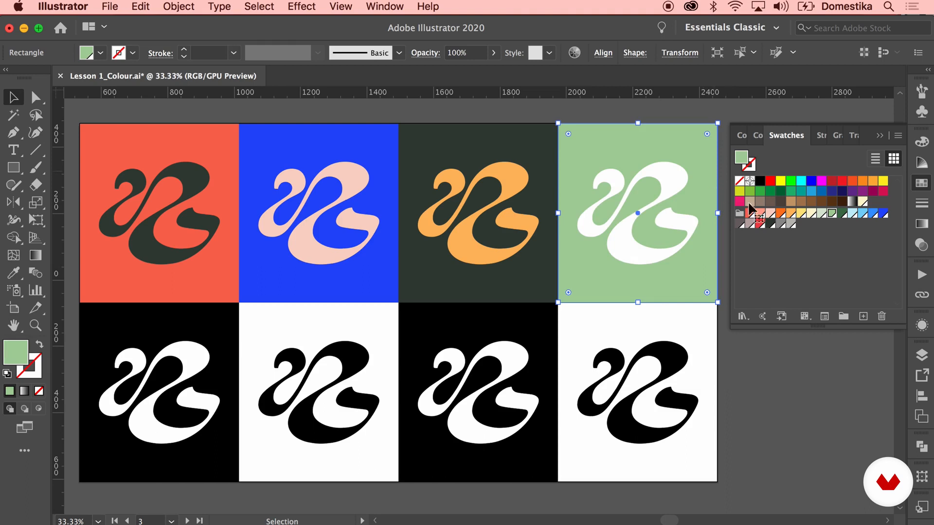
click(771, 224)
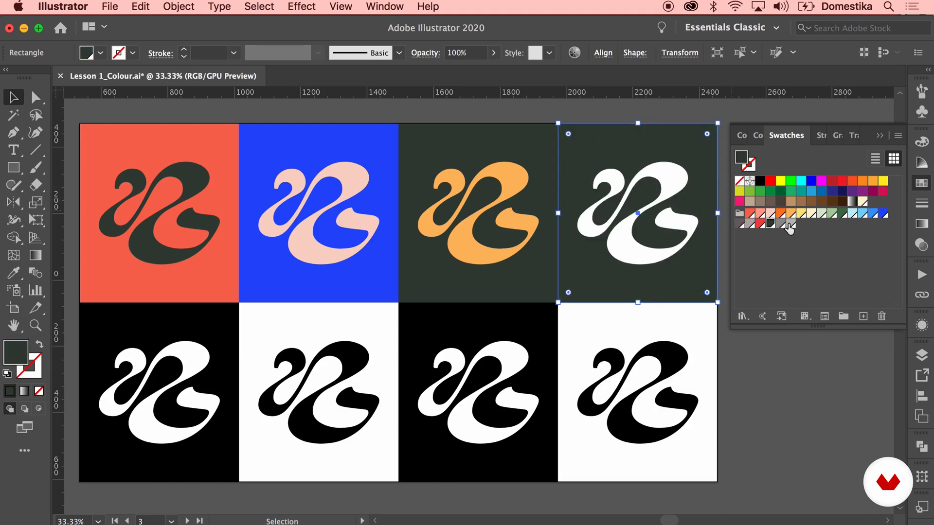
click(750, 223)
click(677, 218)
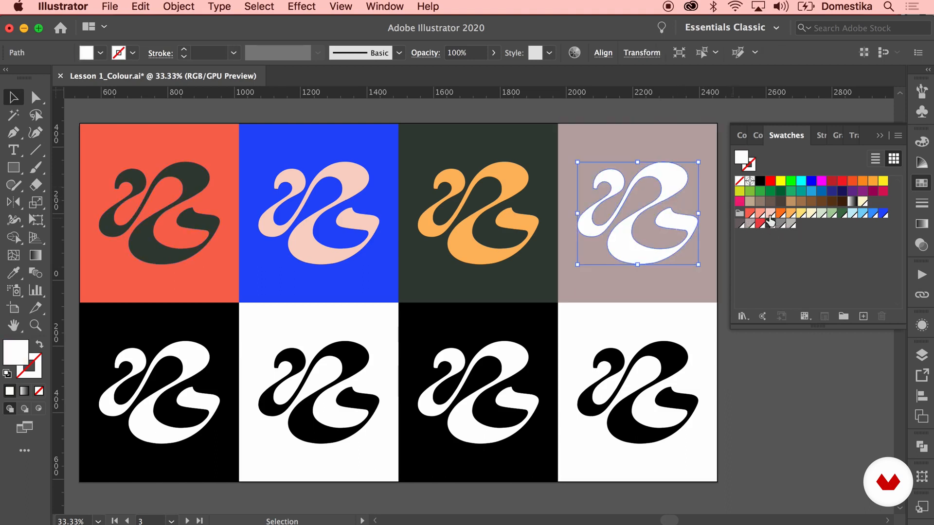
click(751, 214)
click(780, 217)
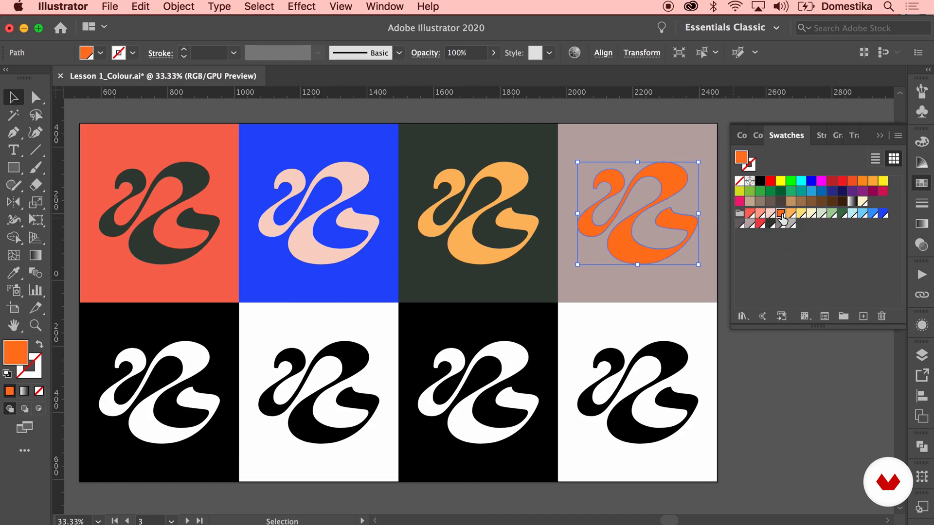
click(883, 215)
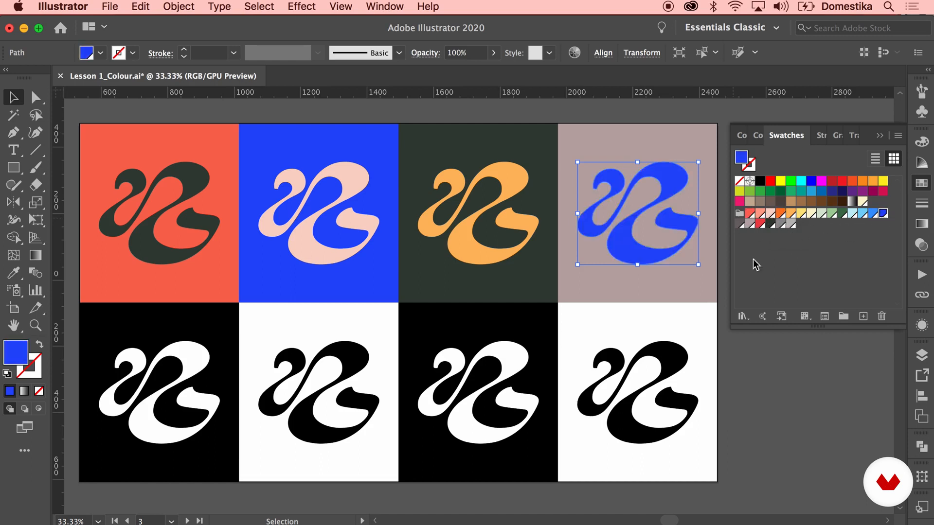
- Fill the fourth bottom-row tile with the yellow R=252 G=228 B=129 swatch and its monogram with coral sampled from the first top-row tile
click(670, 313)
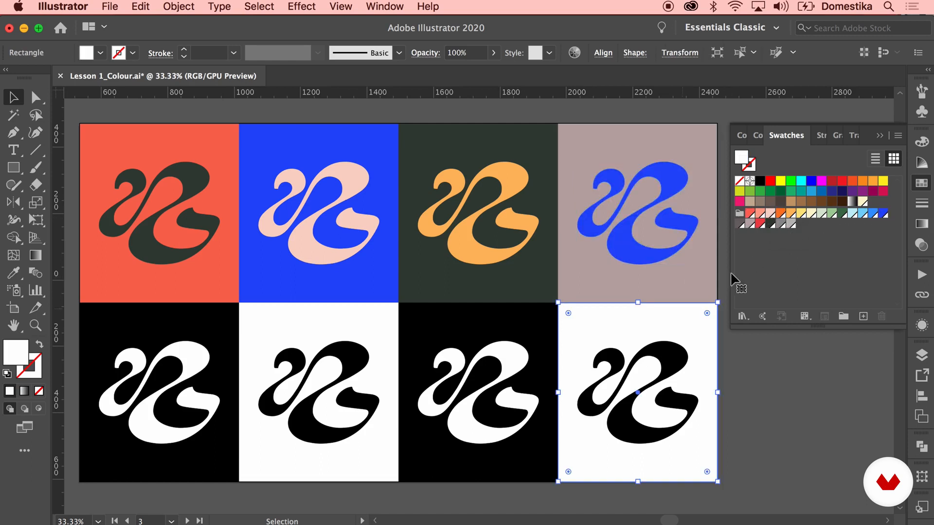
click(801, 213)
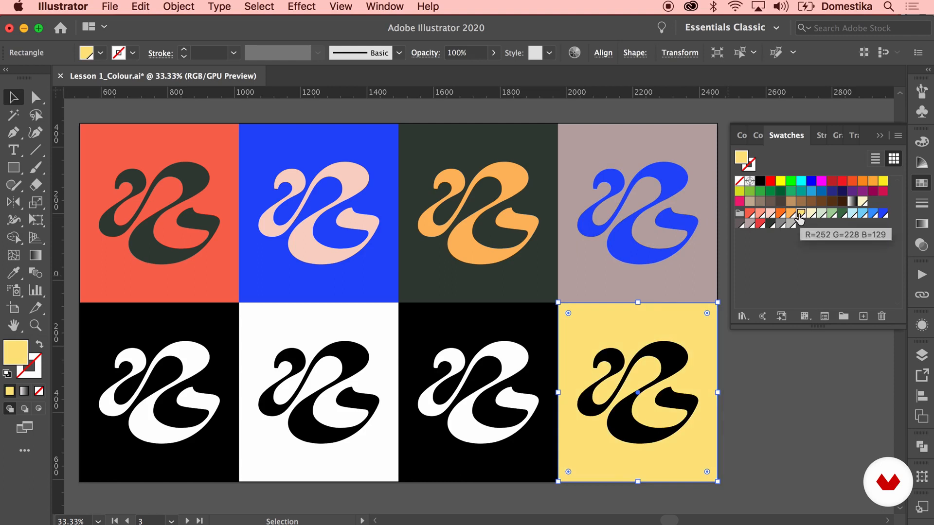
click(668, 349)
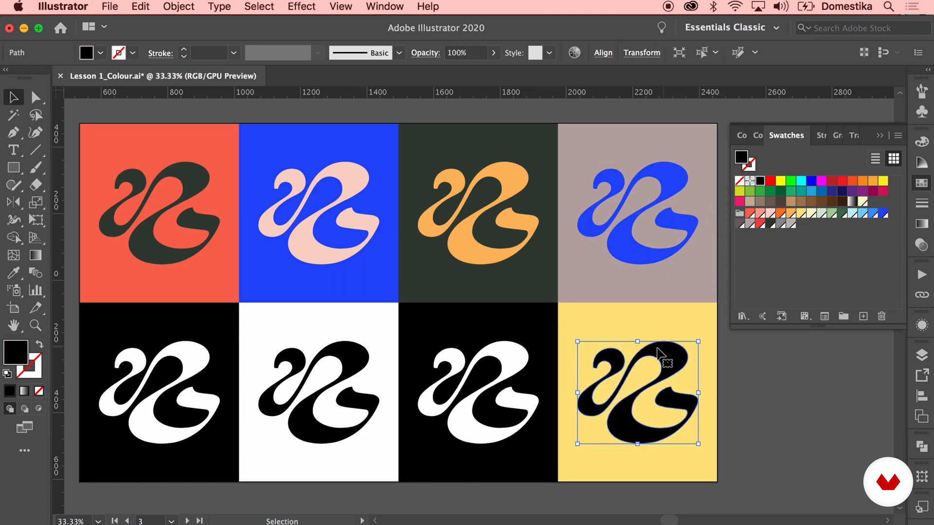
key(i)
click(444, 281)
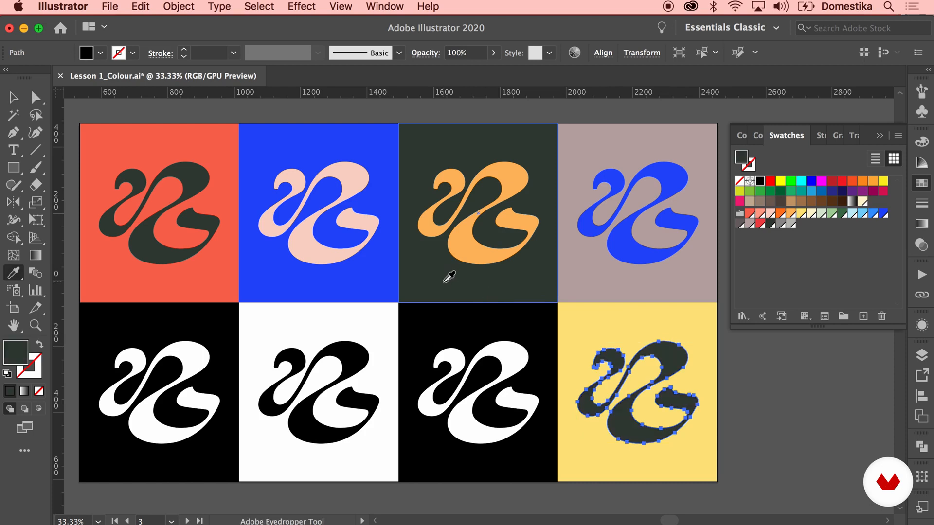
click(209, 271)
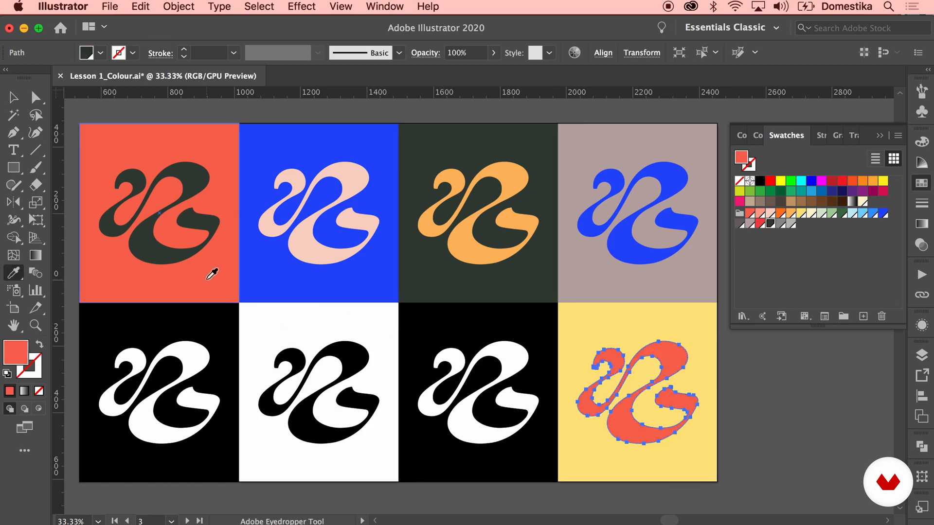
key(v)
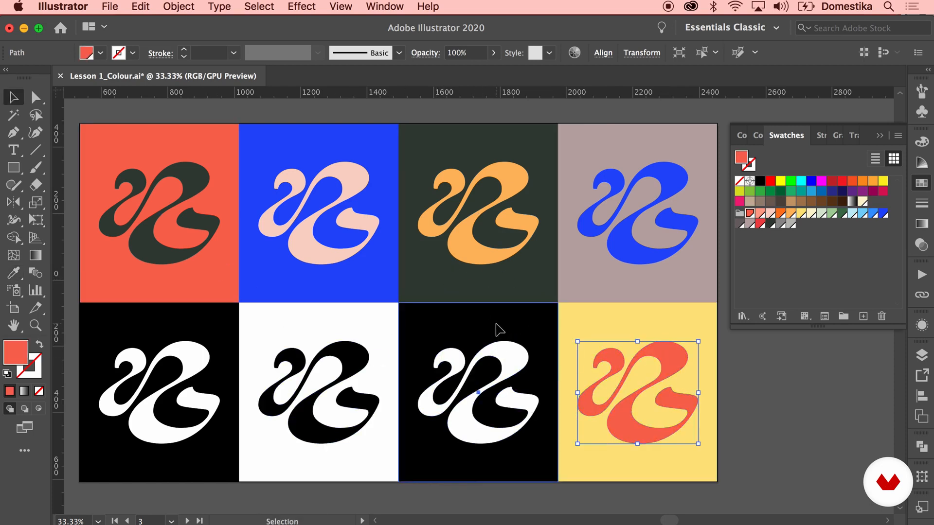
- Fill the third bottom-row tile's background with the red group swatch and its monogram with the pale pink swatch
click(497, 329)
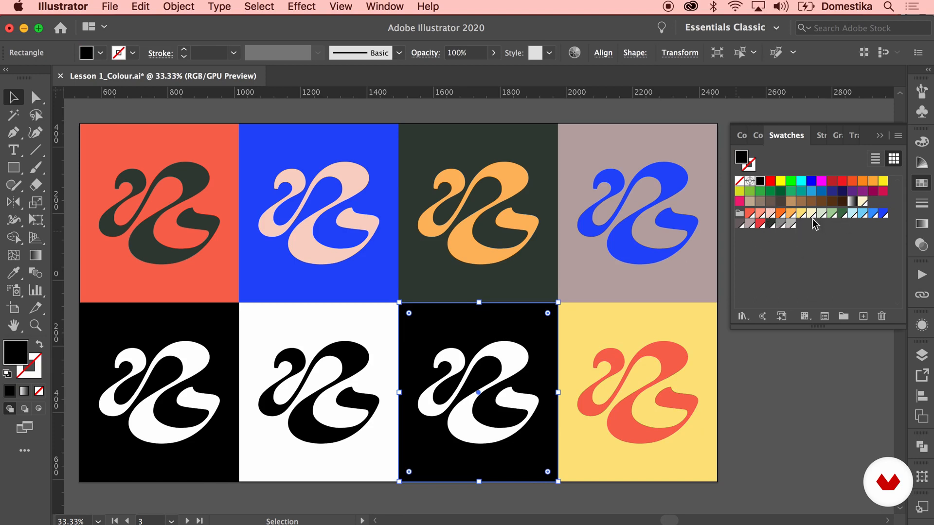
click(842, 214)
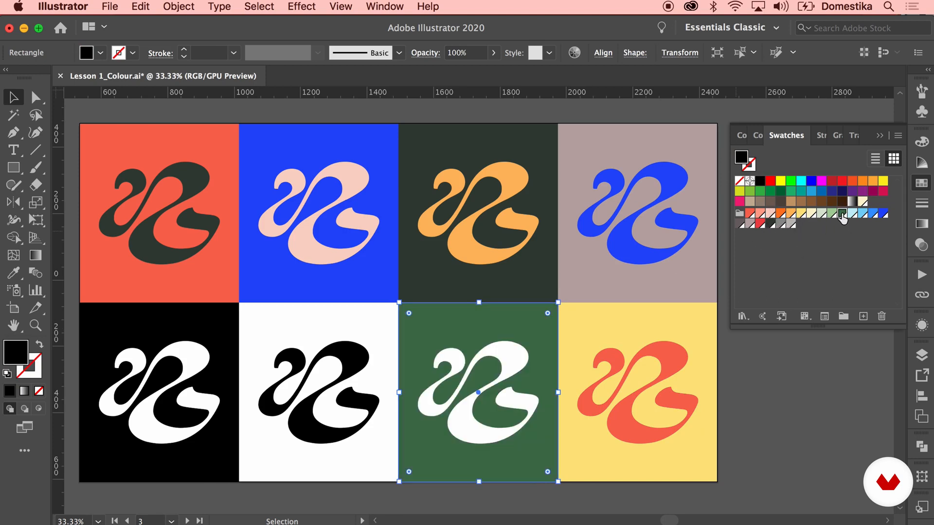
click(760, 223)
click(506, 351)
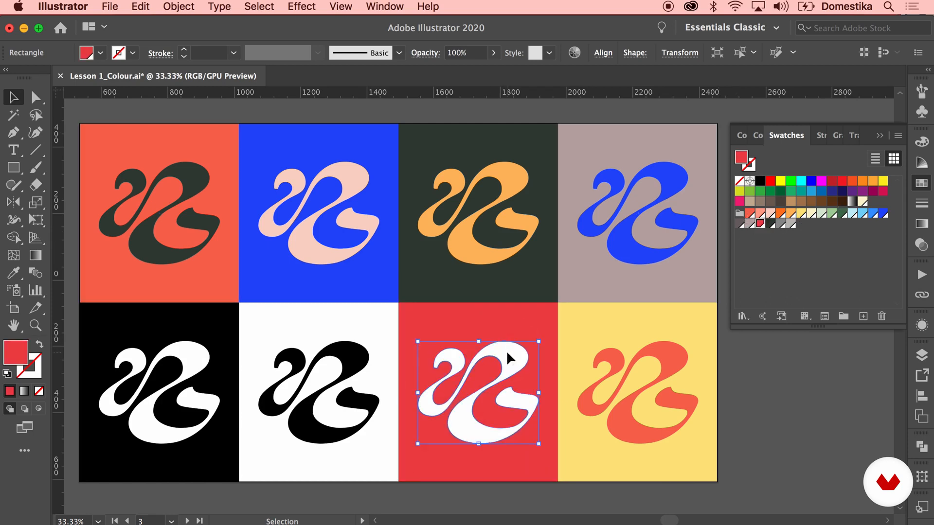
click(760, 213)
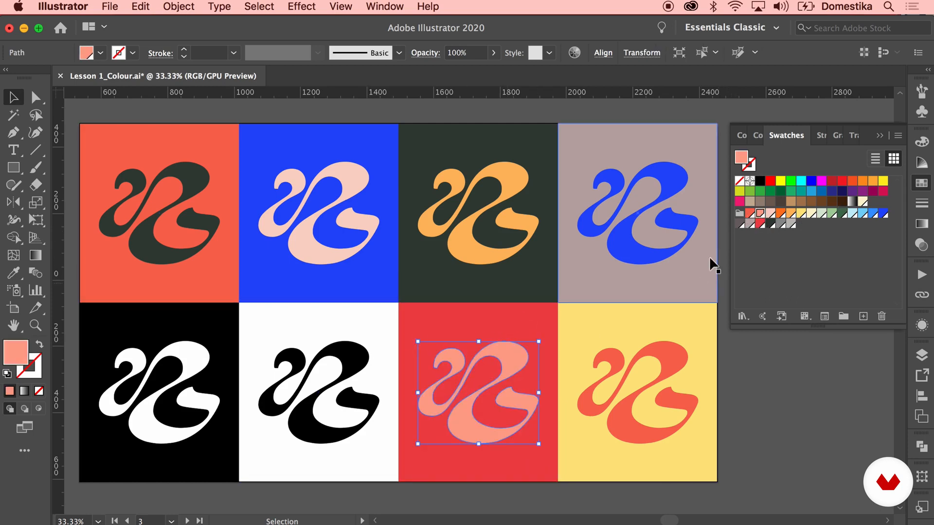
click(770, 214)
- Try swatches on the second bottom-row tile, settling on a light green background and a dark green-black monogram
click(379, 334)
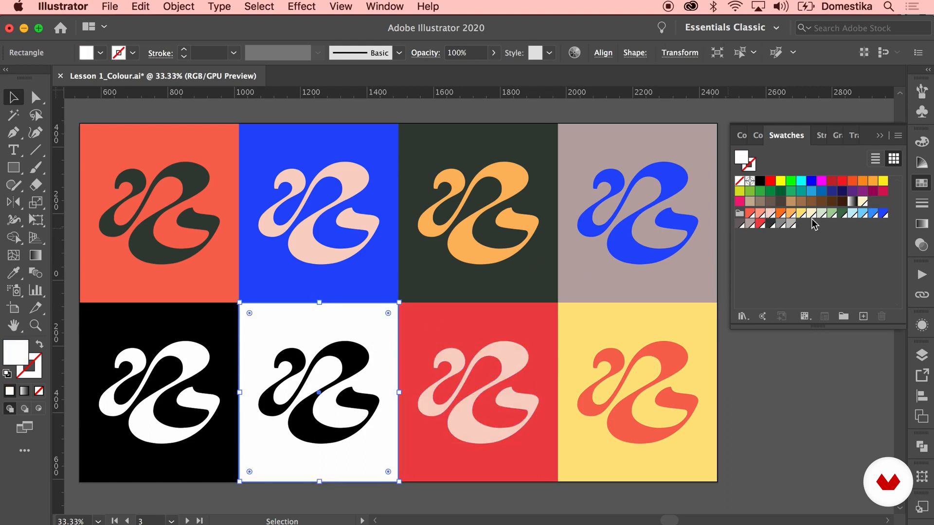
click(780, 224)
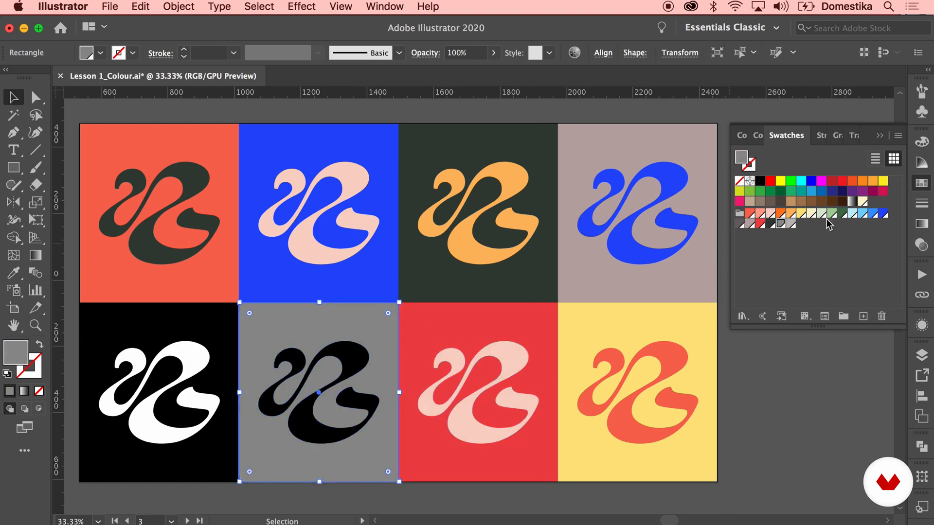
click(783, 214)
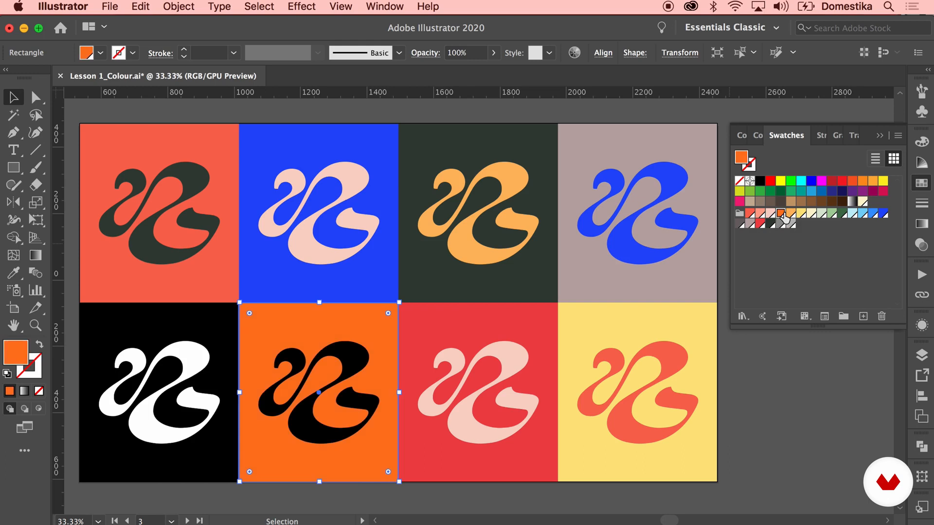
click(832, 214)
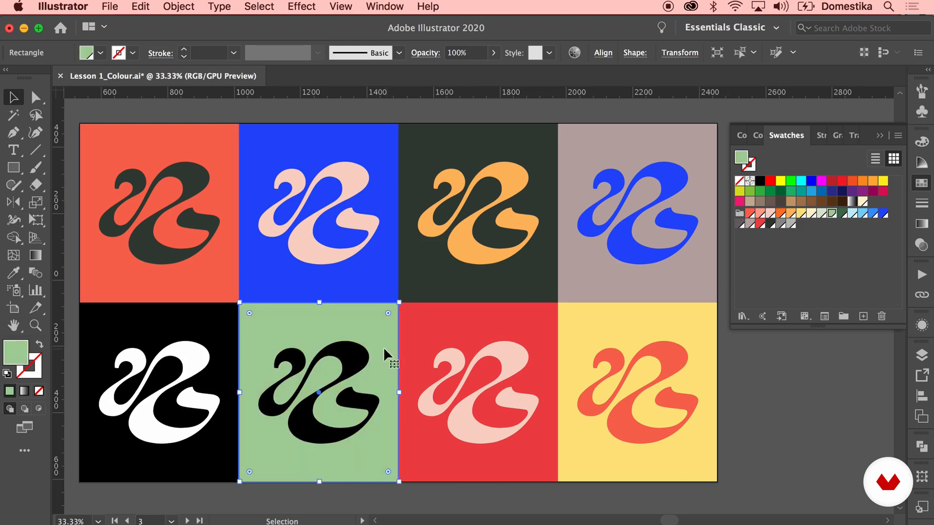
click(359, 354)
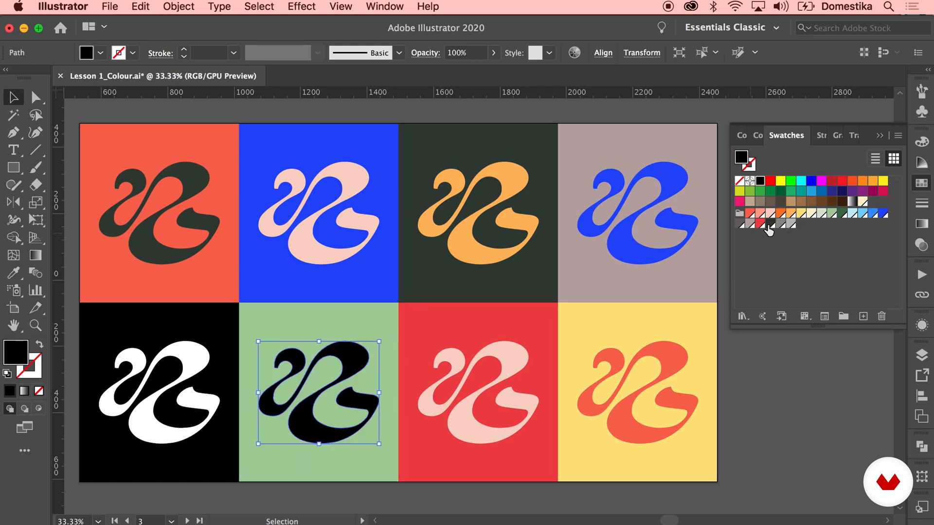
click(742, 226)
click(772, 224)
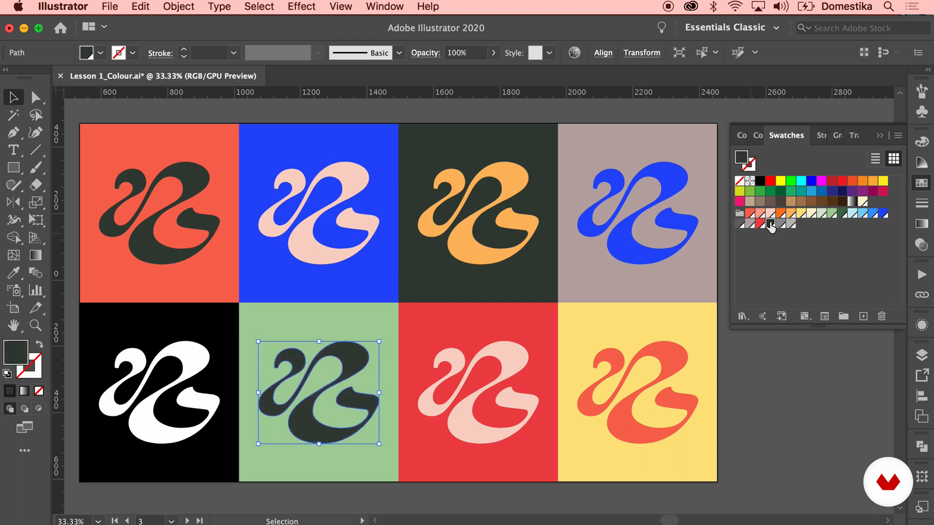
- Try swatches on the first bottom-row tile, settling on a light orange background and a red monogram from the colour group
click(236, 350)
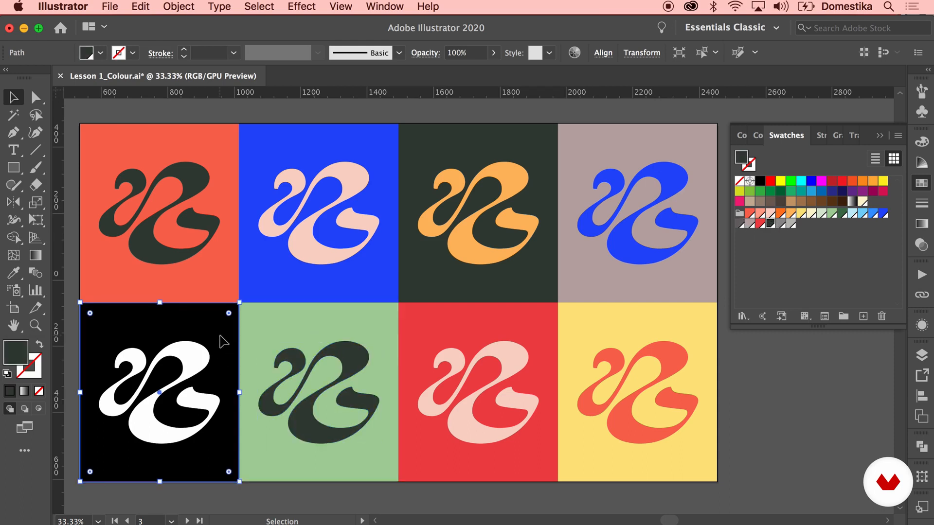
click(821, 214)
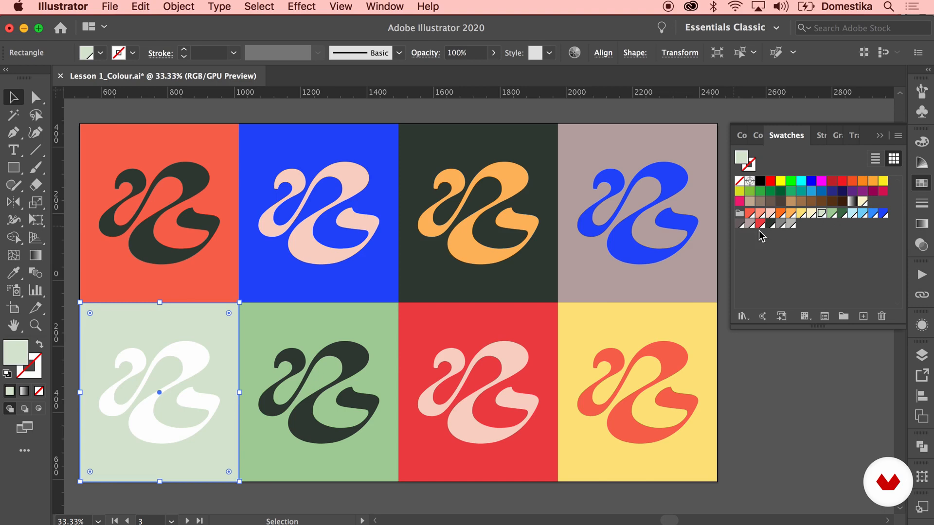
click(790, 215)
click(187, 355)
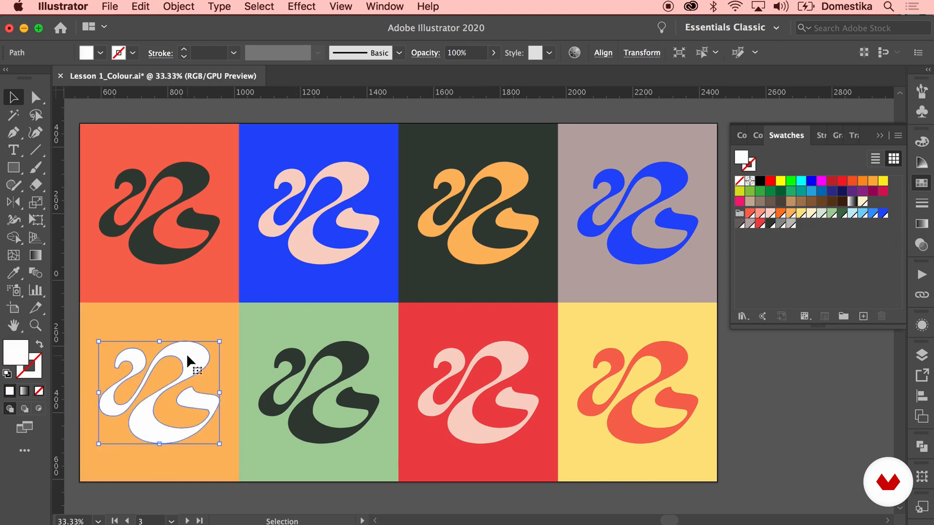
click(769, 214)
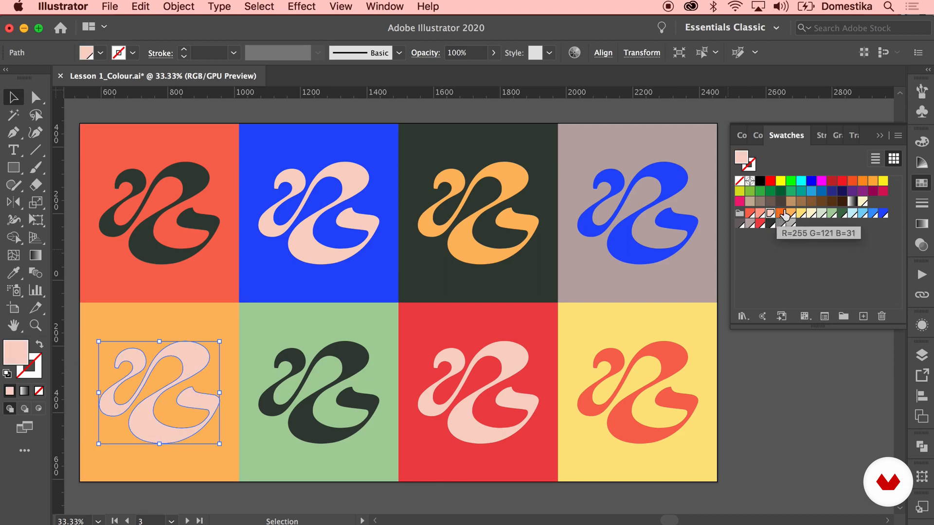
click(749, 214)
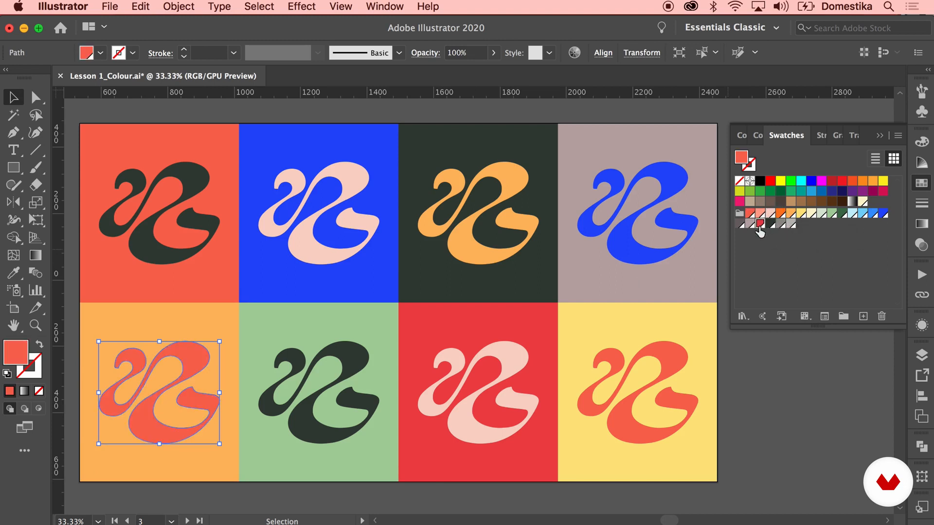
click(760, 224)
click(763, 407)
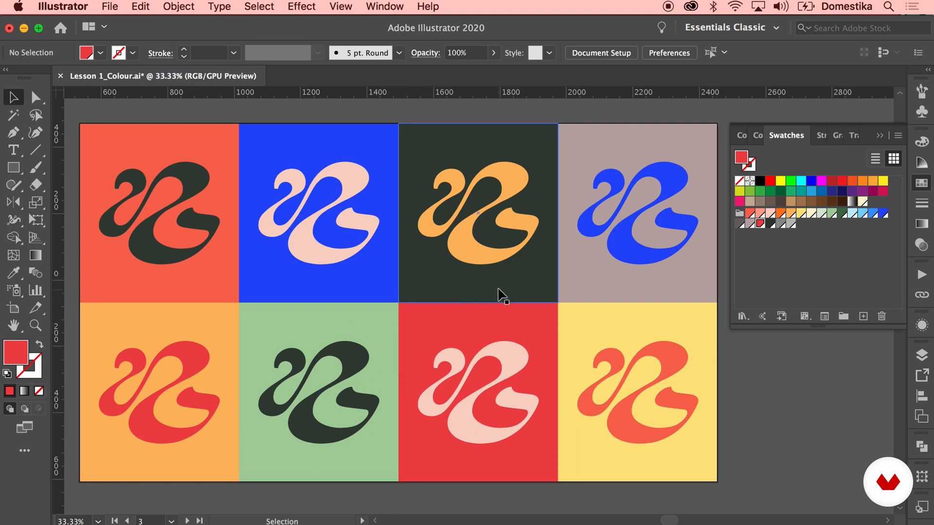
- Try recolouring the global R=52 G=63 B=55 swatch with preview on, first to R=52 G=63 B=63, then to R=255 G=189 B=166
double_click(771, 225)
drag(509, 129, 753, 128)
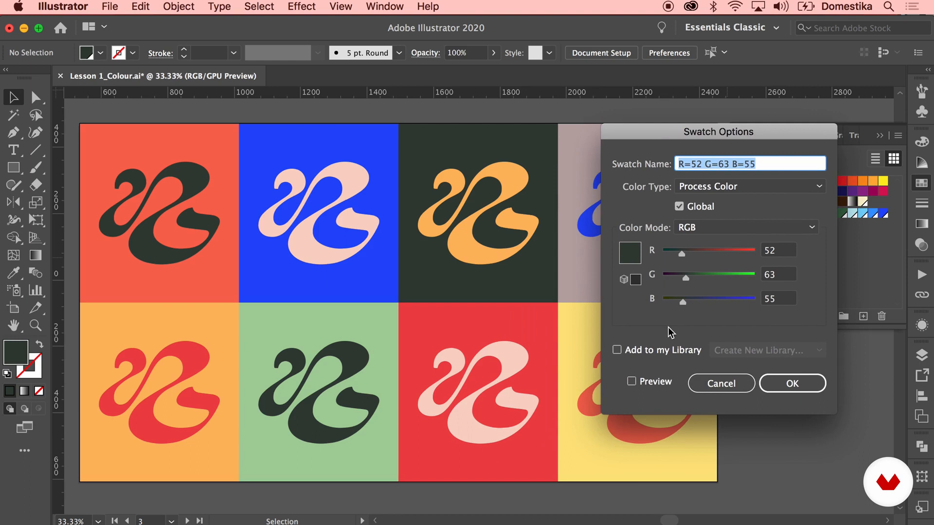
click(631, 381)
mouse_move(692, 300)
mouse_down()
mouse_move(738, 301)
mouse_move(678, 300)
mouse_move(695, 300)
mouse_move(686, 307)
mouse_up()
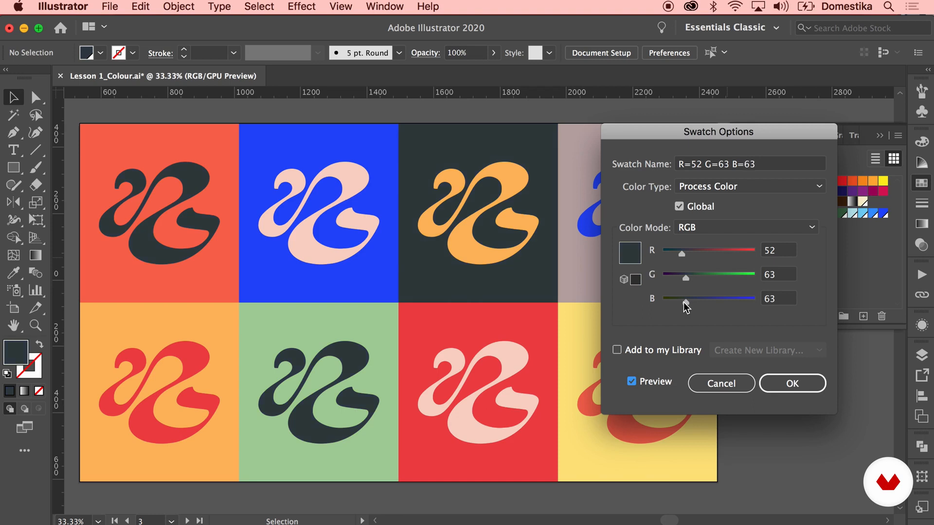
click(782, 383)
click(711, 251)
drag(719, 252, 751, 261)
drag(686, 278, 732, 280)
click(709, 297)
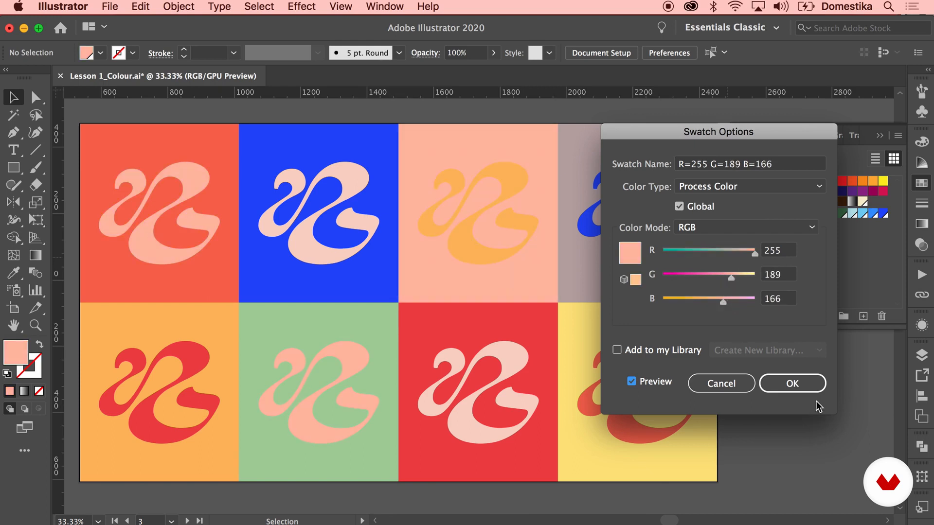
click(803, 386)
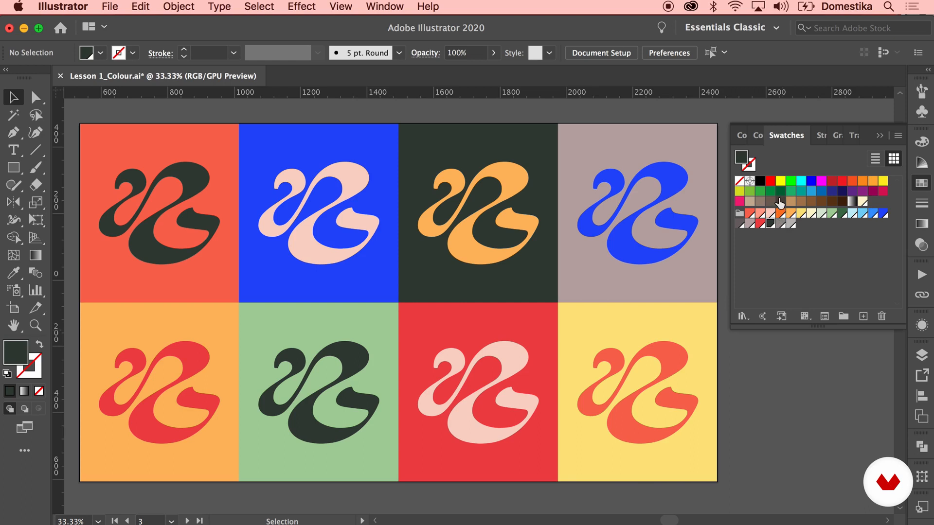
- Fill the fourth top-row tile with the non-global R=241 G=90 B=36 swatch, deselect it, and set the swatch's red value to 0
click(669, 144)
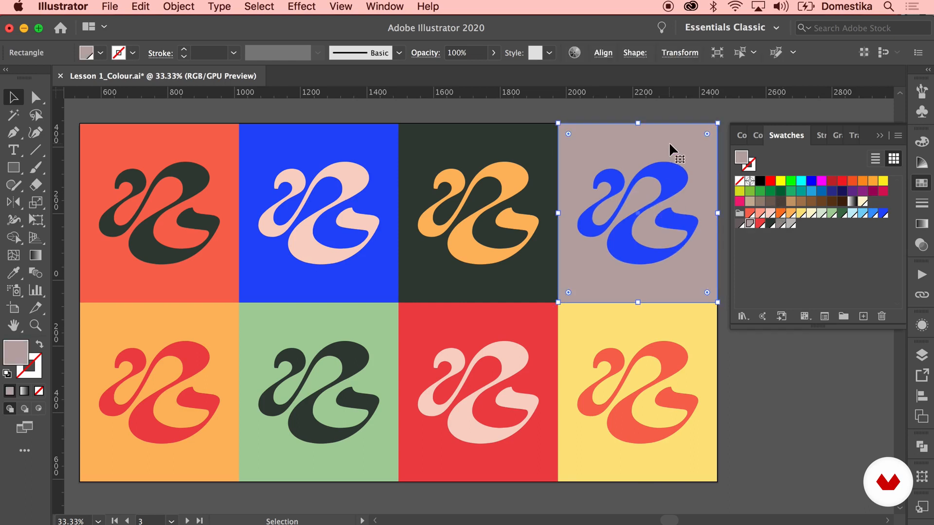
click(852, 181)
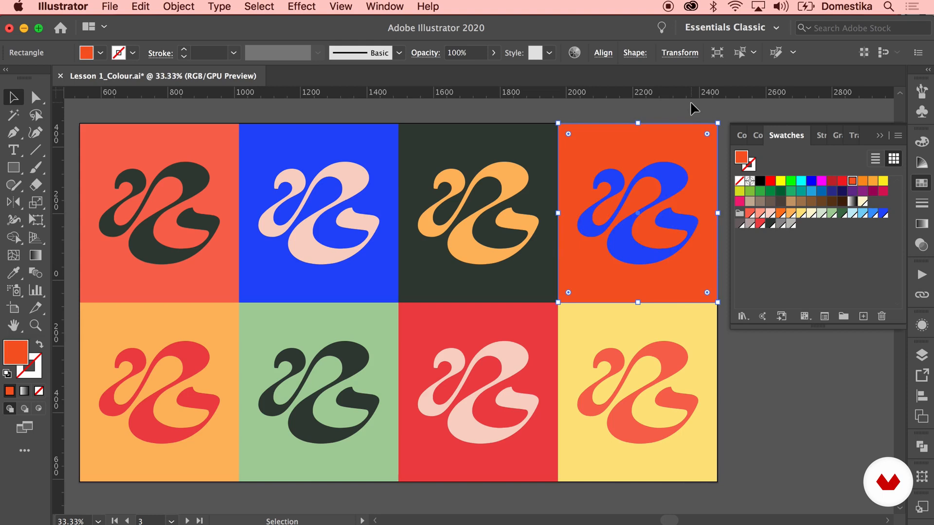
click(792, 122)
double_click(852, 182)
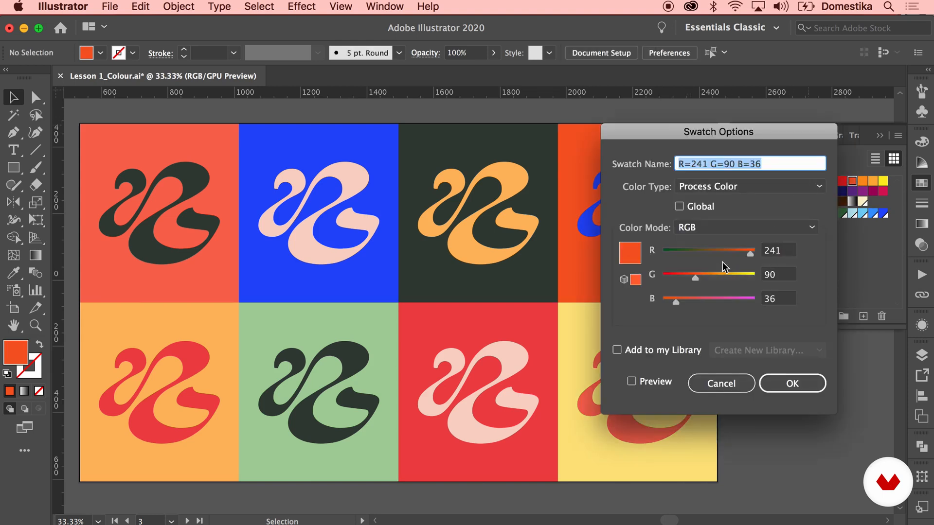
drag(749, 253, 662, 253)
click(792, 389)
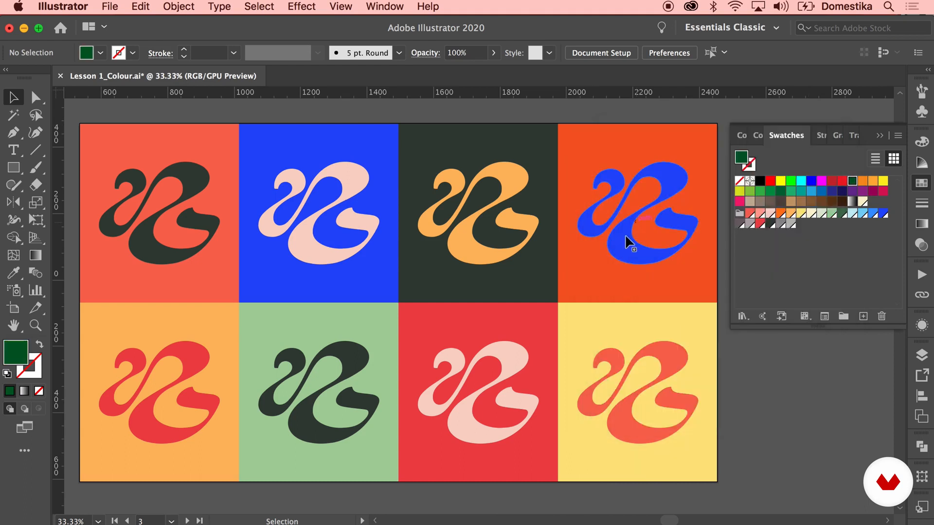
- Make the R=0 G=90 B=36 swatch global and fill the fourth top-row tile's background with it
double_click(852, 182)
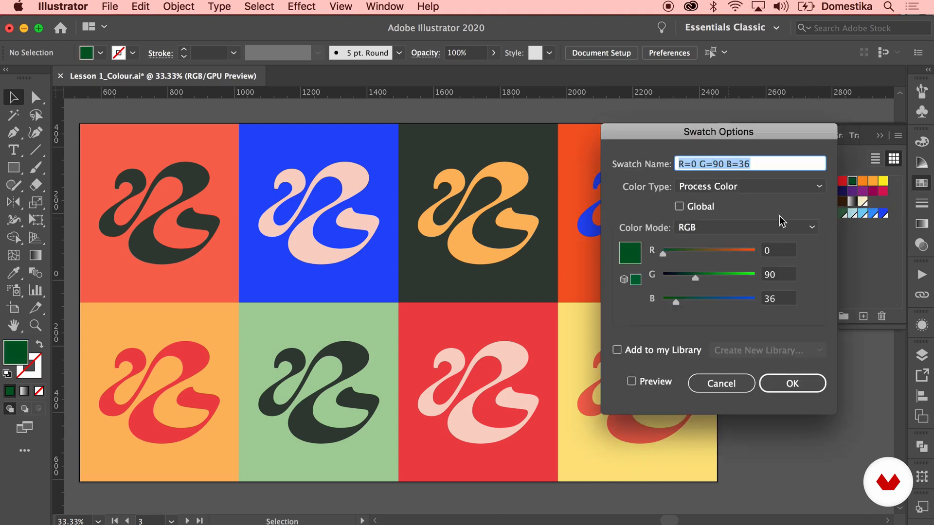
click(679, 208)
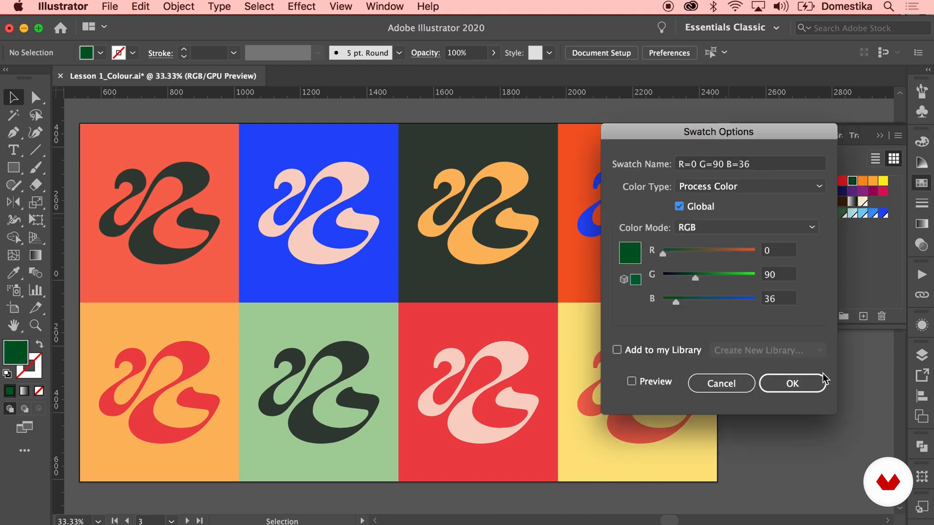
click(776, 383)
click(705, 155)
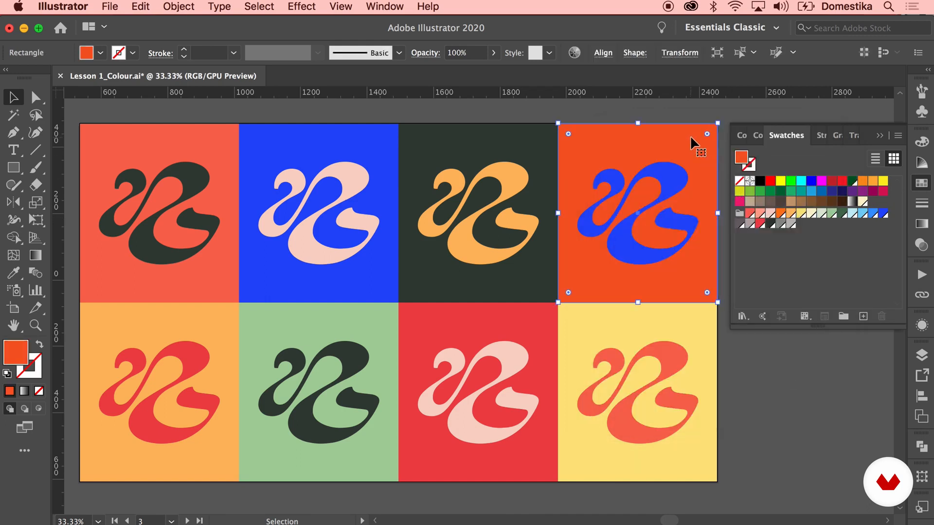
click(852, 181)
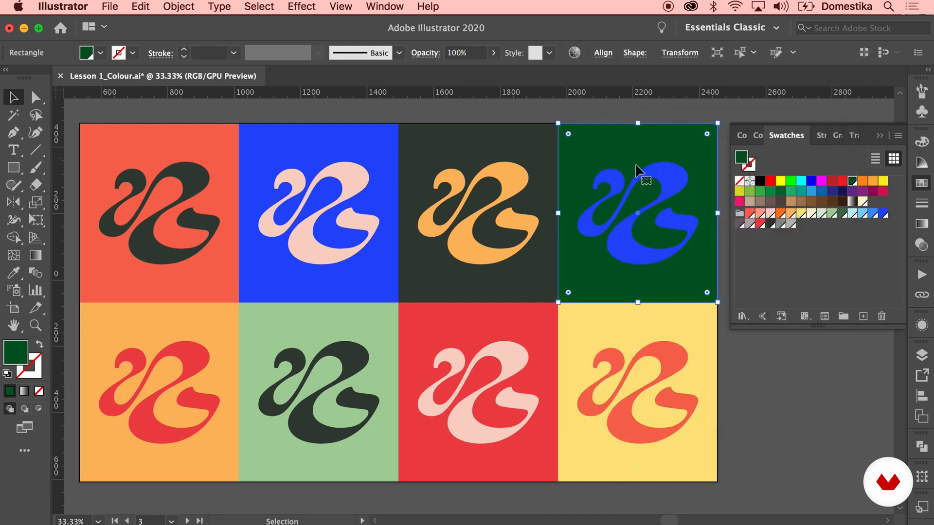
- Change the fourth top-row tile's global background swatch to R=191 G=90 B=255 with preview on, and deselect the tile
double_click(852, 181)
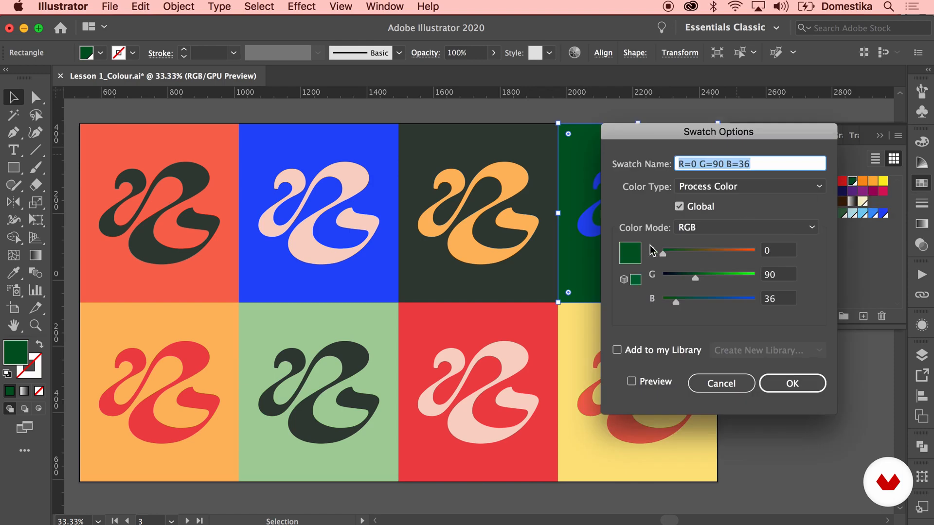
click(731, 251)
drag(767, 137, 260, 127)
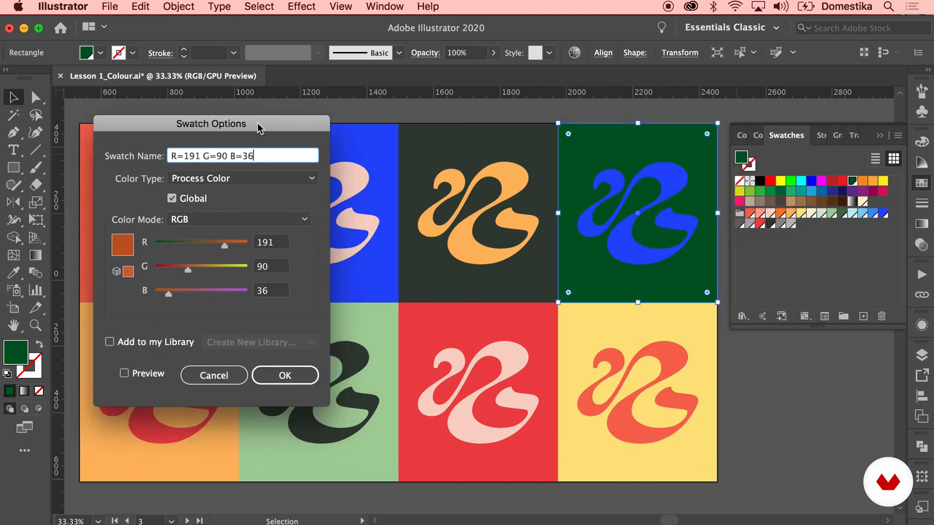
click(136, 374)
click(203, 291)
drag(203, 293, 270, 294)
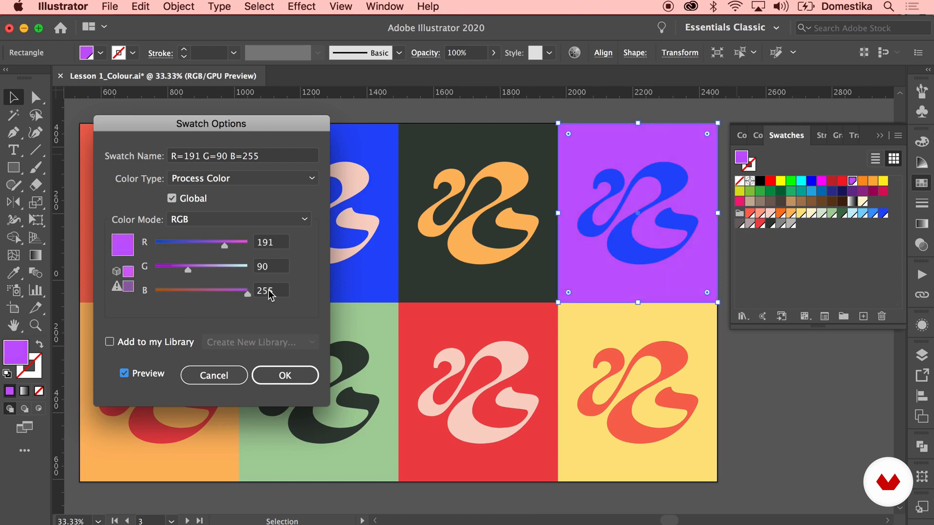
click(285, 375)
click(789, 406)
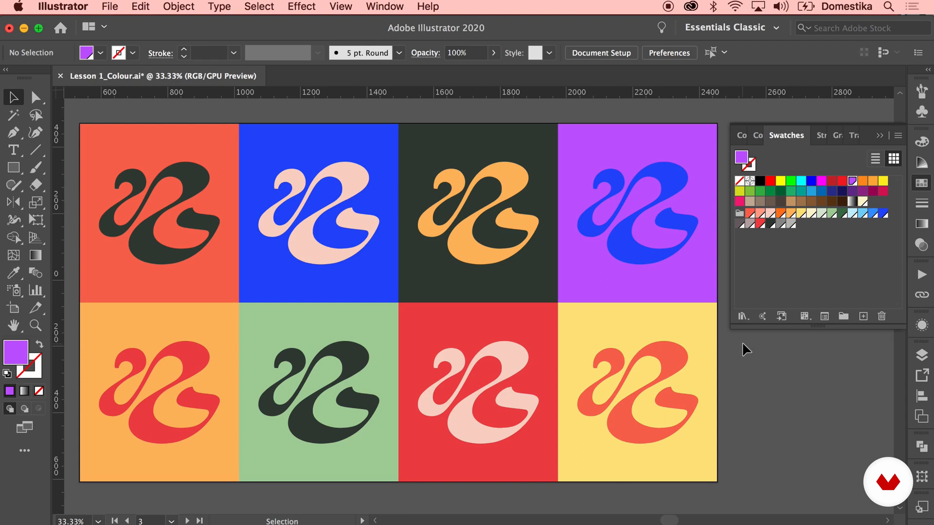
- Open the Ancient swatch library from Art History, enlarge it to examine its colour groups, and close it
click(743, 316)
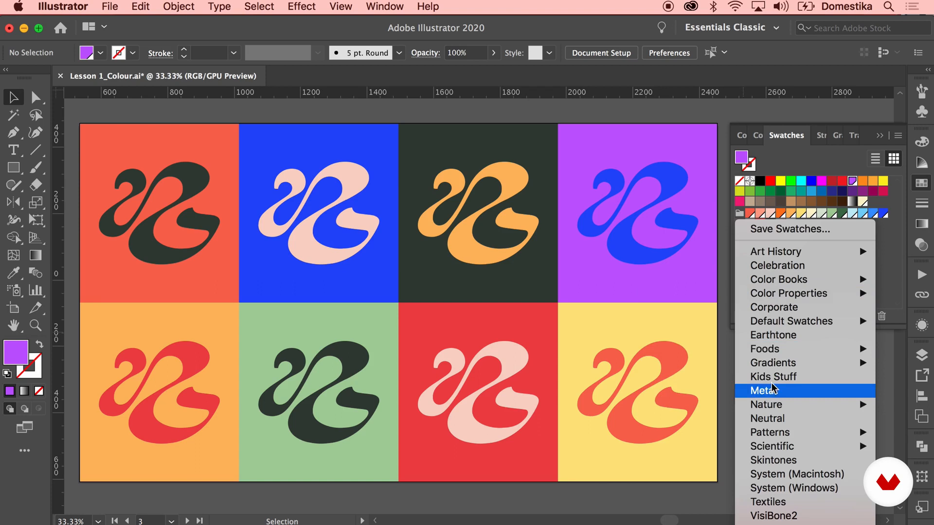
mouse_move(785, 283)
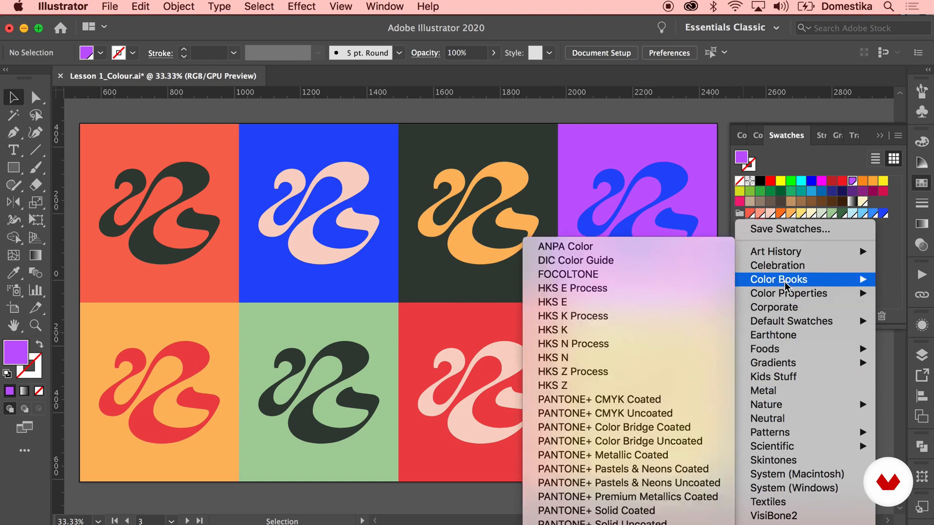
mouse_move(790, 258)
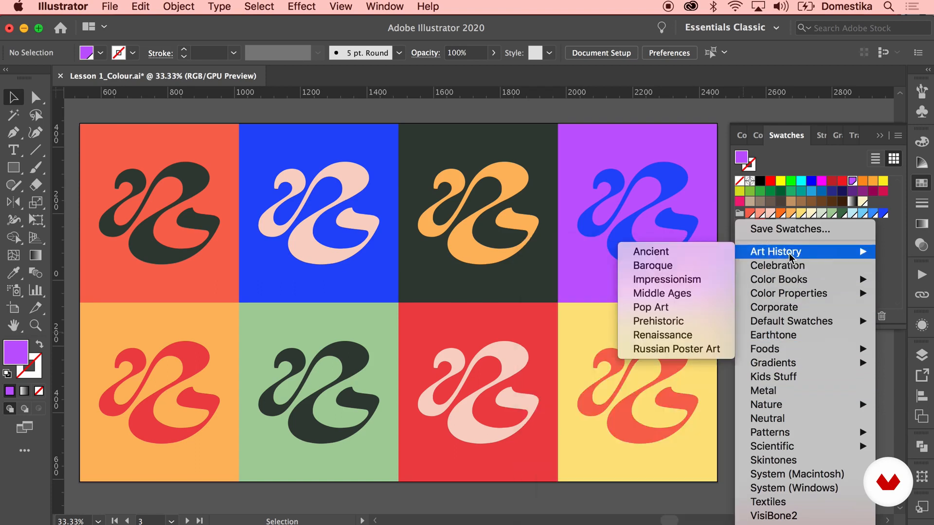
click(702, 252)
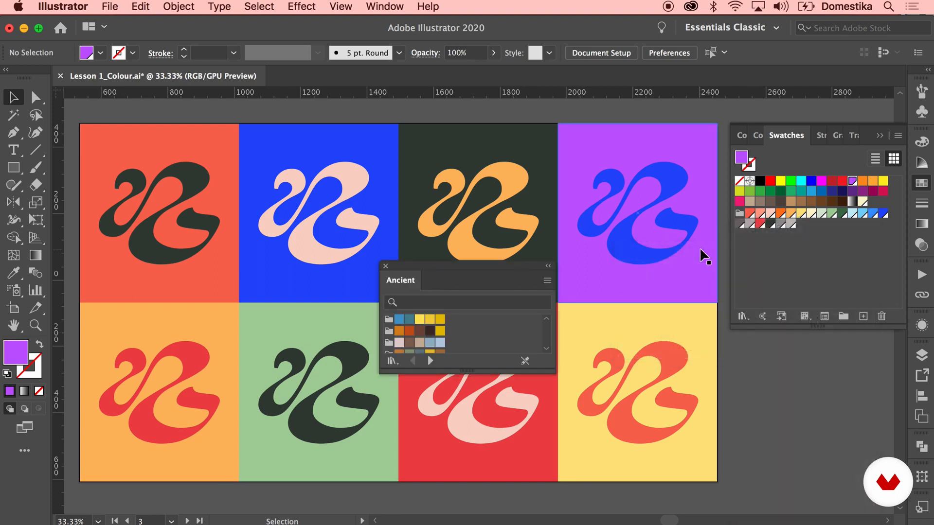
drag(502, 270, 583, 109)
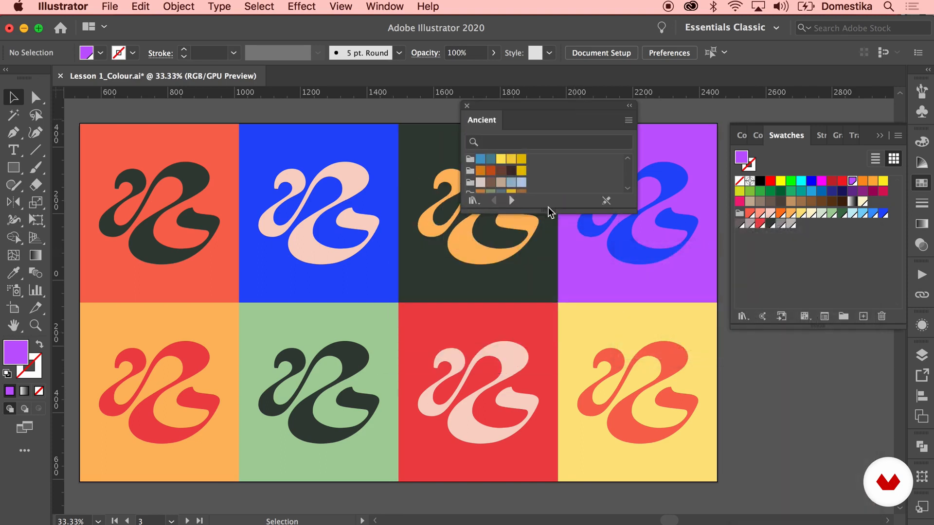
drag(547, 228, 559, 340)
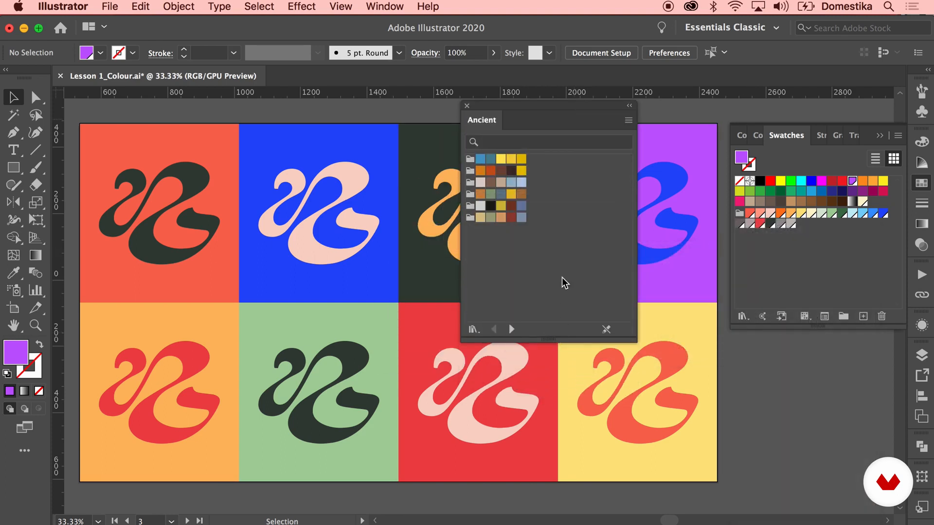
click(466, 106)
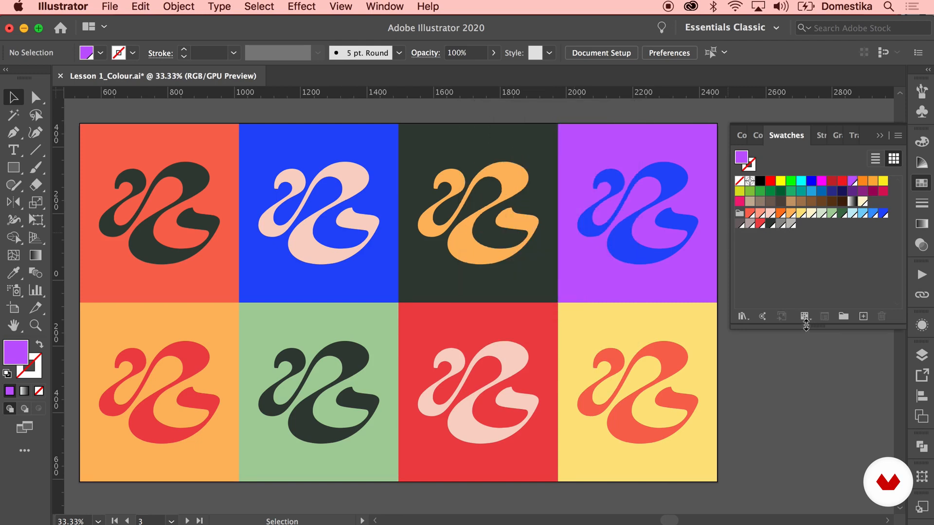
- Shorten the swatch list and save the swatches as the library Lesson 1_Colour in Swatch Files (*.ai) format in the Swatches folder
drag(817, 327, 813, 263)
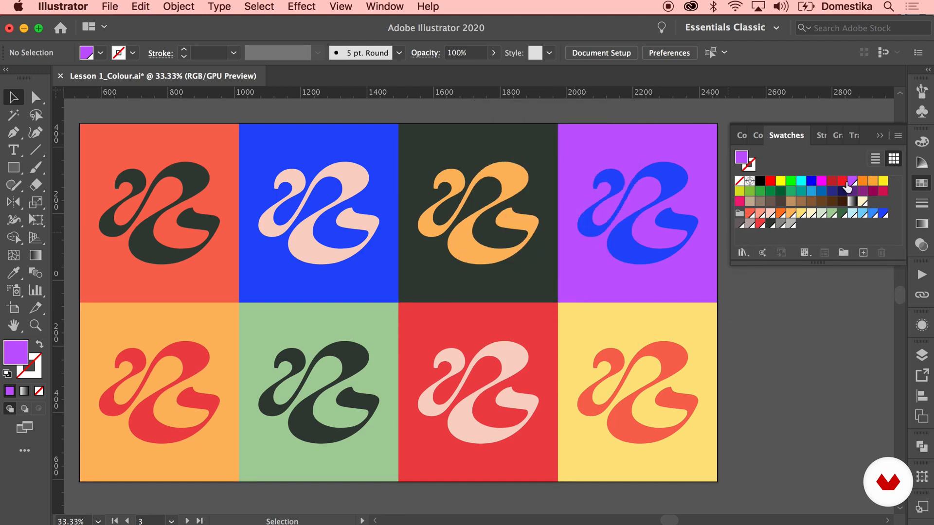
click(743, 253)
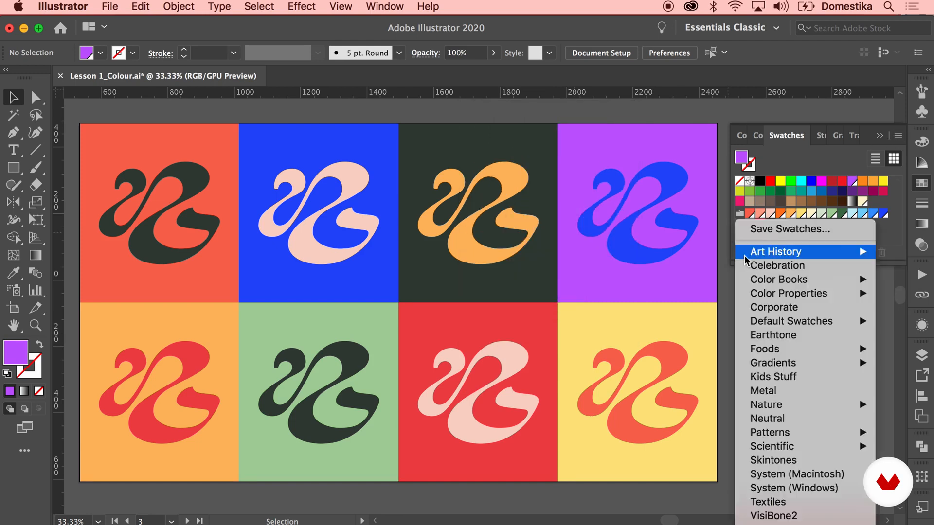
click(764, 230)
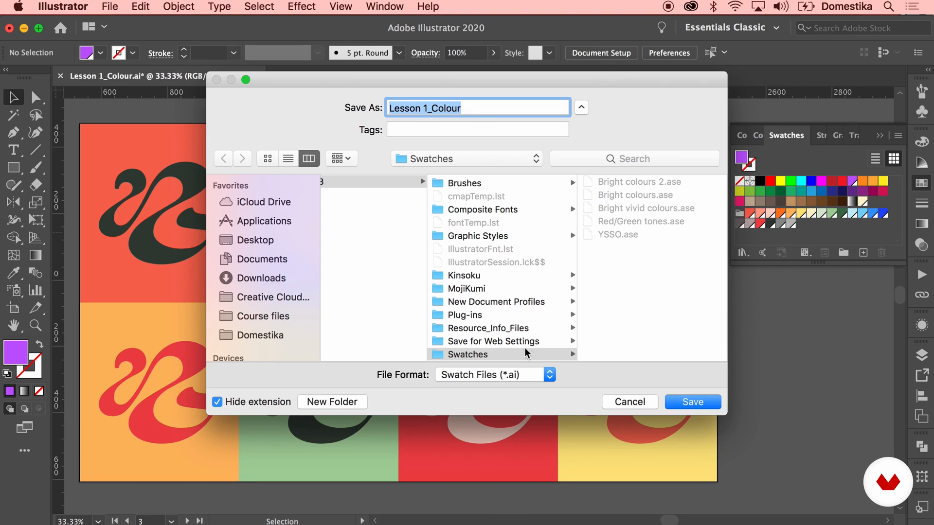
click(501, 378)
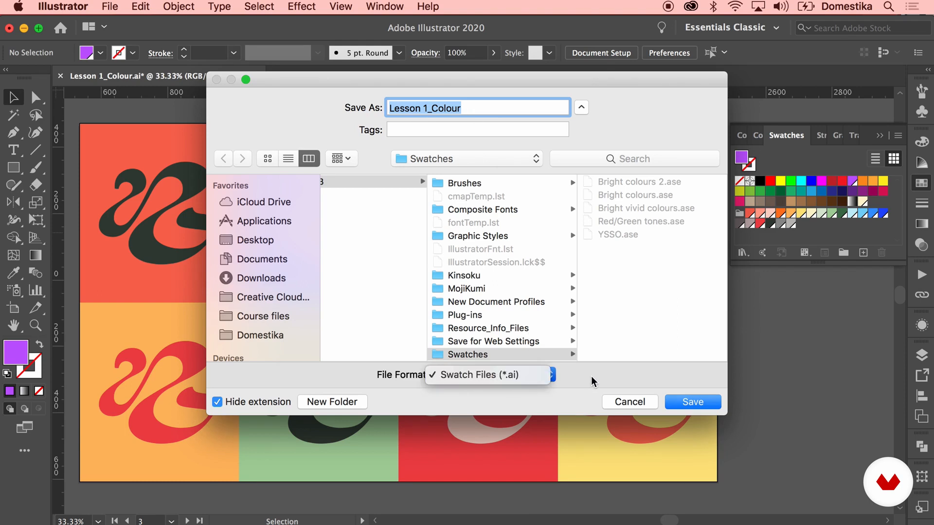
click(690, 402)
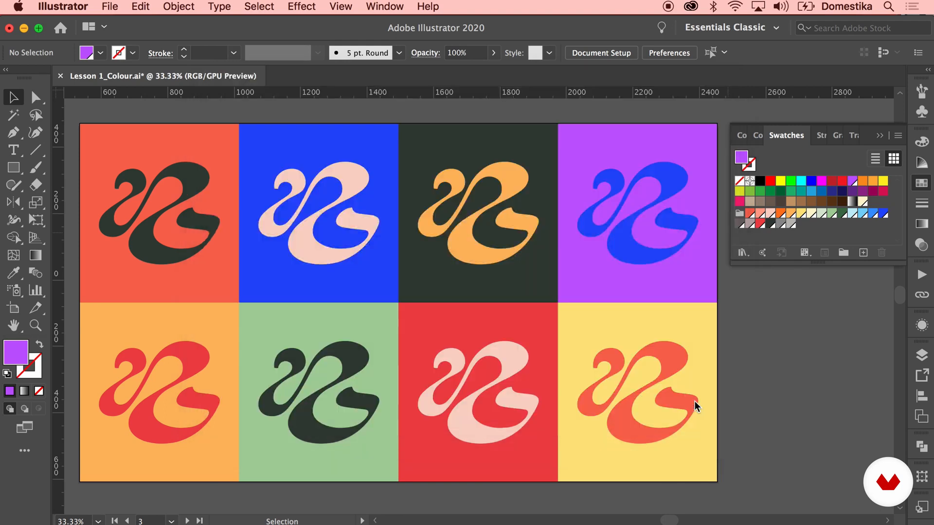
- Detach the Swatches panel from its group and float it over the upper part of the artwork
click(742, 252)
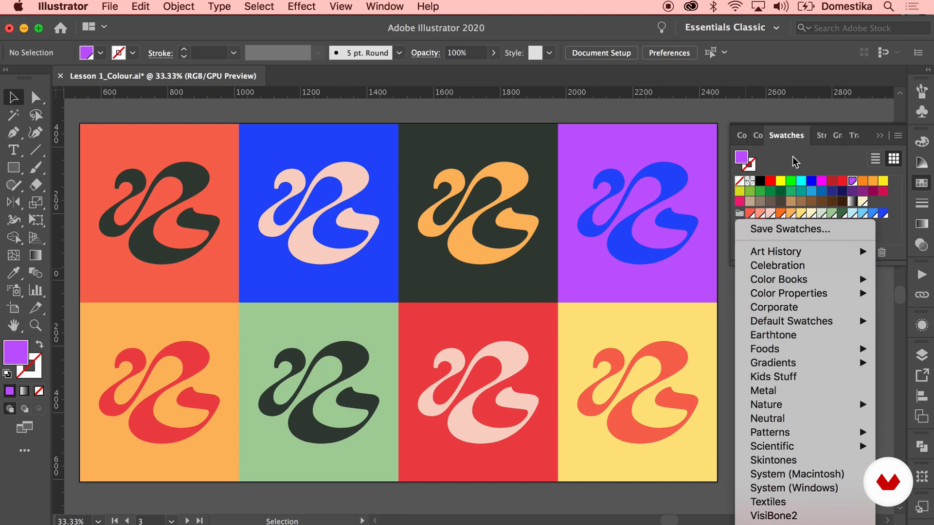
click(788, 139)
drag(778, 136, 598, 20)
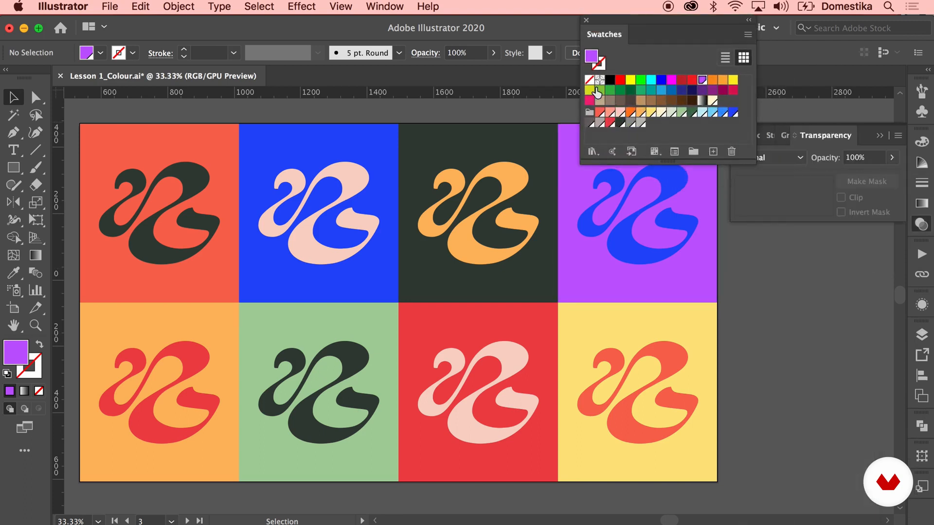
- Open the user-defined Lesson 1_Colour swatch library, enlarge it to examine the saved swatches, and close it
click(594, 155)
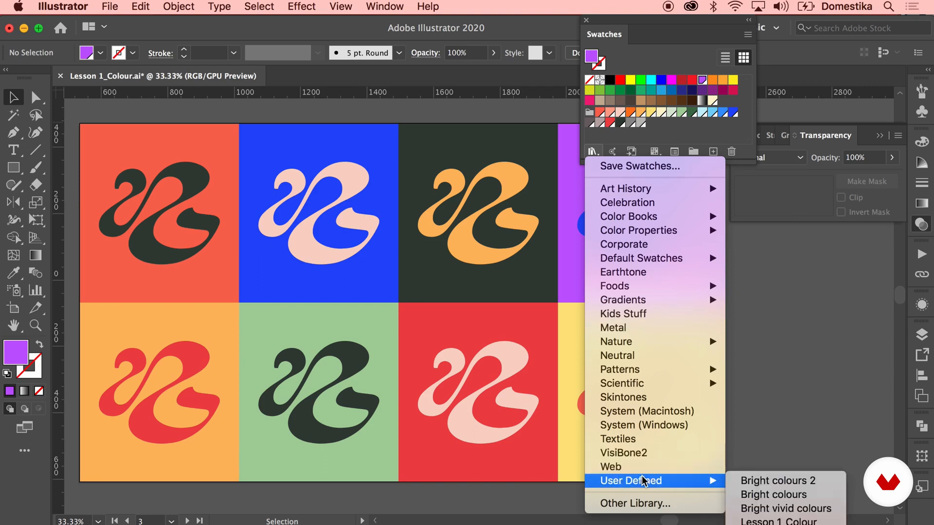
mouse_move(713, 481)
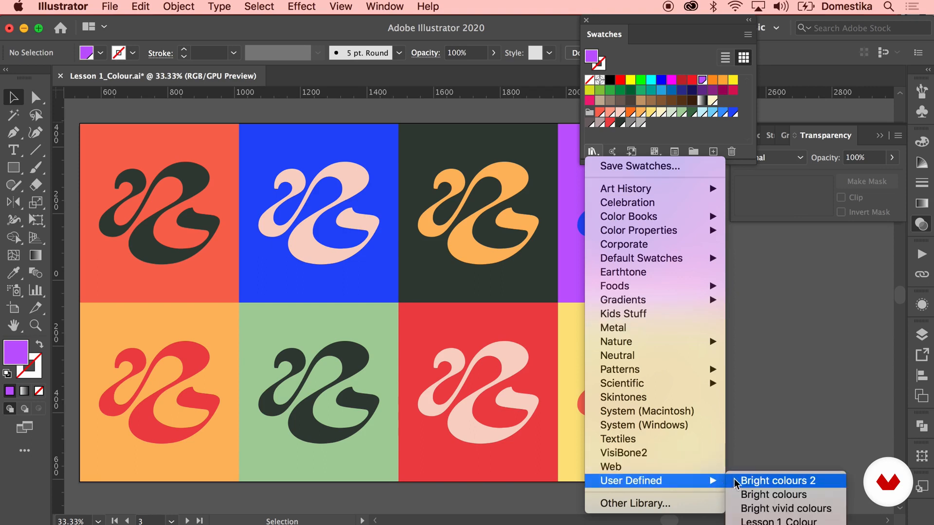
click(764, 522)
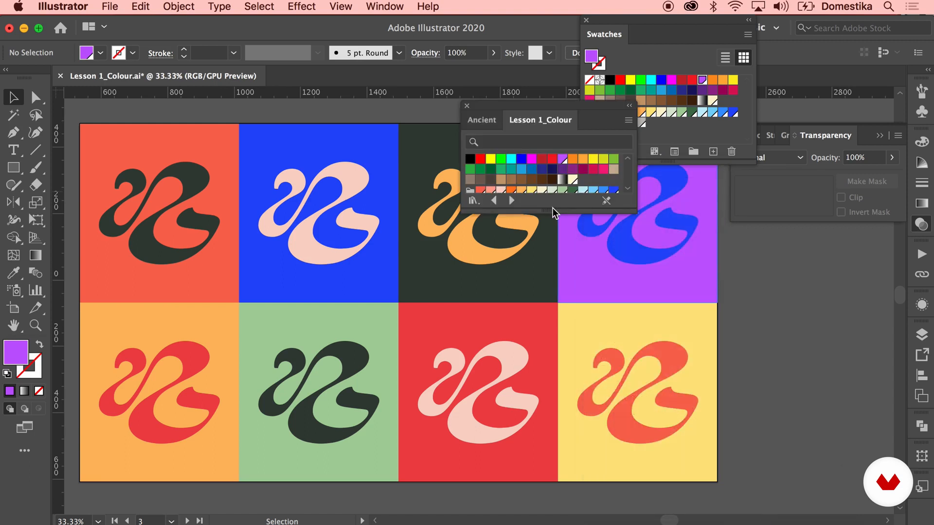
drag(552, 209, 548, 378)
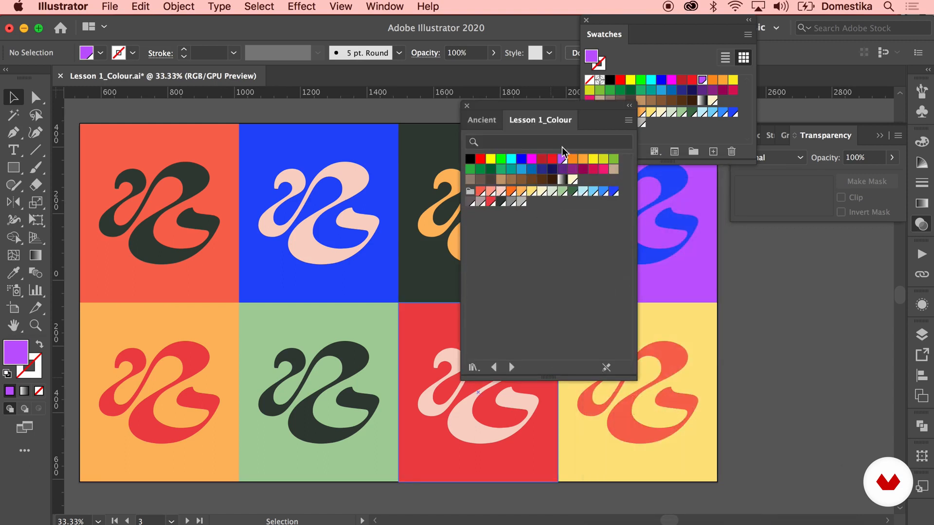
drag(568, 103, 717, 197)
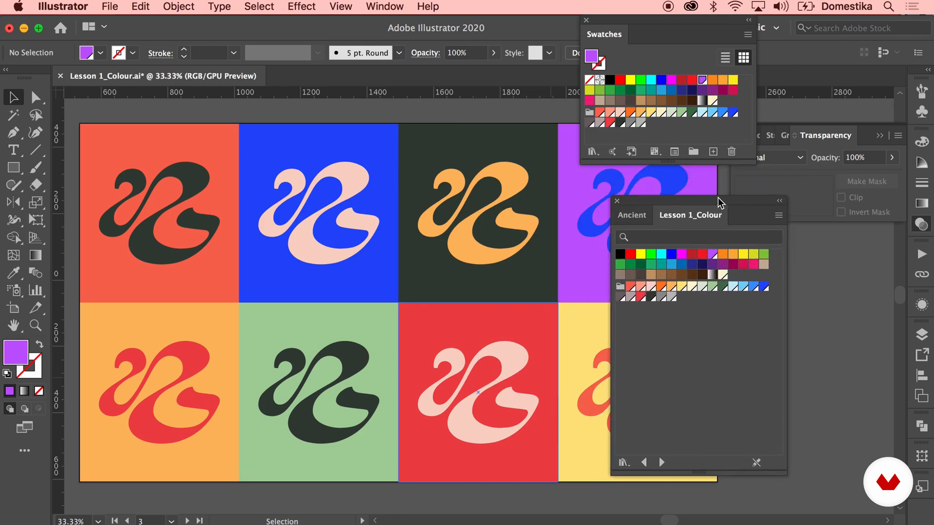
click(617, 201)
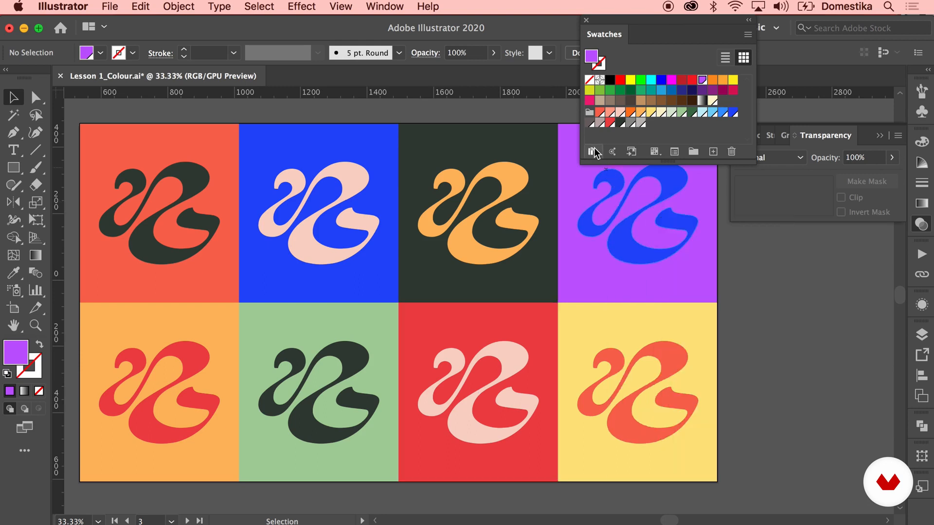
- Add the colour group from the user-defined Bright colours 2 library to the document swatches, and place the enlarged Swatches panel beside the artwork
click(594, 148)
mouse_move(681, 481)
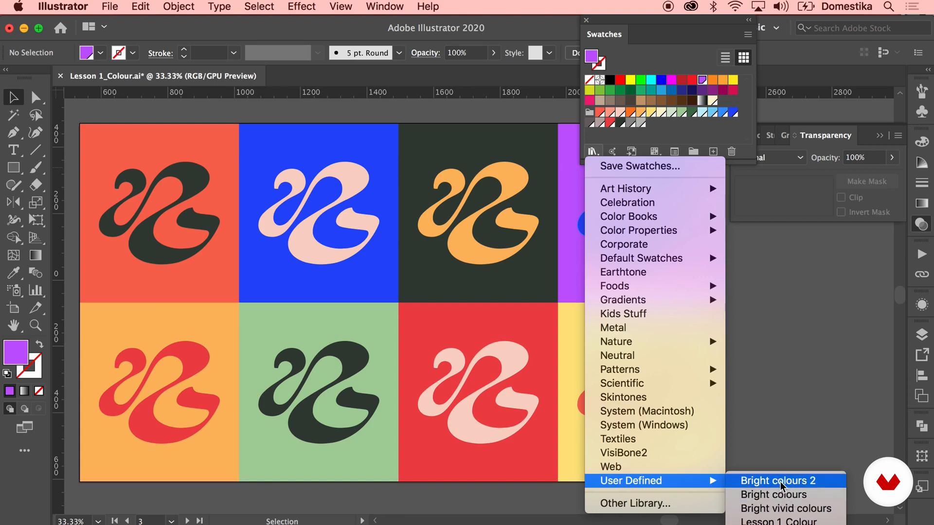
click(783, 480)
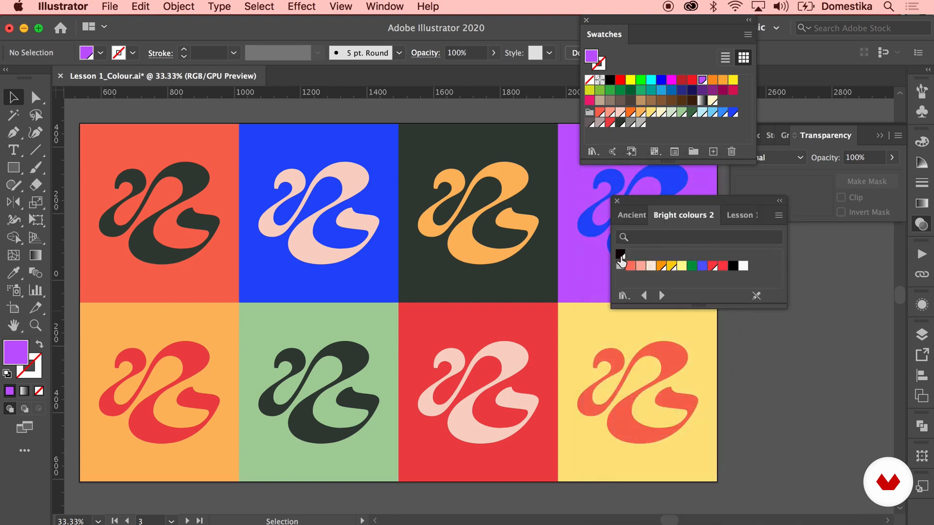
click(620, 266)
drag(620, 268, 591, 139)
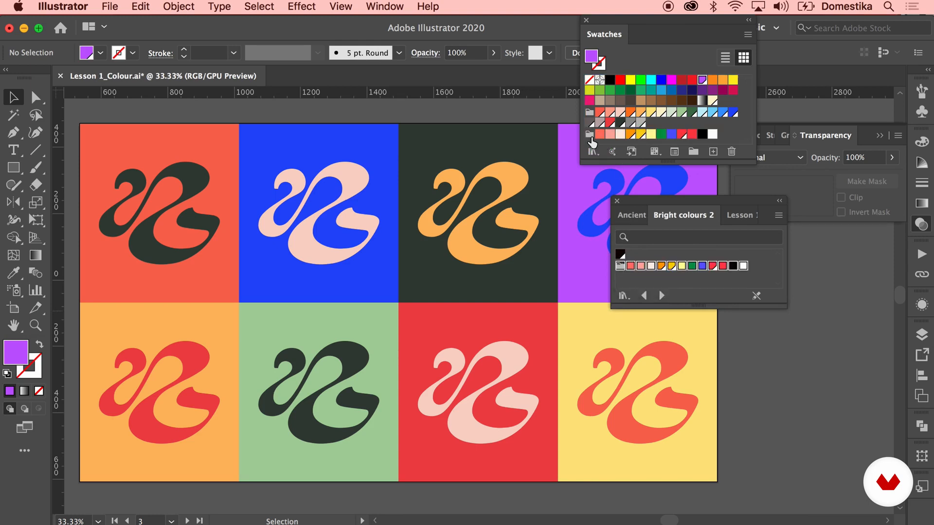
click(617, 202)
mouse_move(667, 161)
mouse_down()
mouse_move(669, 248)
mouse_move(672, 174)
mouse_up()
drag(632, 20, 818, 148)
click(879, 136)
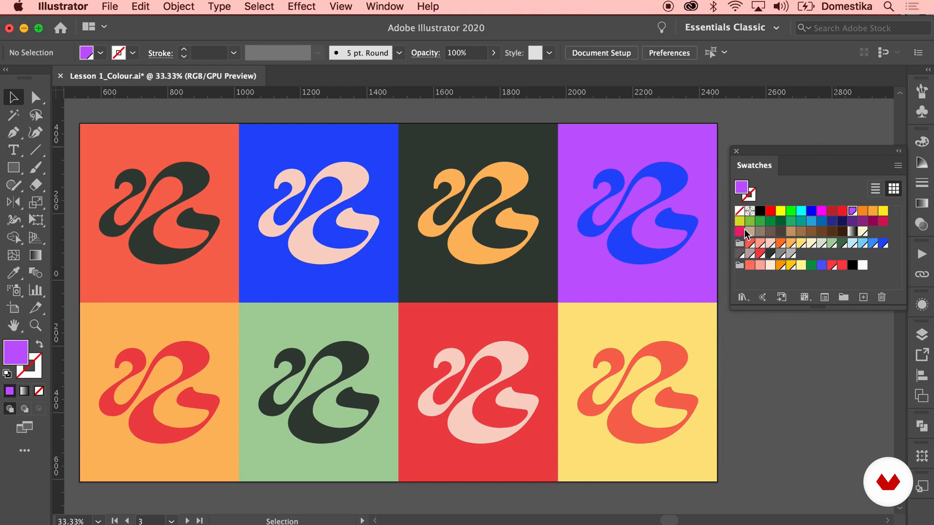
- Delete all ungrouped swatches from black through R=252 G=244 B=208, keeping the colour groups
click(862, 233)
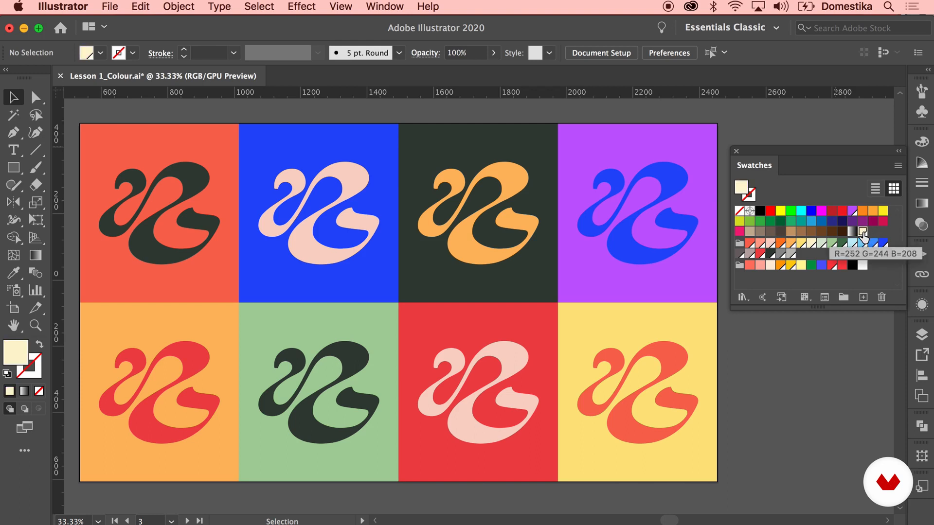
shift+click(771, 212)
super+click(761, 212)
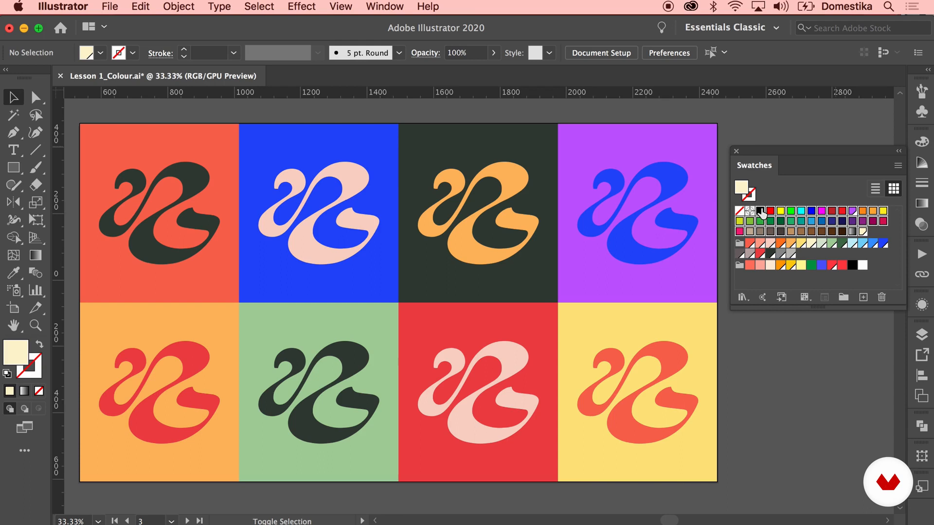
click(882, 297)
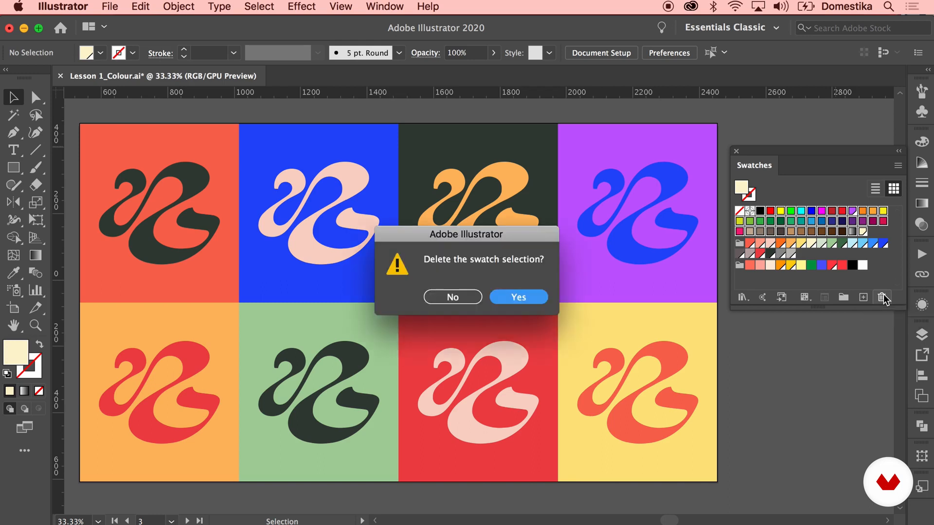
click(538, 298)
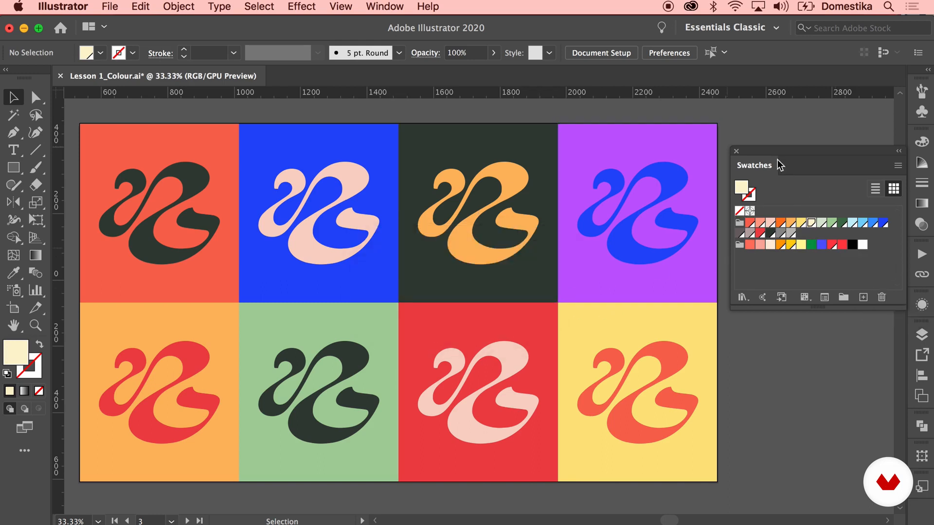
- Add the Edelweiss, Iris and Bird of Paradise colour groups from the Nature library Flowers to the document swatches, and close the library
drag(778, 155, 736, 24)
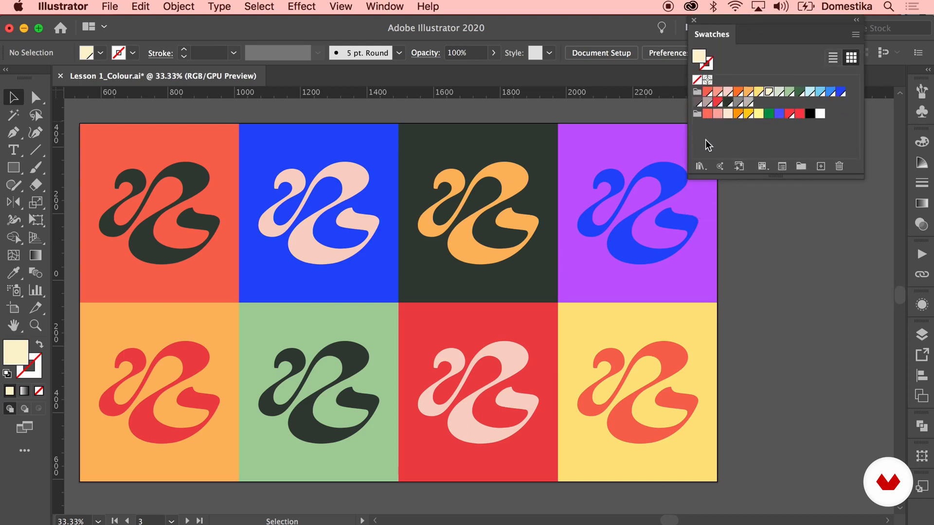
click(700, 167)
mouse_move(737, 362)
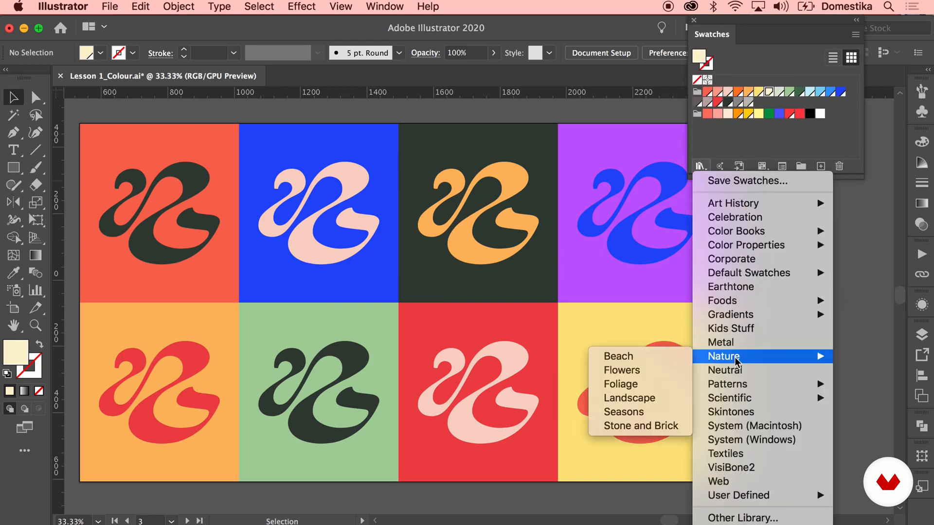
click(640, 372)
drag(620, 254, 702, 127)
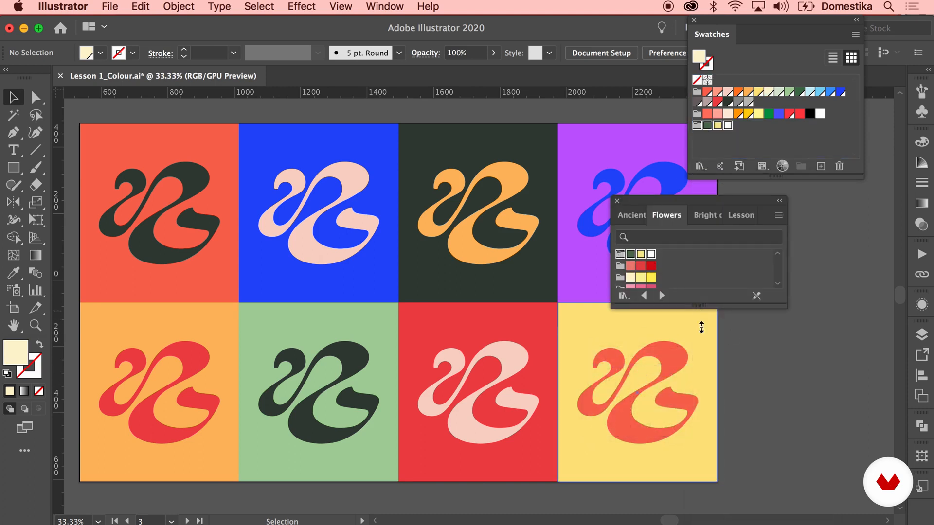
drag(702, 327, 698, 408)
drag(620, 371, 719, 151)
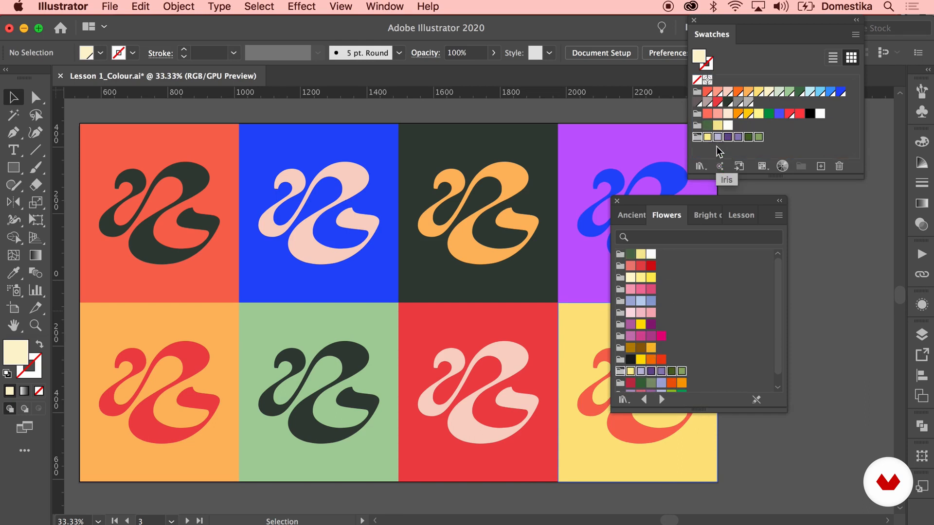
click(620, 382)
drag(709, 190, 689, 168)
click(617, 201)
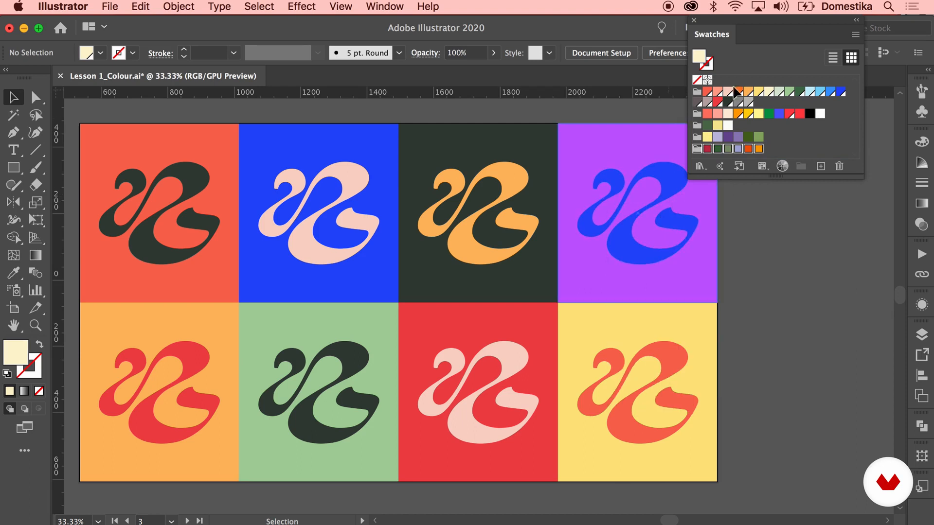
- Dock the floating Swatches panel back among the collapsed panels, leaving no artwork selected
drag(725, 40, 778, 159)
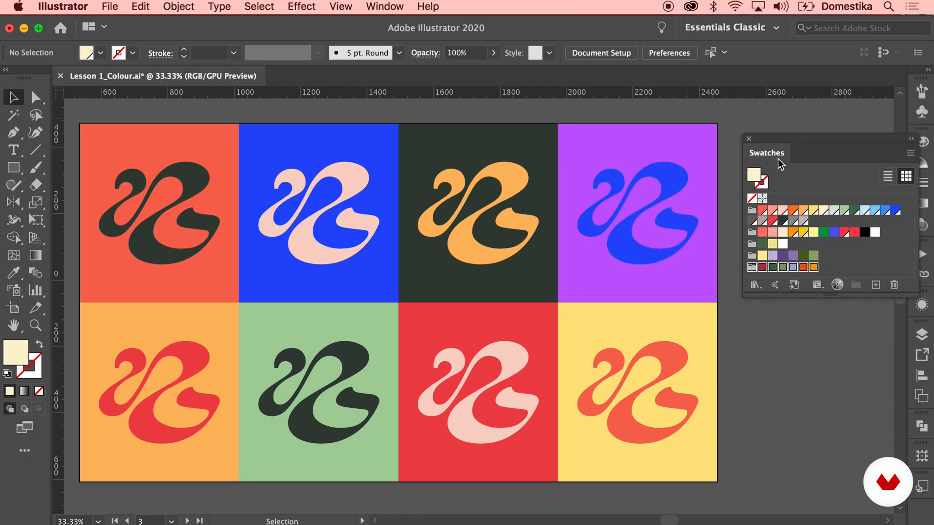
click(695, 216)
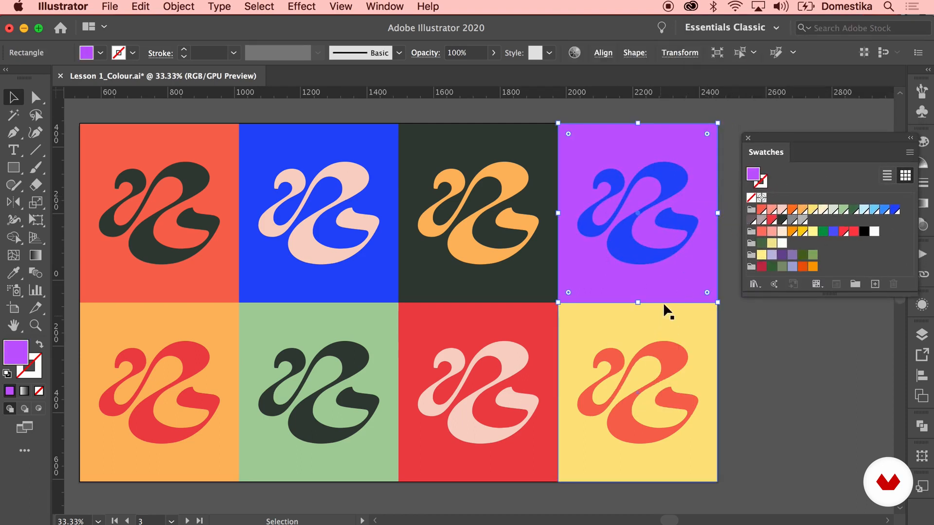
click(754, 327)
drag(831, 138, 822, 209)
drag(764, 230, 921, 224)
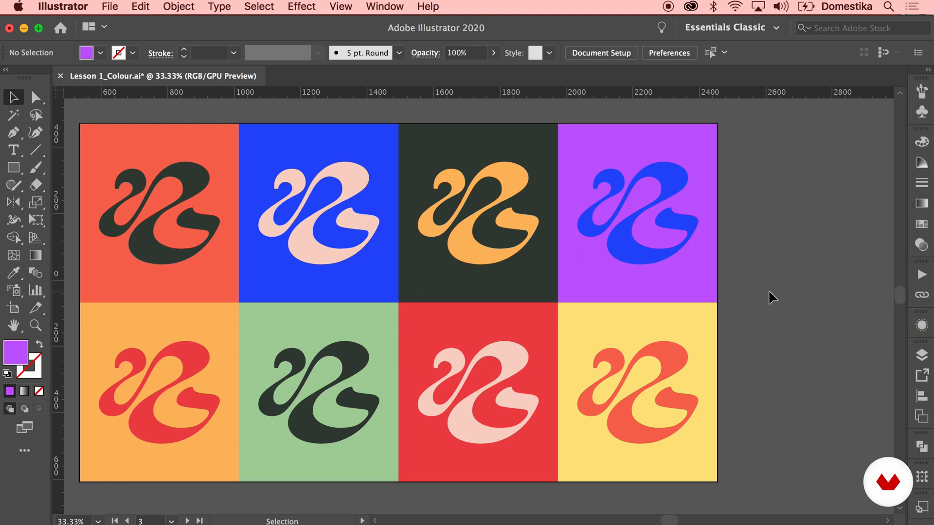
- Try recolouring the entire YSSO poster and monogram layout with the Bird of Paradise colour group, starting from the Color Guide
scroll(759, 292, down, 15)
drag(730, 228, 792, 155)
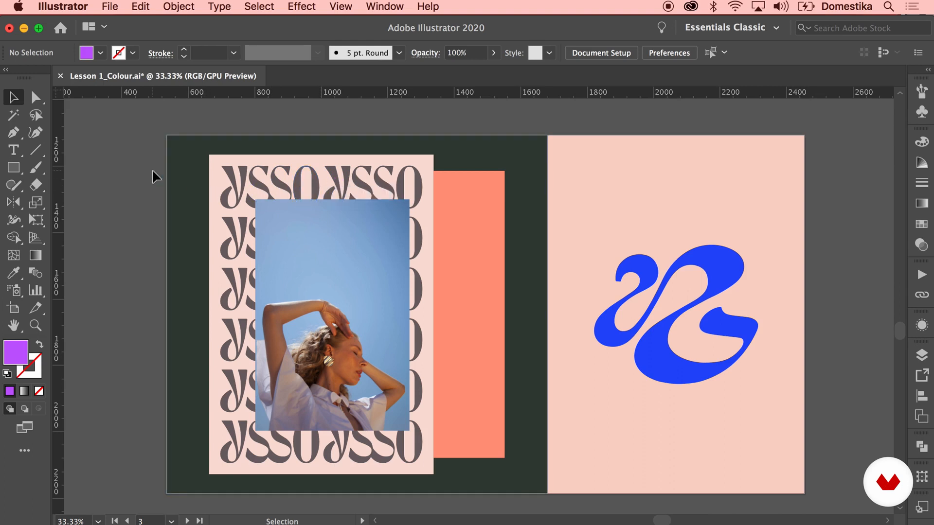
click(323, 228)
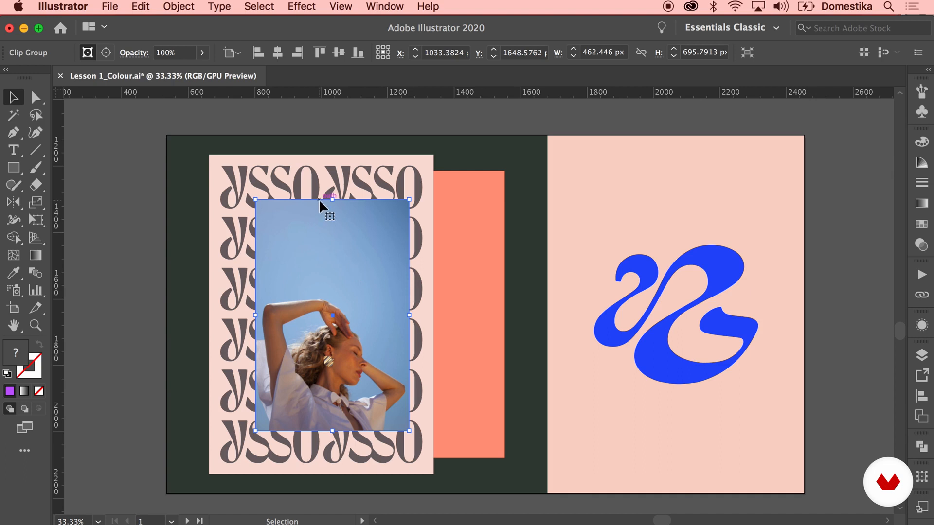
key(super+shift+a)
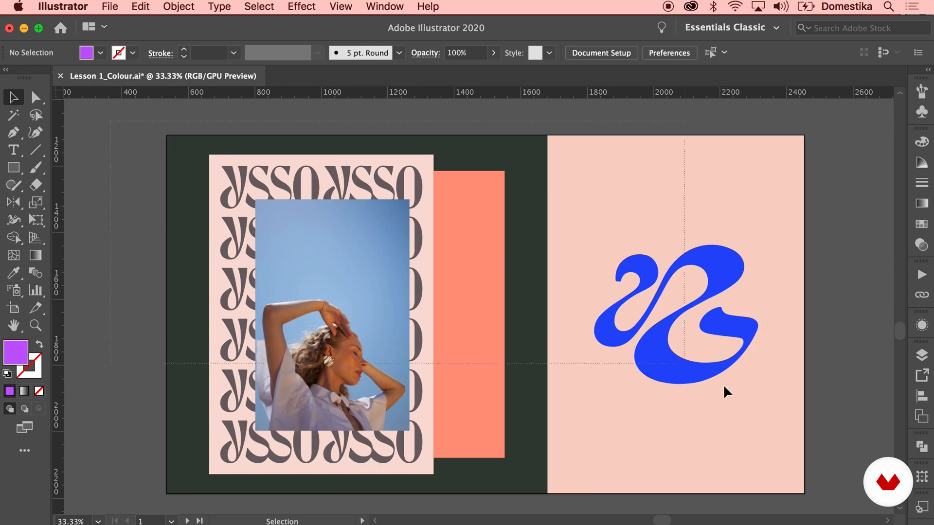
key(super+a)
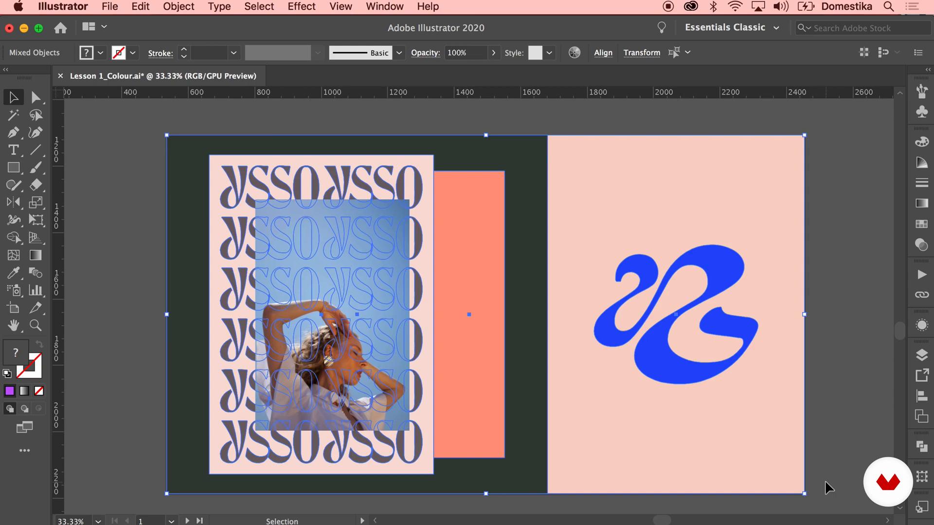
click(393, 7)
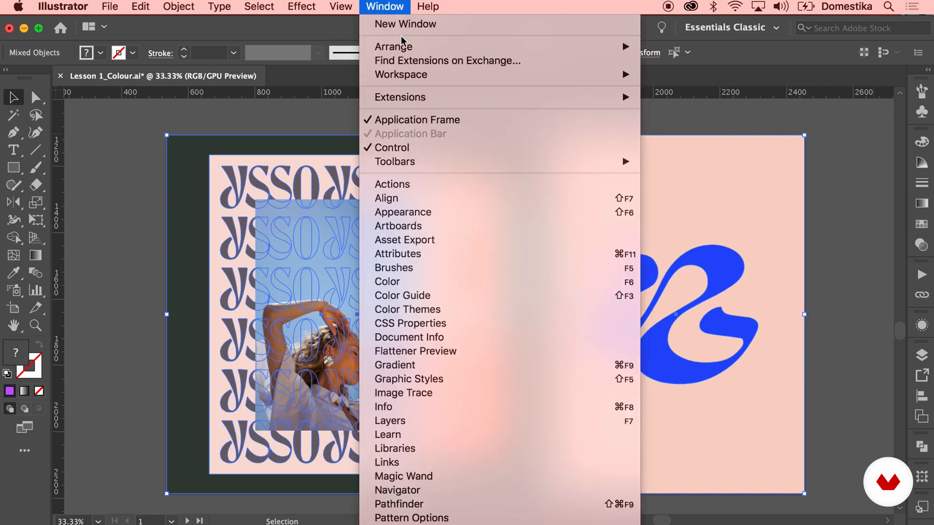
click(413, 295)
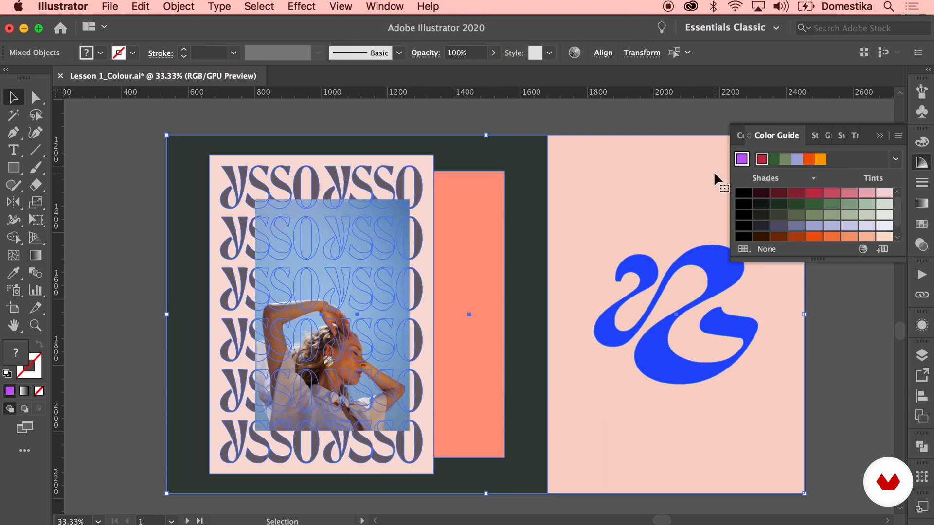
click(861, 250)
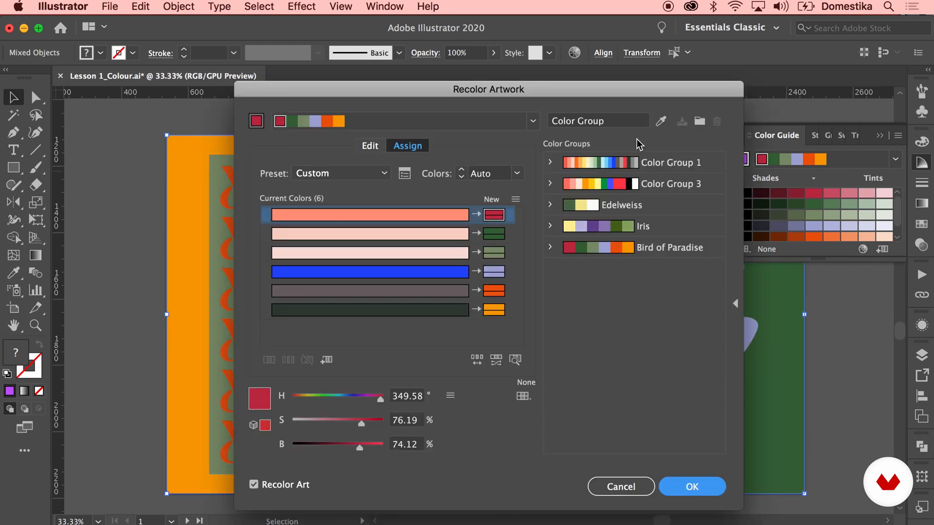
drag(272, 97, 450, 31)
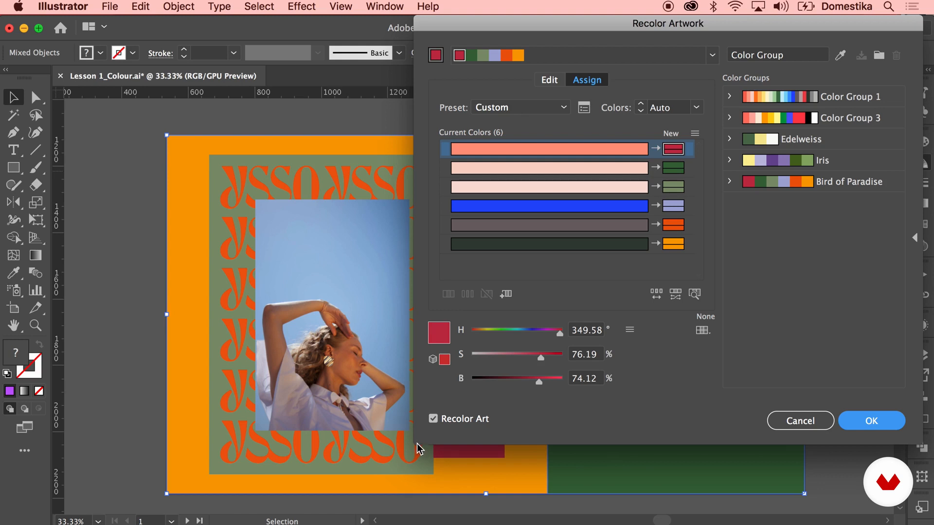
drag(532, 28, 544, 33)
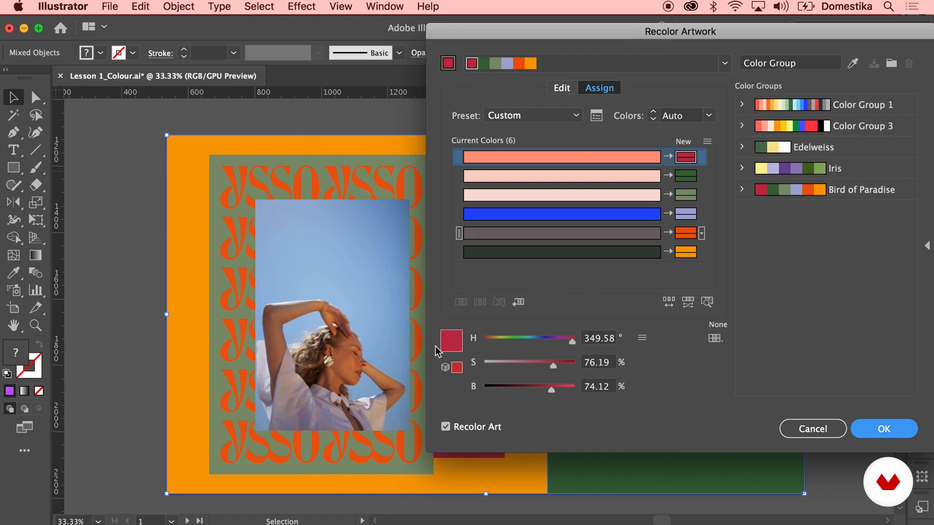
click(819, 430)
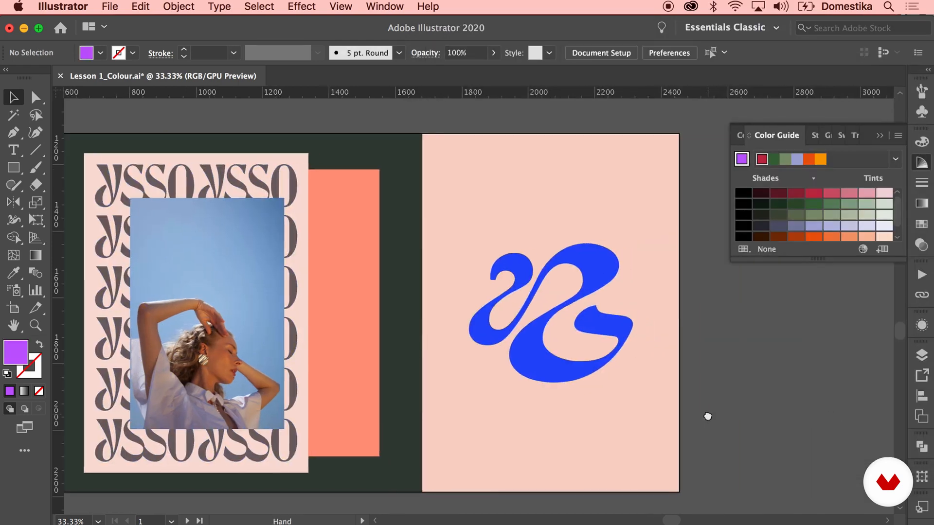
key(ctrl+minus)
key(ctrl+minus)
drag(664, 377, 570, 331)
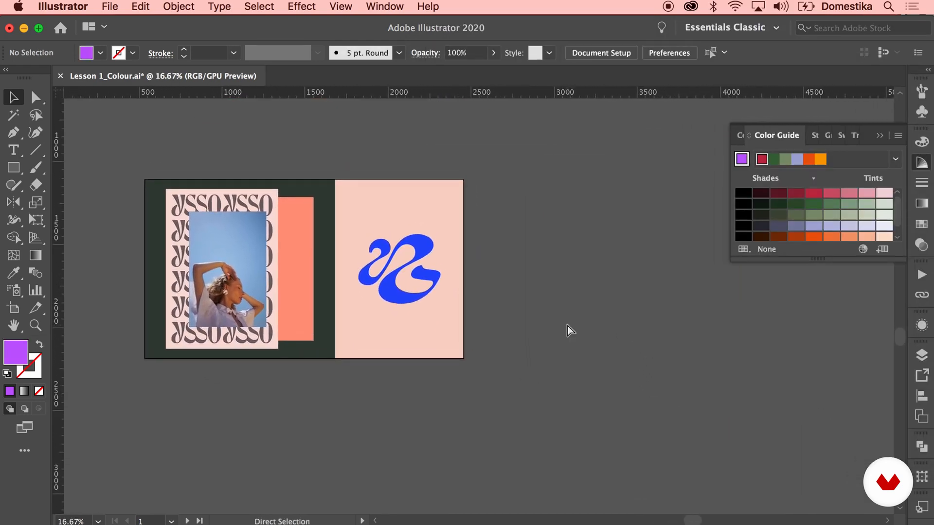
key(ctrl+plus)
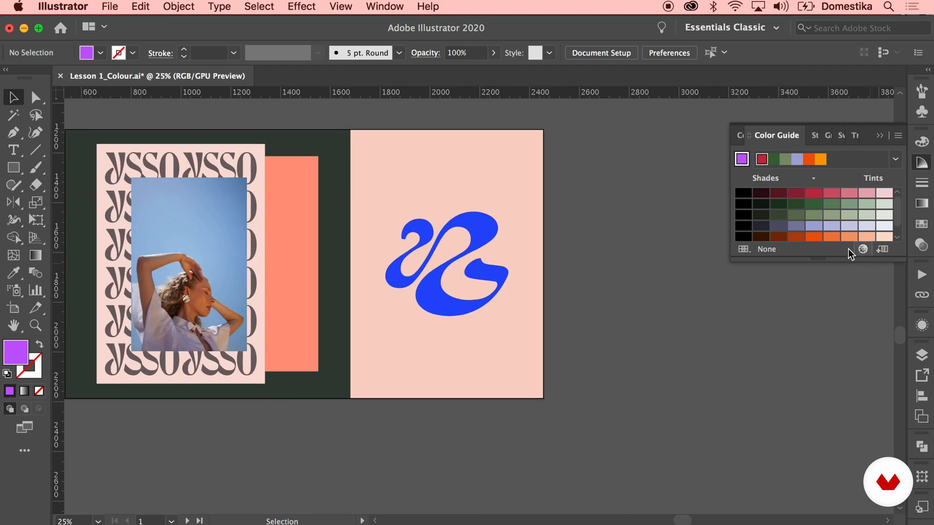
click(862, 249)
drag(538, 37, 584, 38)
click(869, 426)
- Select the whole poster and monogram layout and recolour it with the Bird of Paradise colour group, keeping the artwork in view
scroll(582, 109, left, 5)
key(ctrl+a)
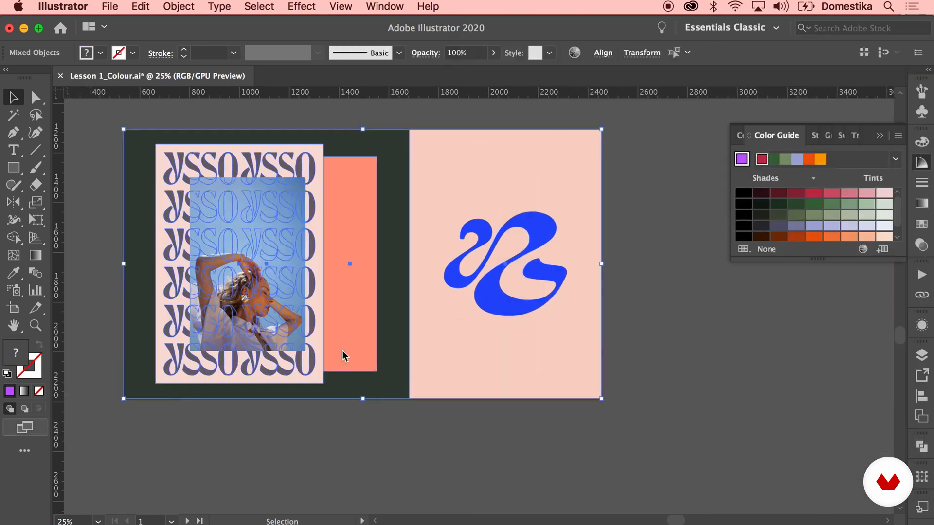
scroll(702, 242, right, 3)
scroll(702, 242, up, 1)
click(863, 249)
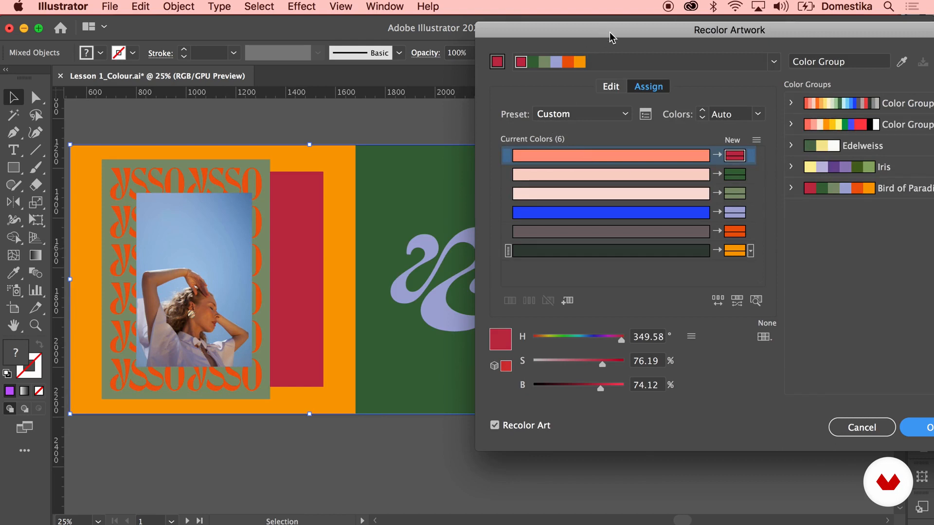
drag(845, 33, 792, 50)
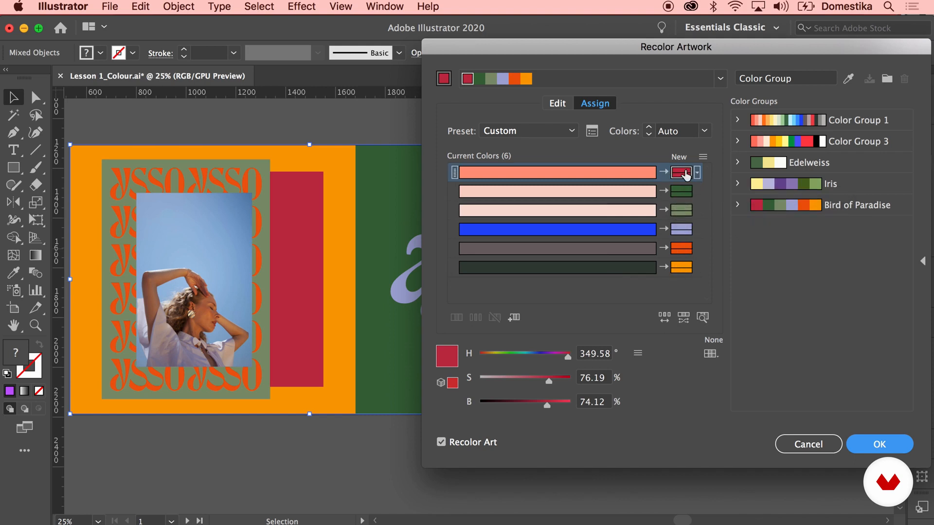
- Try replacing the salmon rectangle's new colour with blue, hue 216 and saturation 100, and with lilac at RGB 187, 166, 255
drag(565, 356, 589, 377)
click(637, 353)
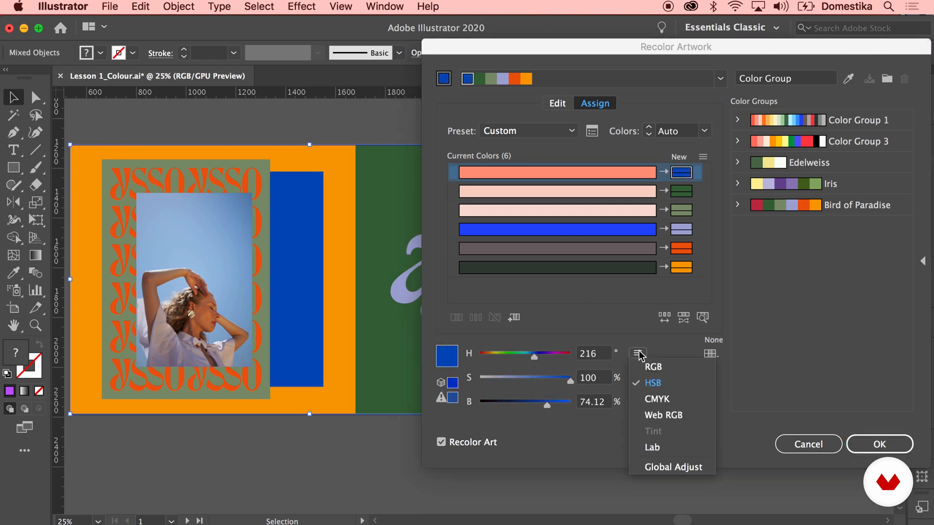
click(669, 367)
drag(509, 357, 589, 411)
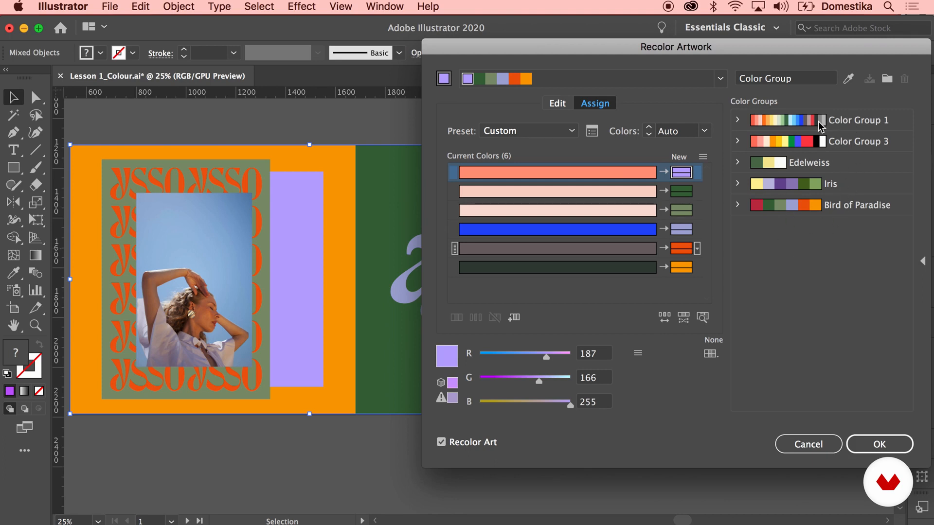
- Try Color Group 1, Color Group 3, Edelweiss, Iris and Bird of Paradise on the layout one after another
click(864, 122)
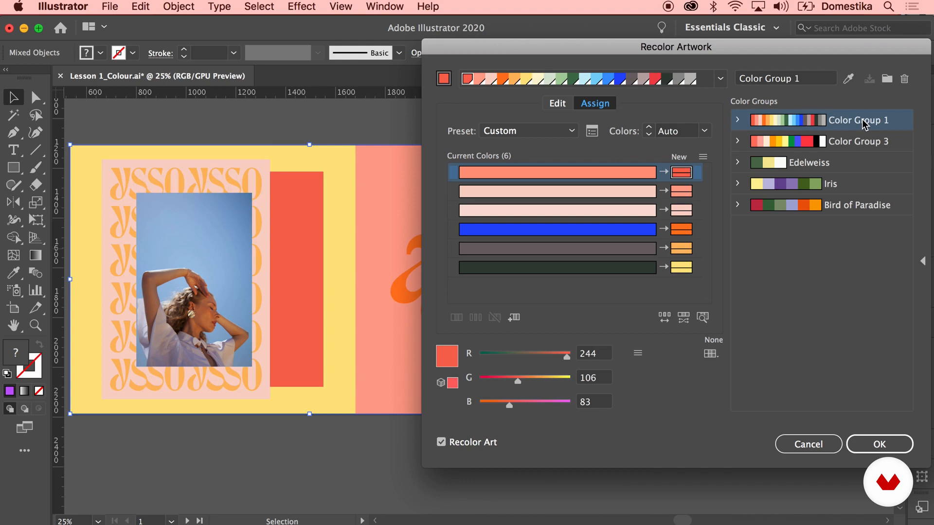
click(850, 146)
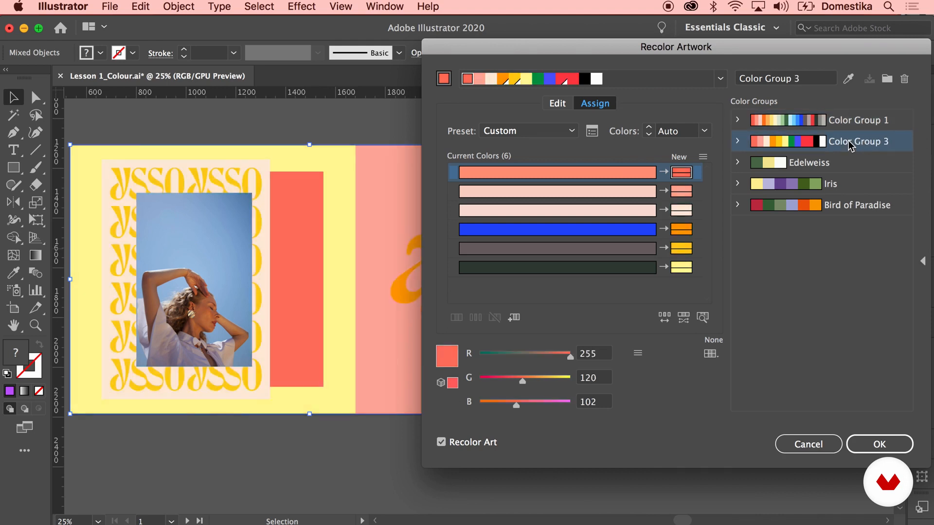
click(816, 165)
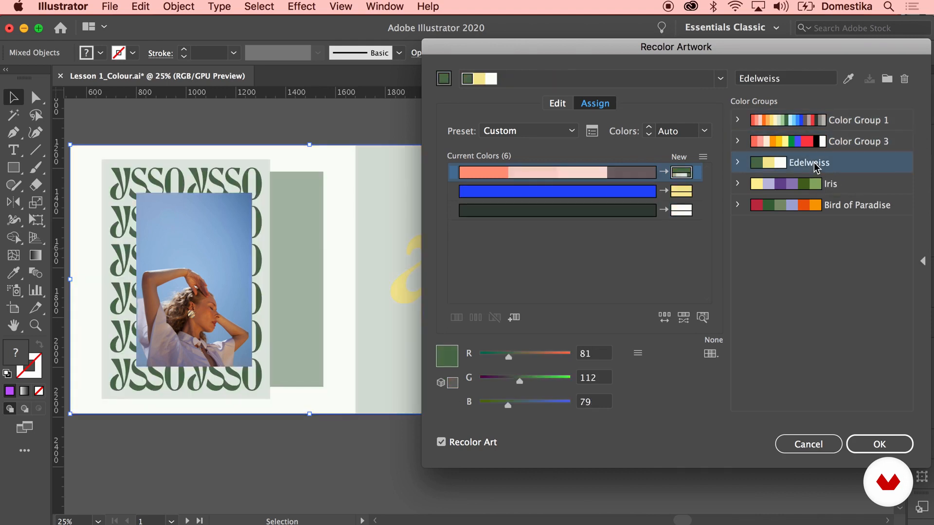
click(844, 186)
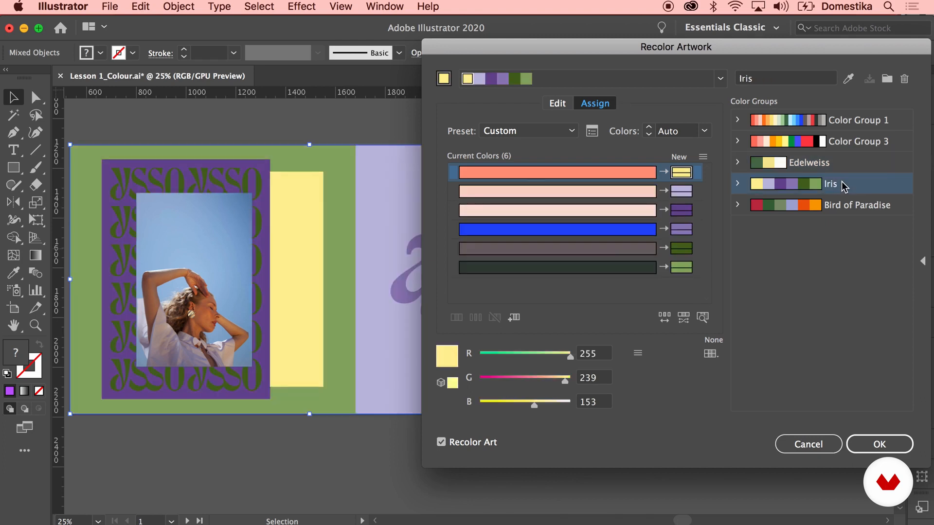
click(845, 208)
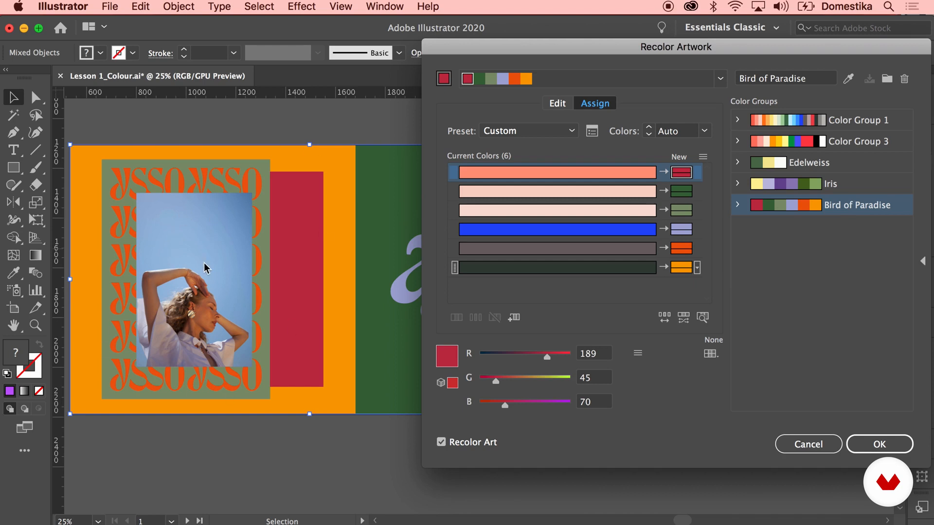
- Assign Color Group 1 to the layout and check the colorization method options for the dark green background without changing them
click(826, 120)
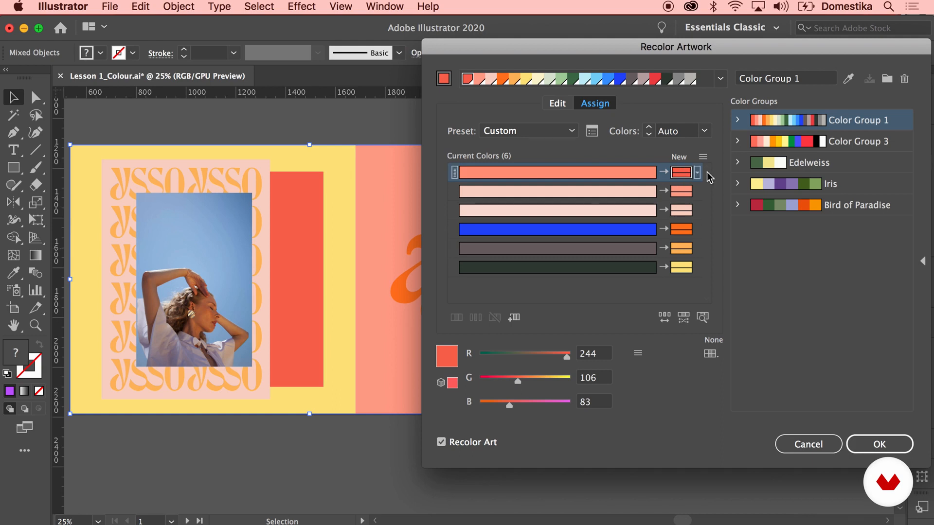
click(699, 267)
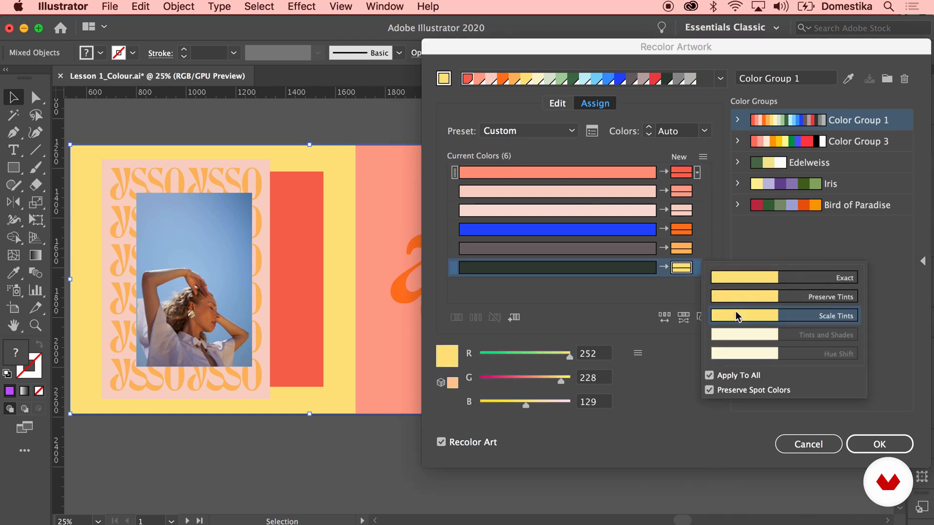
click(657, 299)
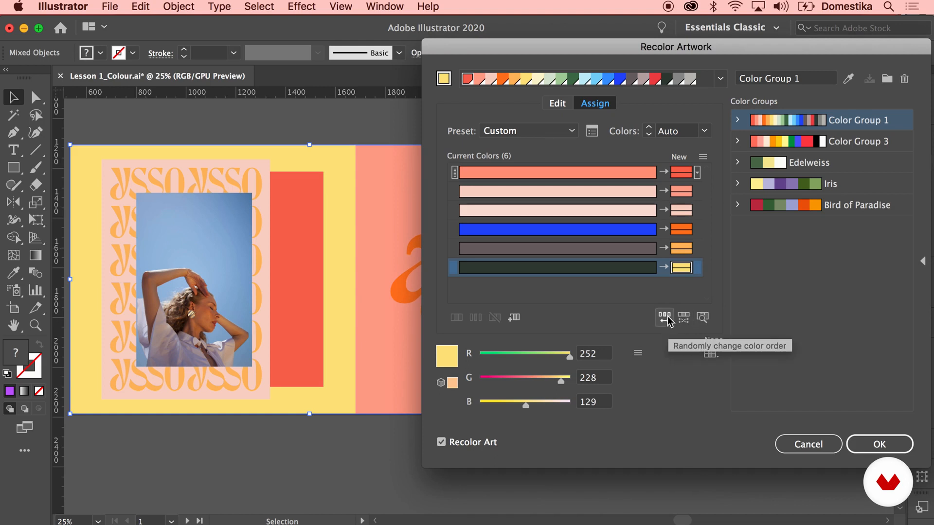
- Randomly change the order of the Color Group 1 colours repeatedly to try different combinations on the layout
click(664, 317)
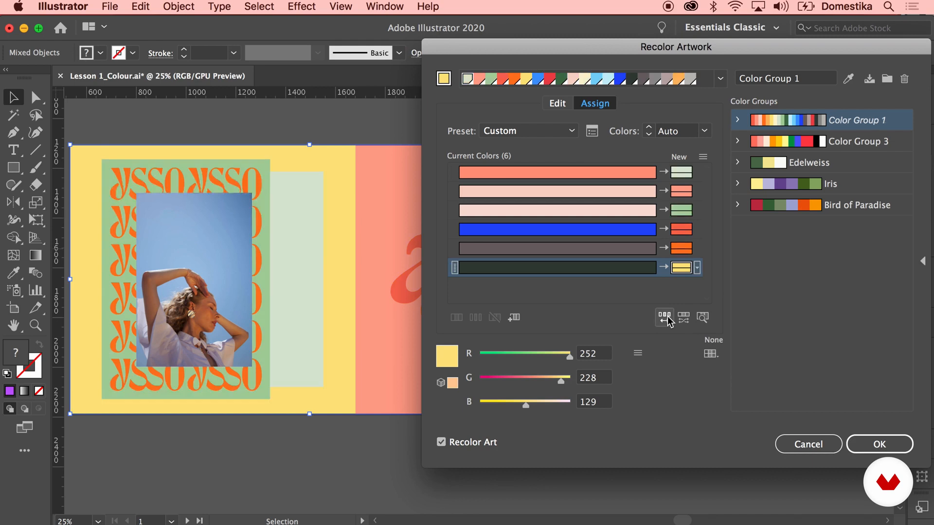
click(664, 317)
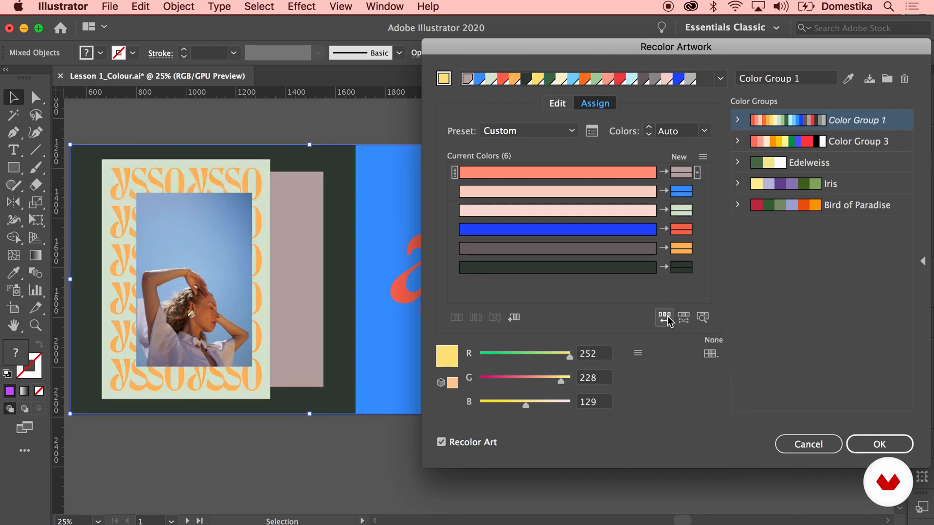
click(666, 318)
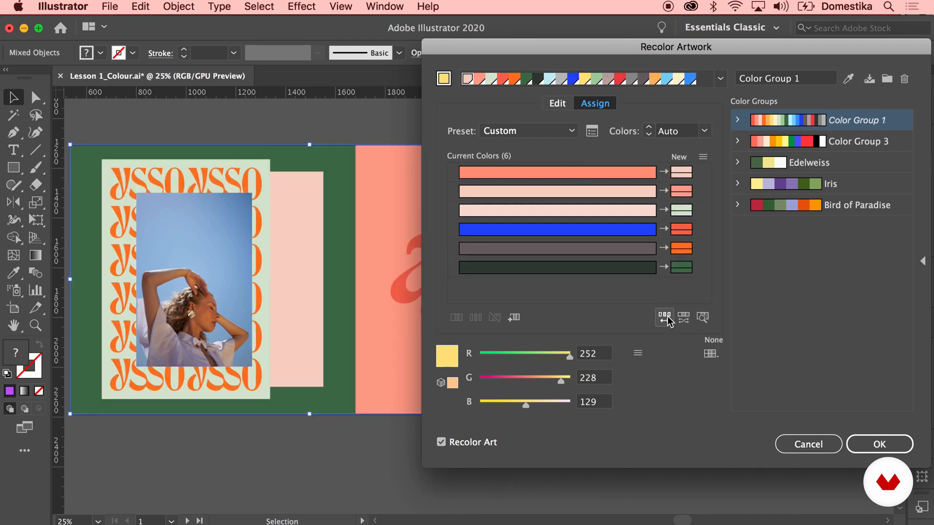
click(666, 319)
click(667, 318)
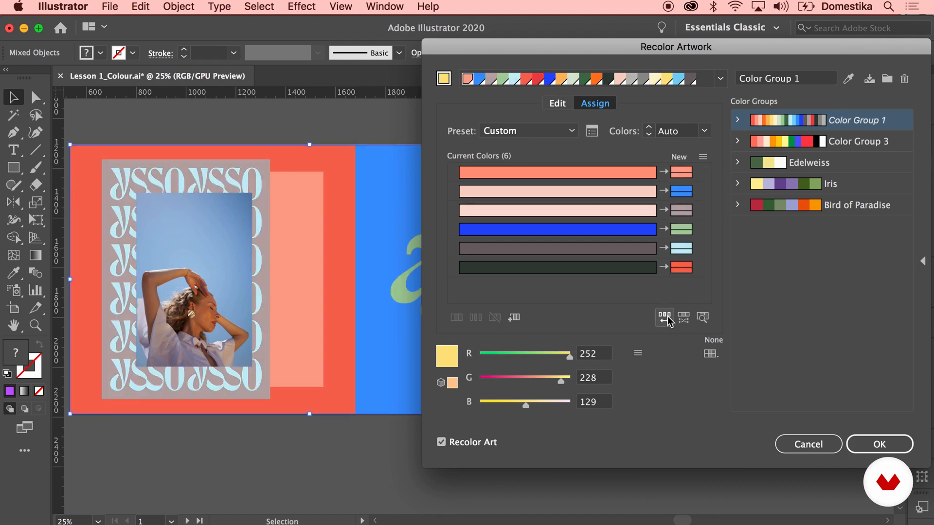
click(666, 319)
click(666, 319)
click(666, 319)
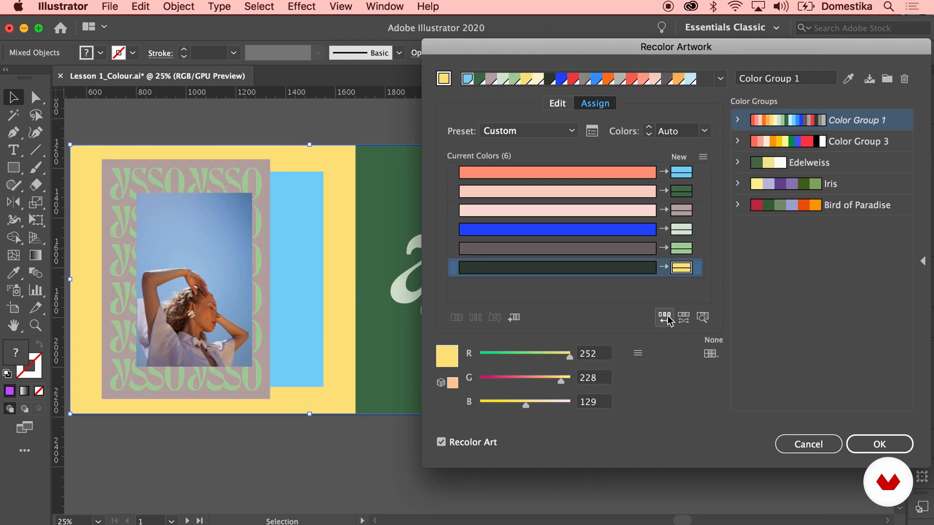
click(666, 319)
click(666, 318)
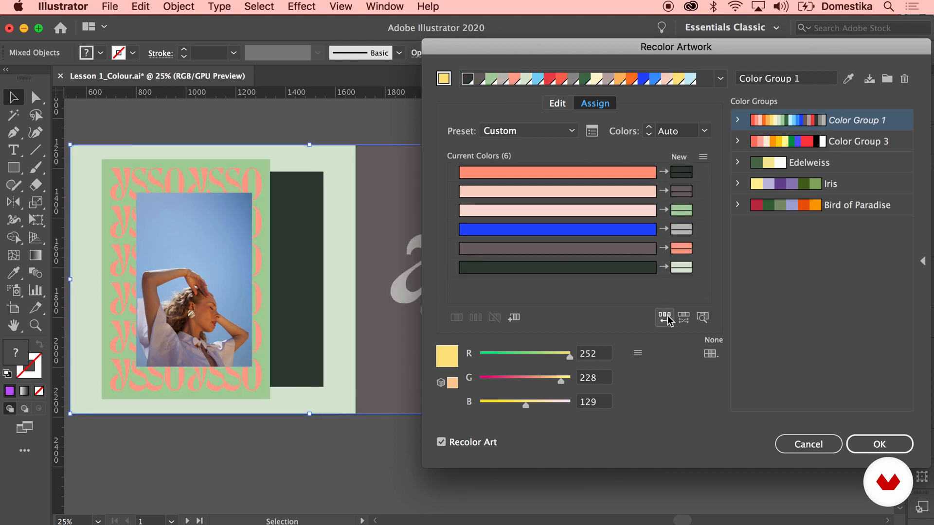
click(666, 319)
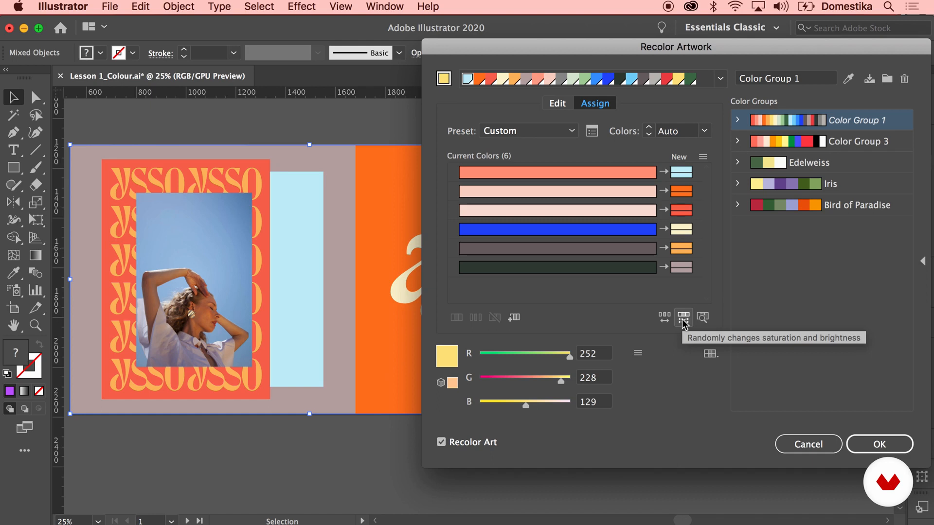
- Try several random saturation and brightness variations of the colours, and reset the layout to Color Group 1
click(683, 318)
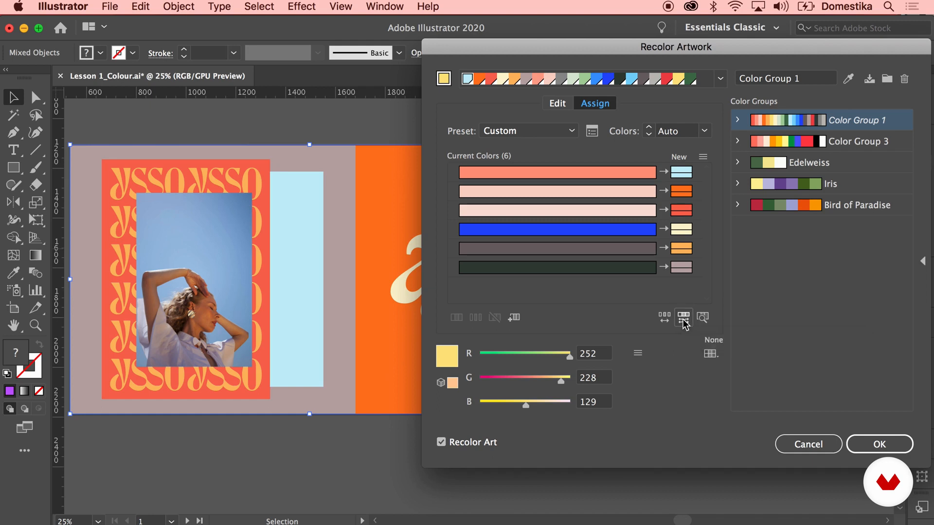
click(683, 318)
click(684, 318)
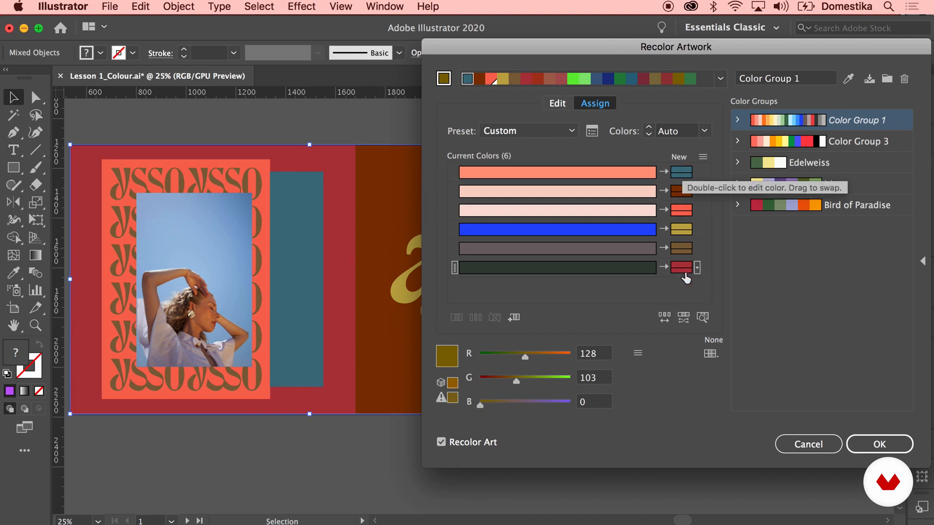
click(683, 317)
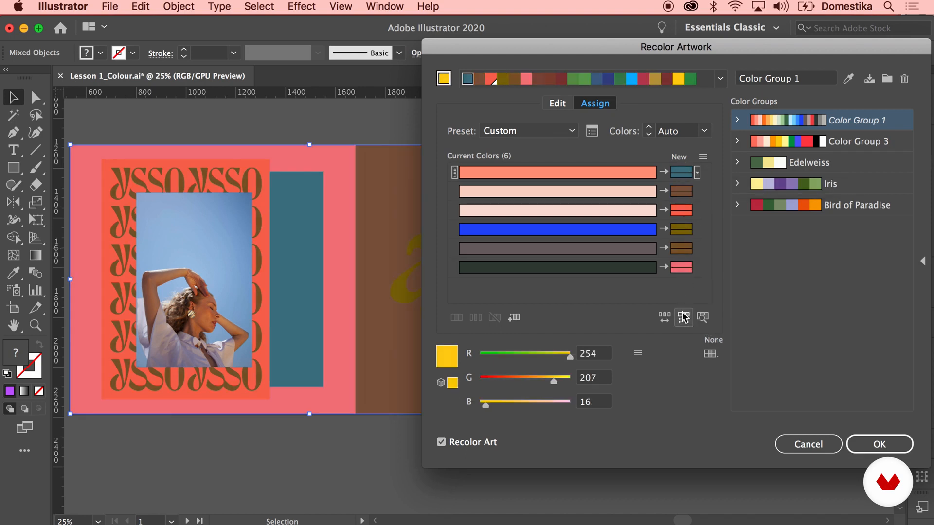
click(683, 317)
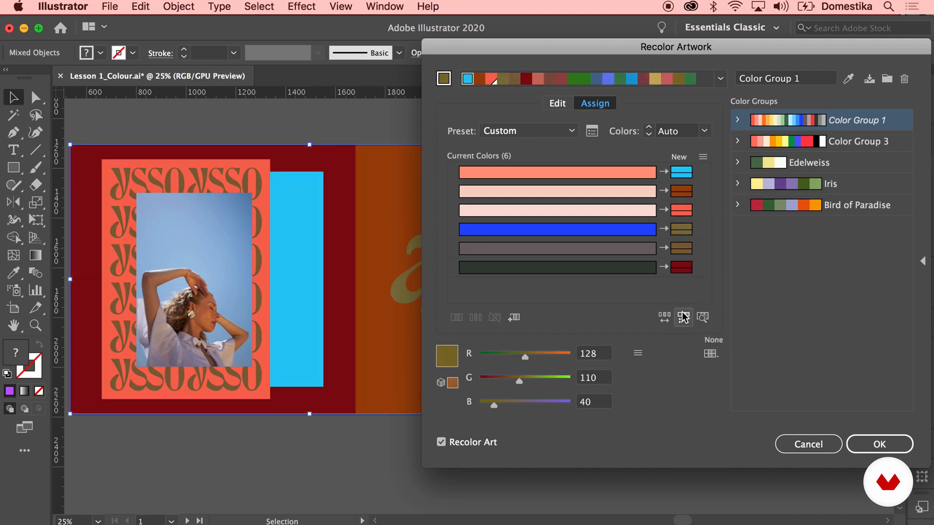
click(846, 144)
click(842, 121)
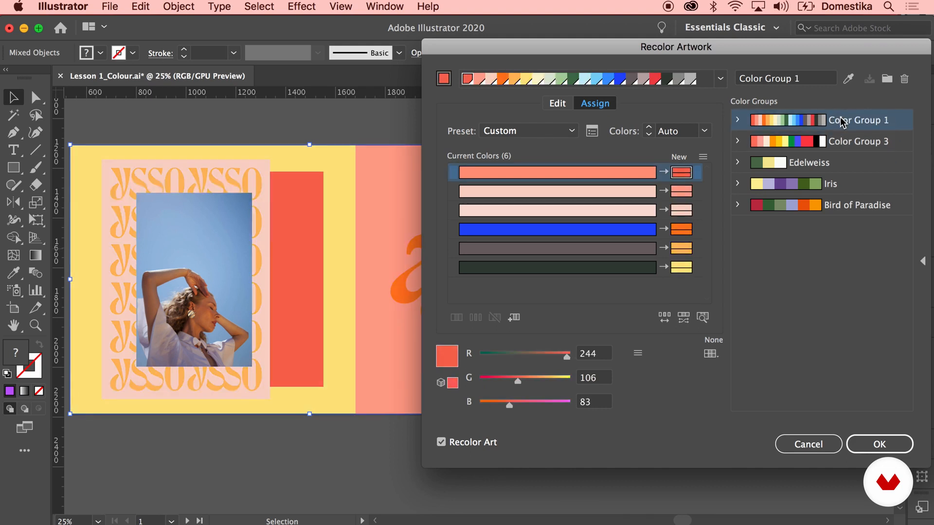
- Shuffle the colour order once and locate in the artwork the salmon colour that is reassigned to blue
click(664, 319)
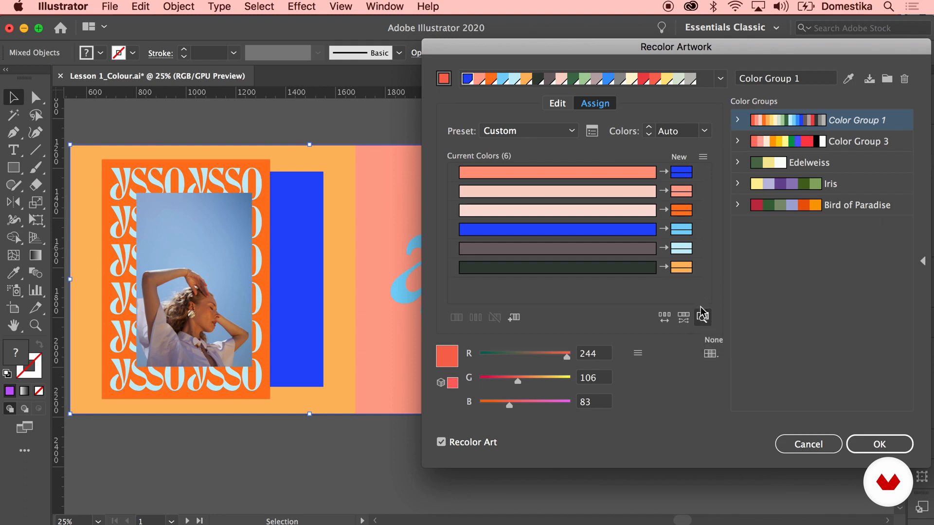
click(681, 173)
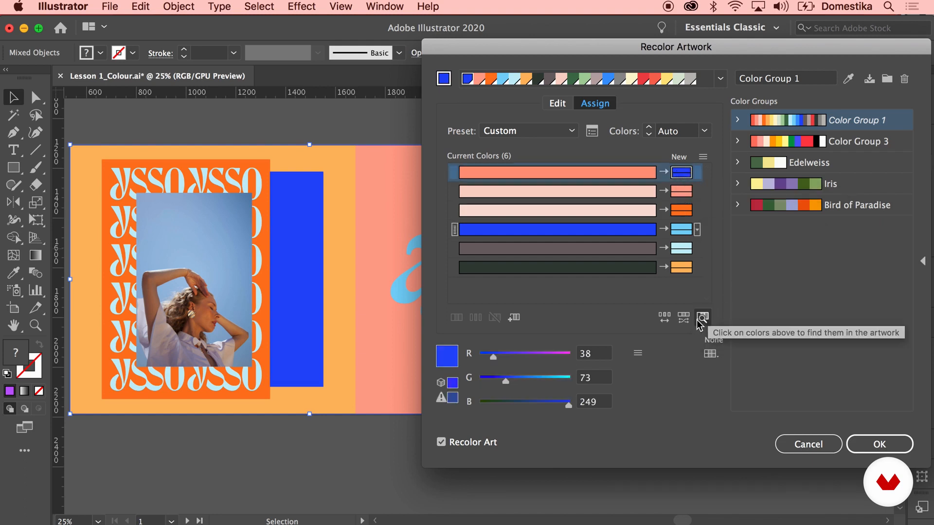
click(702, 318)
click(680, 174)
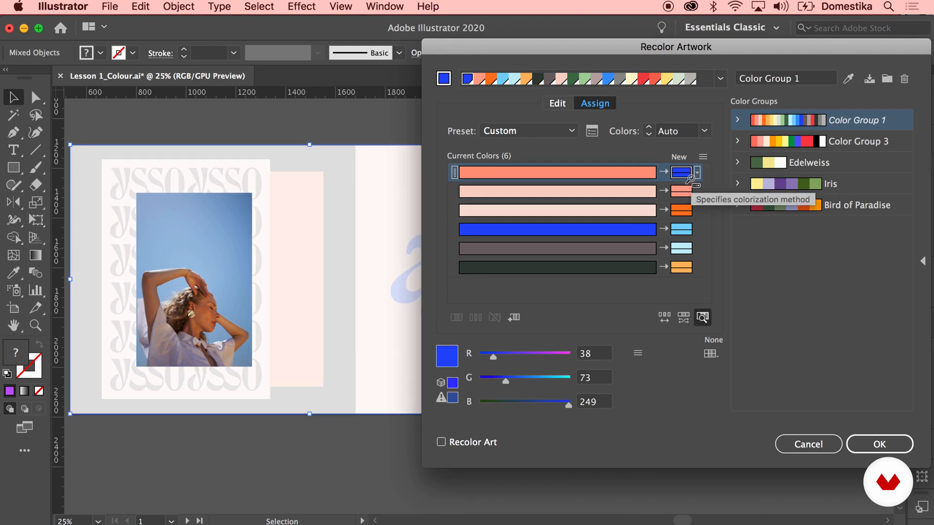
- Restore the original Color Group 1 assignment and turn off finding colours in the artwork so the recolouring is previewed
click(802, 141)
click(847, 124)
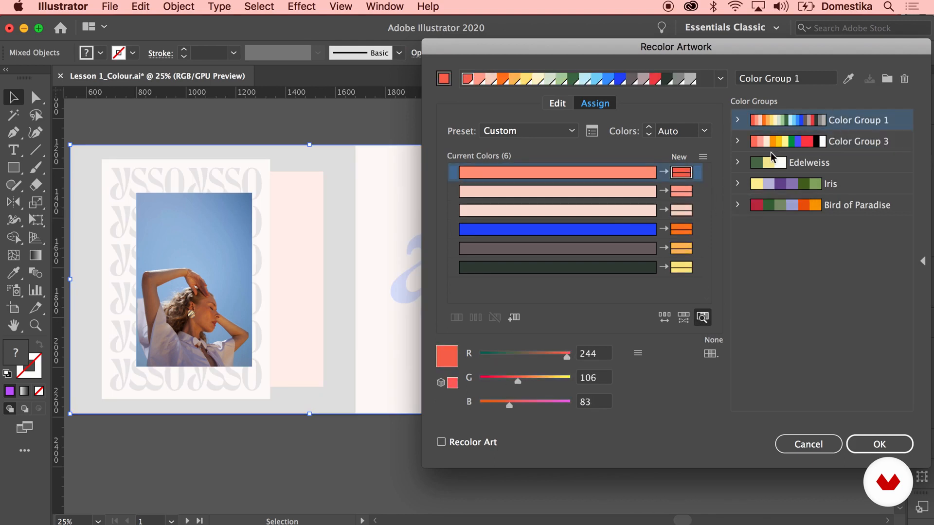
click(702, 318)
click(703, 317)
click(702, 317)
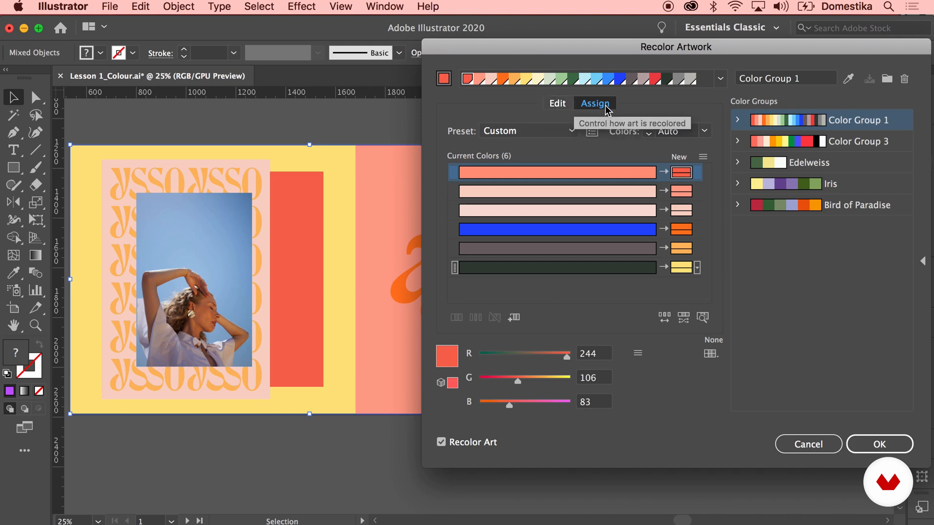
- On the colour wheel, shift the linked colours until the red is RGB 244, 99, 67, unlink them and move the red alone to 244, 78, 25
click(558, 106)
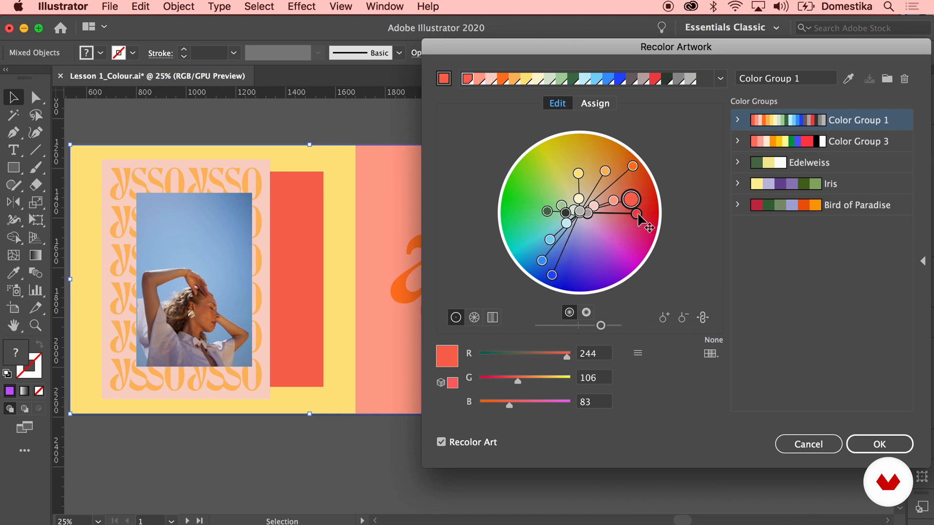
mouse_move(635, 205)
mouse_down()
mouse_move(626, 237)
mouse_move(603, 263)
mouse_move(554, 262)
mouse_move(520, 235)
mouse_move(520, 217)
mouse_move(545, 191)
mouse_move(549, 155)
mouse_move(570, 152)
mouse_move(635, 197)
mouse_up()
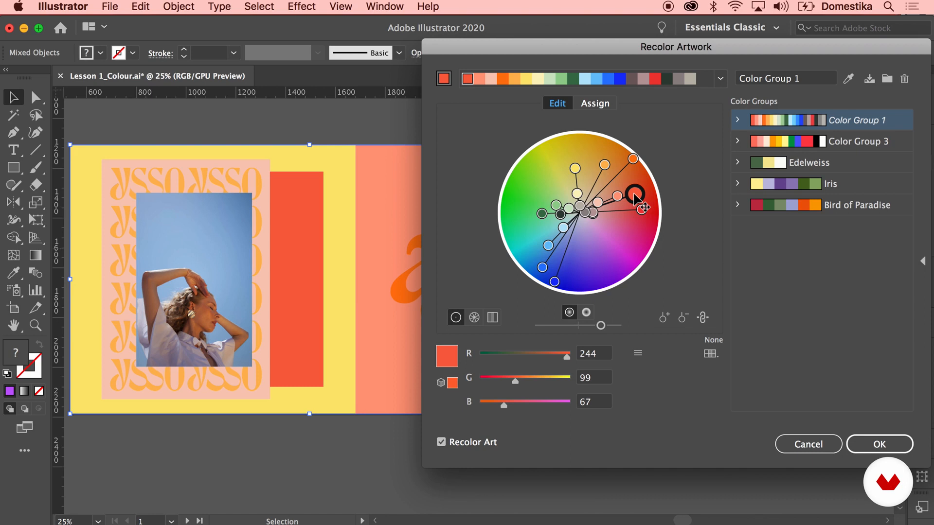
click(703, 319)
mouse_move(635, 196)
mouse_down()
mouse_move(635, 229)
mouse_move(645, 186)
mouse_up()
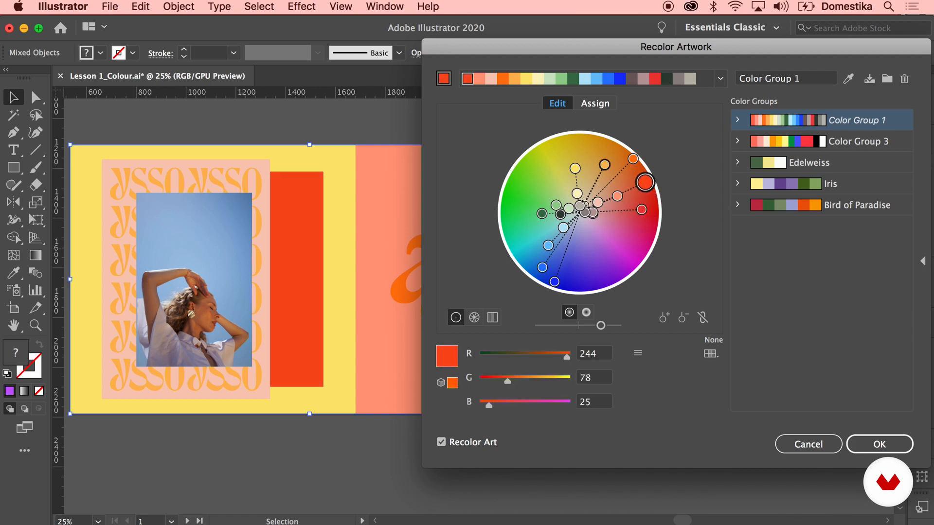
- Move the yellow alone to RGB 252, 221, 69, view the palette as a segmented wheel and colour bars, and shuffle its order once
drag(605, 164, 574, 154)
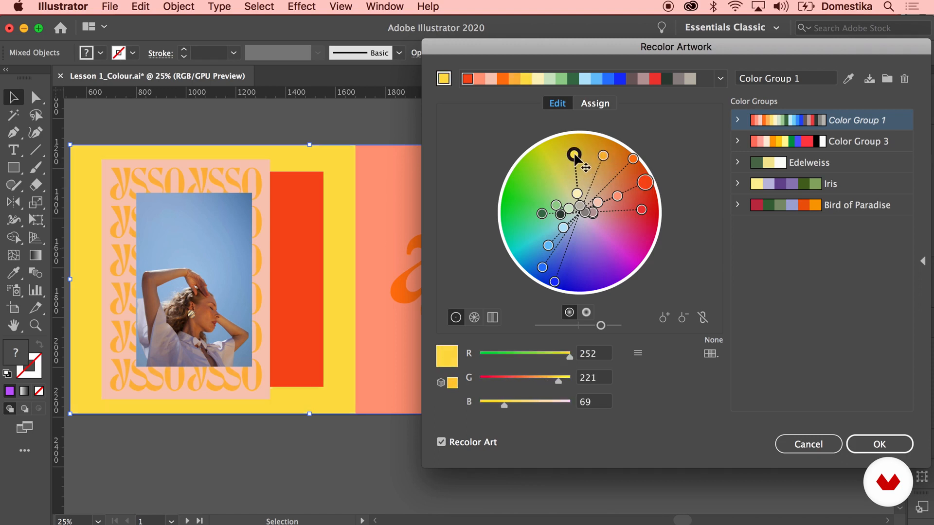
click(473, 319)
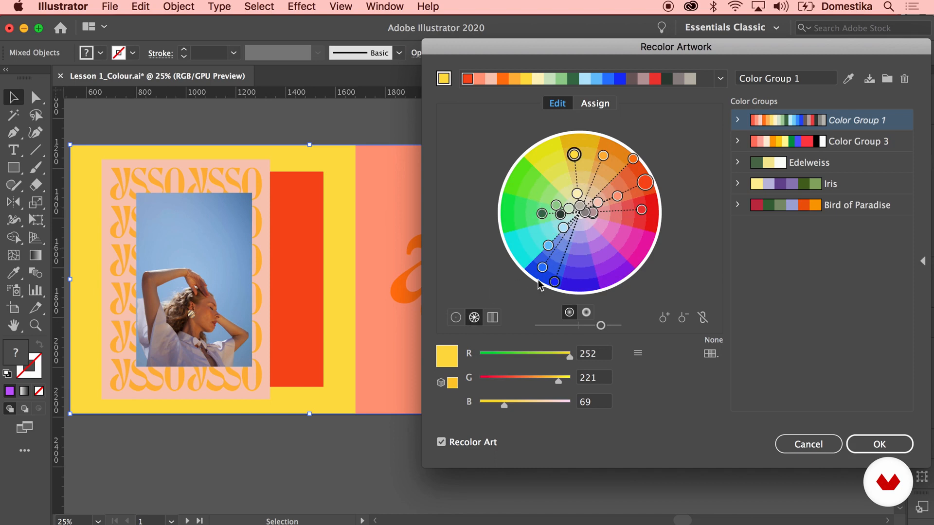
click(493, 318)
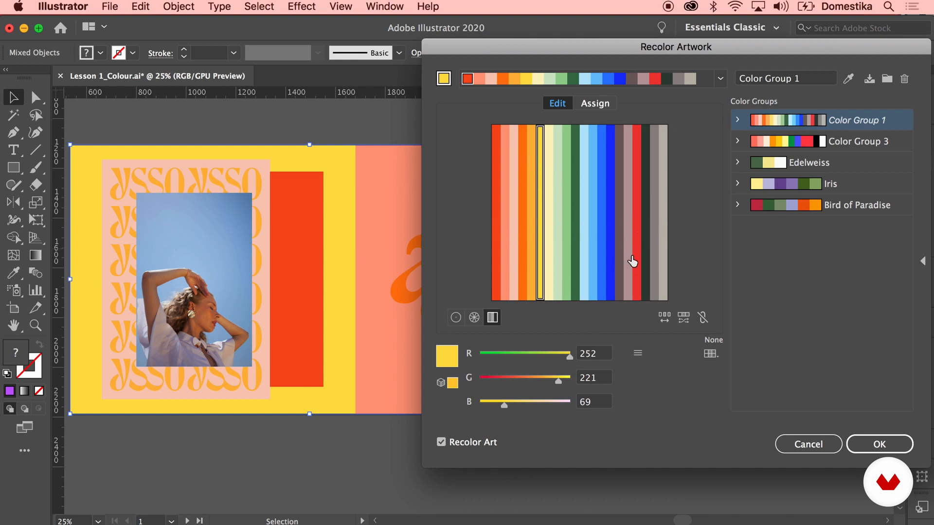
click(665, 319)
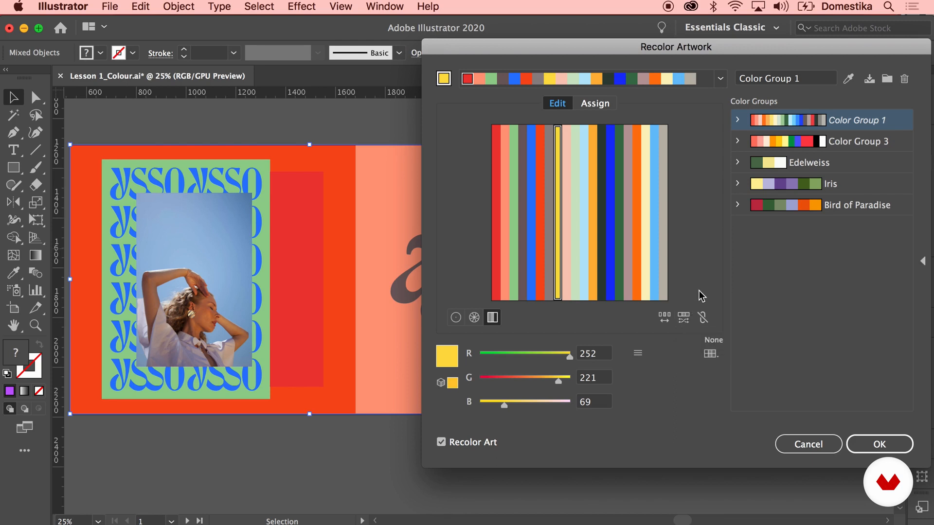
- Return to the smooth colour wheel, link the harmony colours and limit them to the Kids Stuff library
click(455, 319)
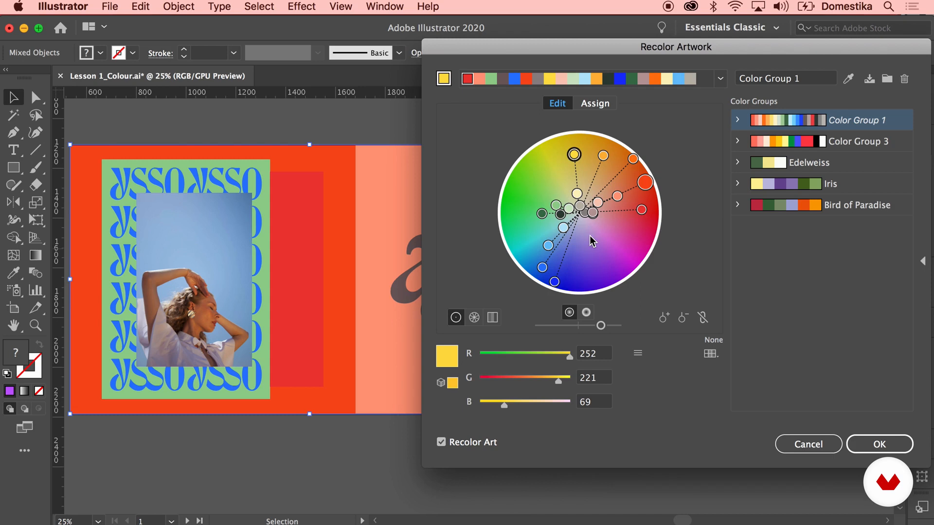
click(702, 317)
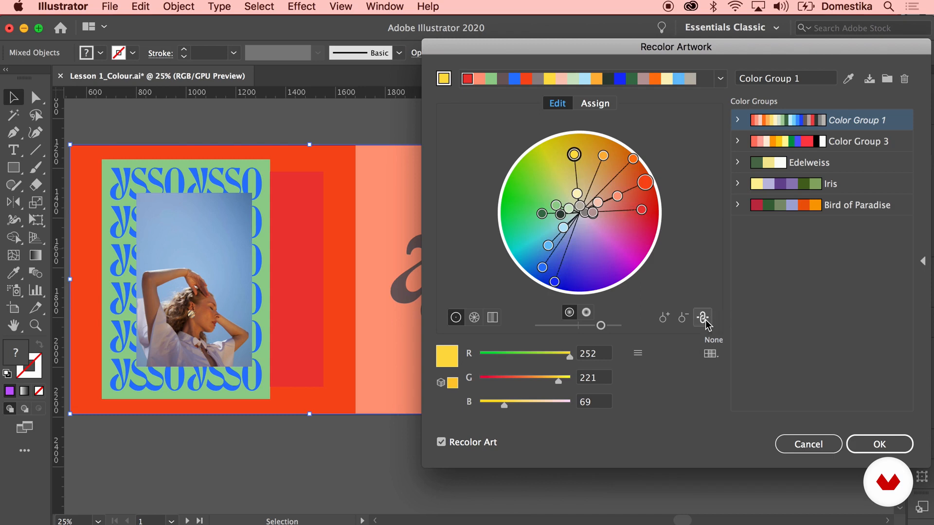
click(711, 354)
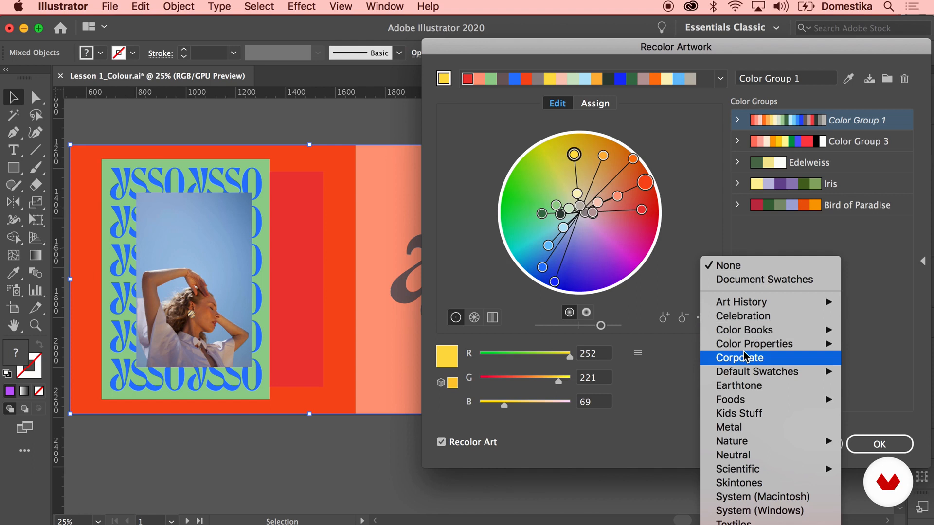
click(741, 414)
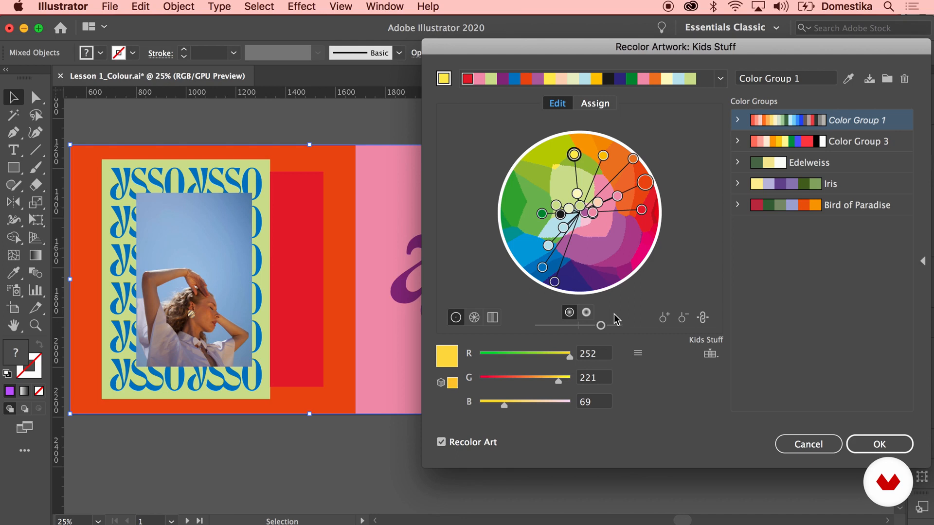
- Add a colour to the wheel, shift the linked harmony until it is RGB 66, 212, 104, and remove the purple near the rim
click(665, 320)
click(601, 255)
drag(601, 258, 524, 213)
click(683, 317)
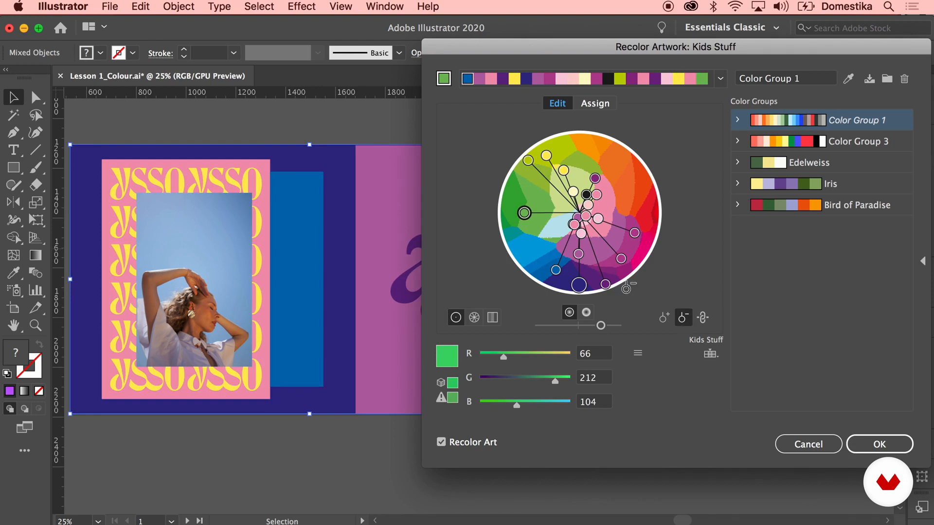
click(606, 284)
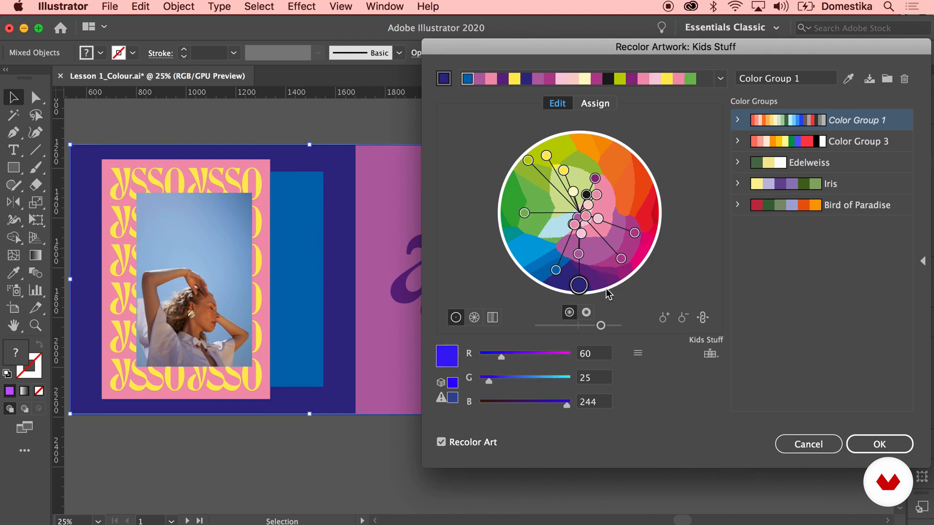
- Reset the recolouring to the saved Color Group 1 with no library limit
mouse_move(601, 327)
mouse_down()
mouse_move(547, 326)
mouse_move(605, 326)
mouse_up()
click(844, 141)
click(846, 128)
click(702, 317)
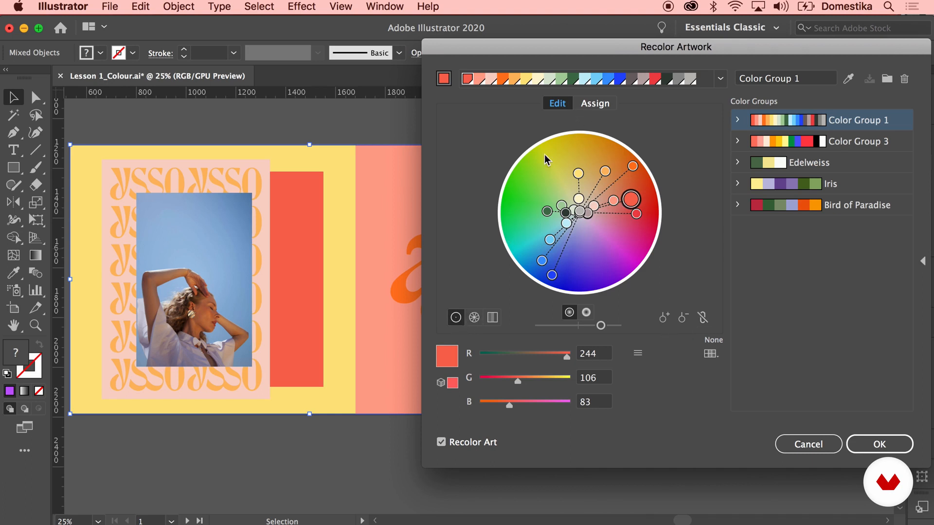
- In the colour assignment, shuffle the order repeatedly until the layout has a light orange background, red panel, blue monogram and dark green pattern backing
click(595, 103)
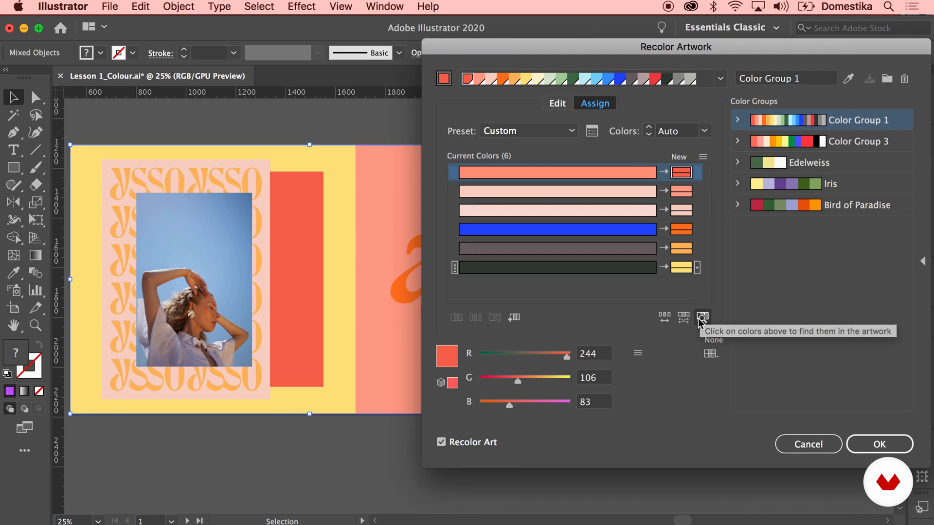
click(664, 319)
click(664, 319)
click(664, 319)
click(665, 319)
click(664, 320)
click(664, 320)
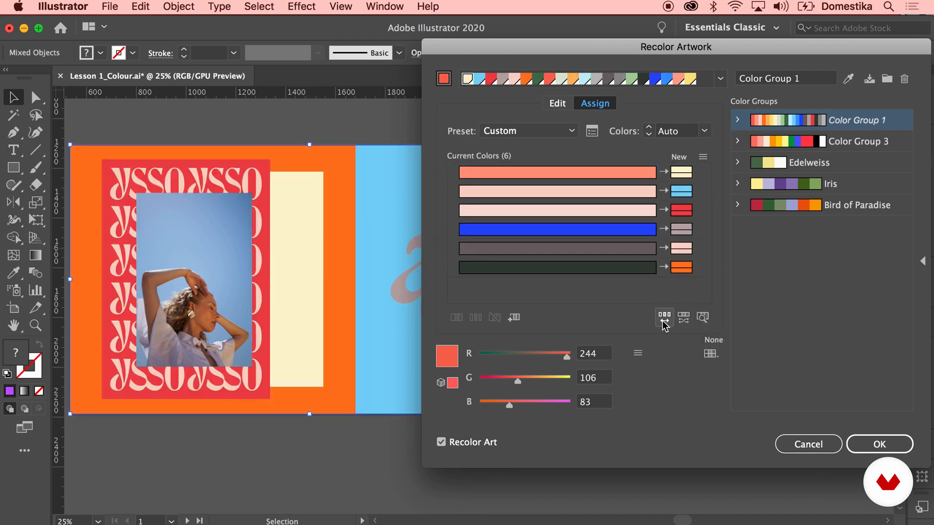
click(665, 320)
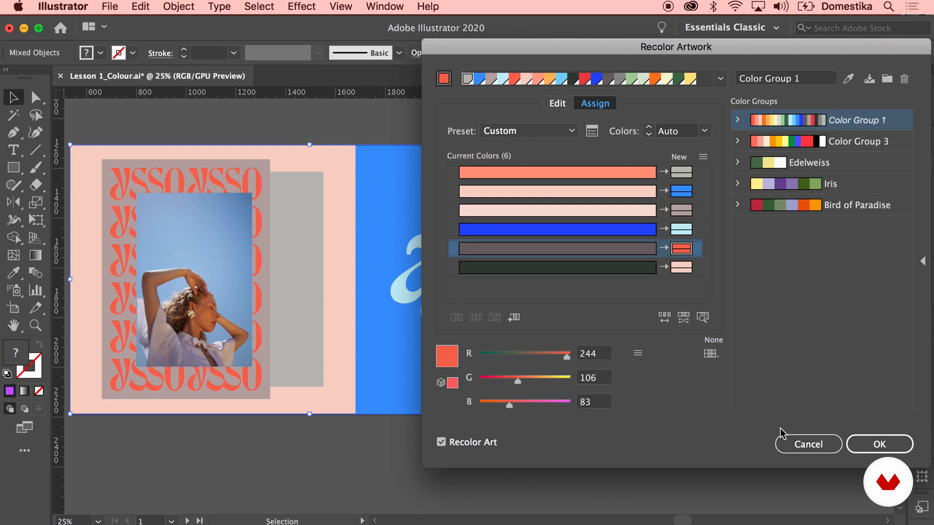
click(871, 443)
click(664, 319)
click(666, 320)
click(665, 319)
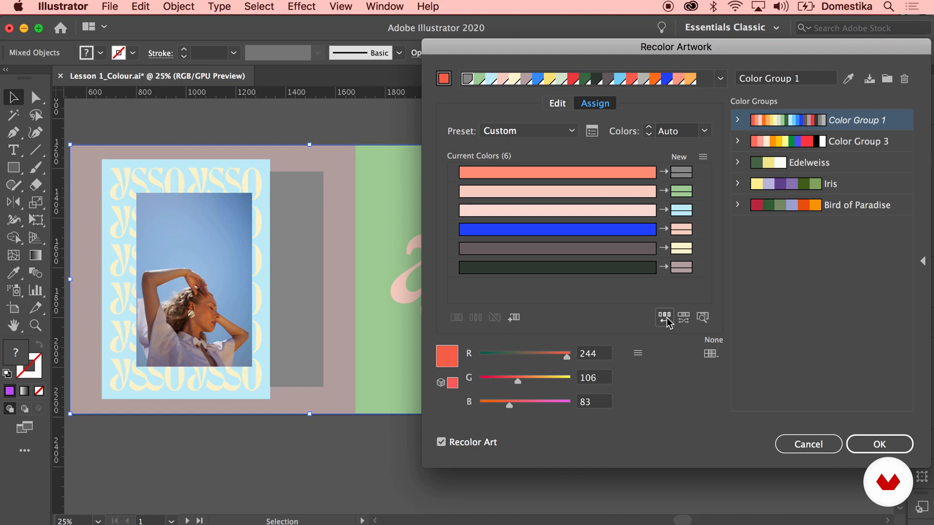
click(666, 319)
click(666, 319)
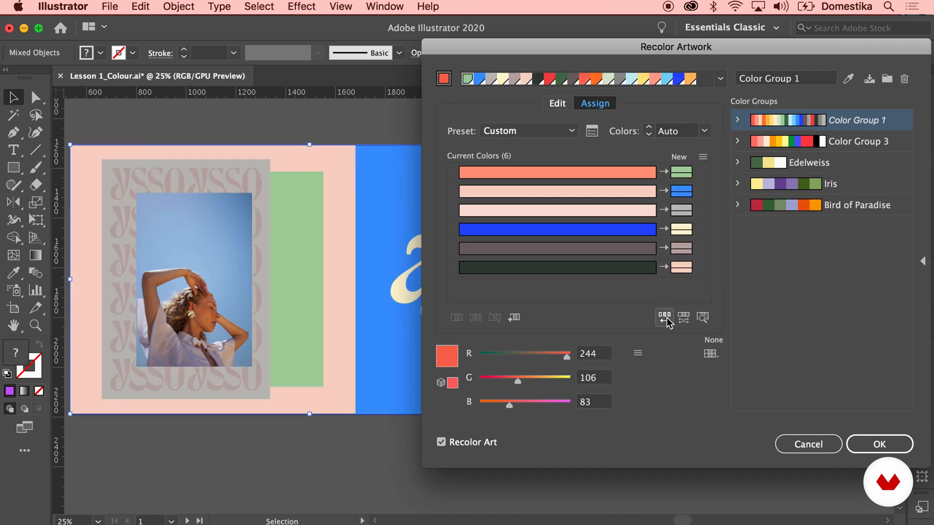
click(667, 320)
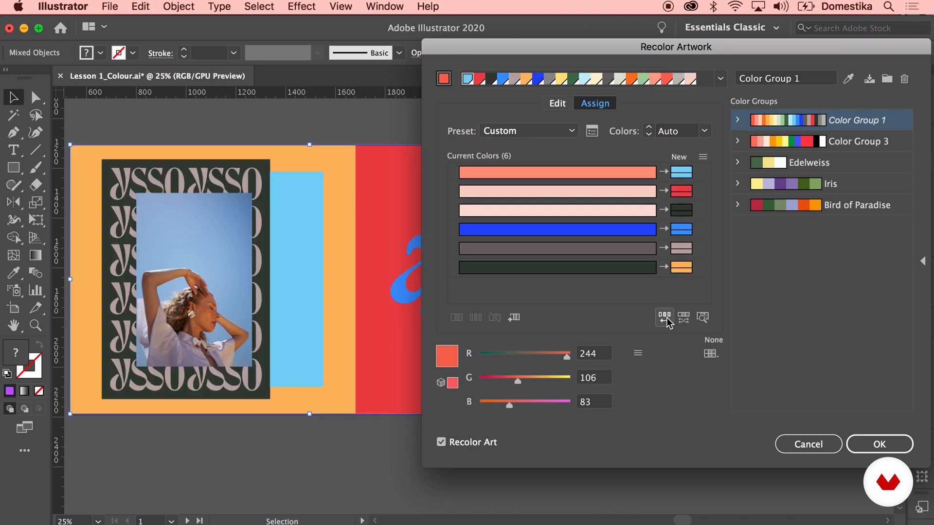
- Apply the recolouring, save the changes to Color Group 1 and deselect the artwork
click(855, 443)
click(797, 280)
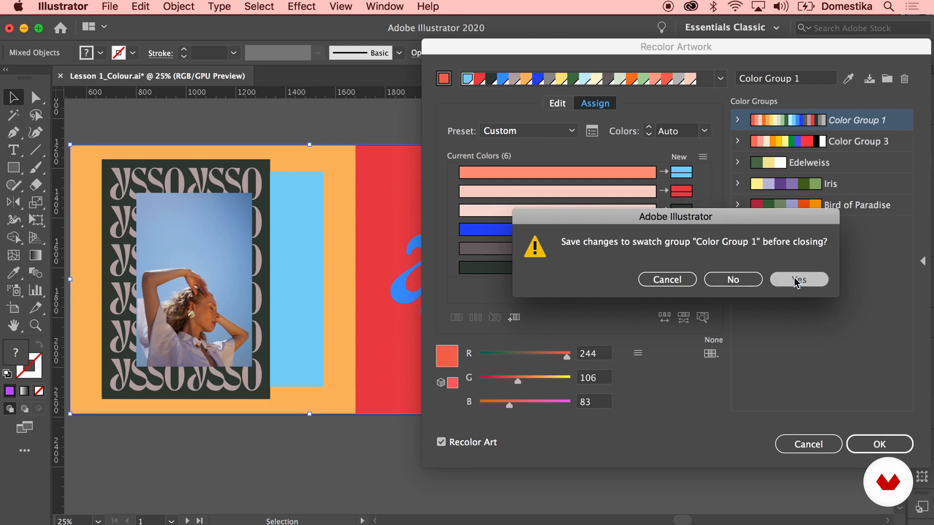
click(661, 297)
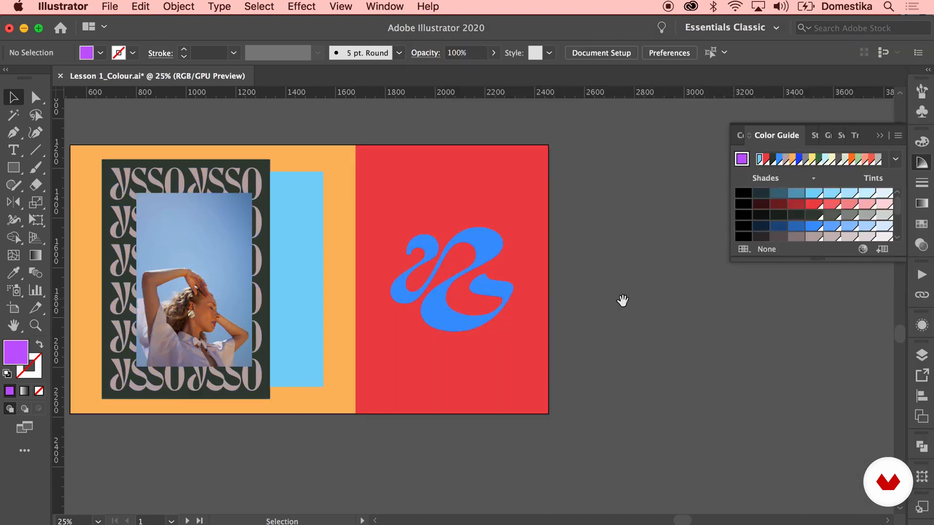
- Fill the red panel behind the monogram with the darkest green swatch of Color Group 1, trying the mid green as an alternative
scroll(621, 302, left, 5)
scroll(751, 325, up, 1)
key(a)
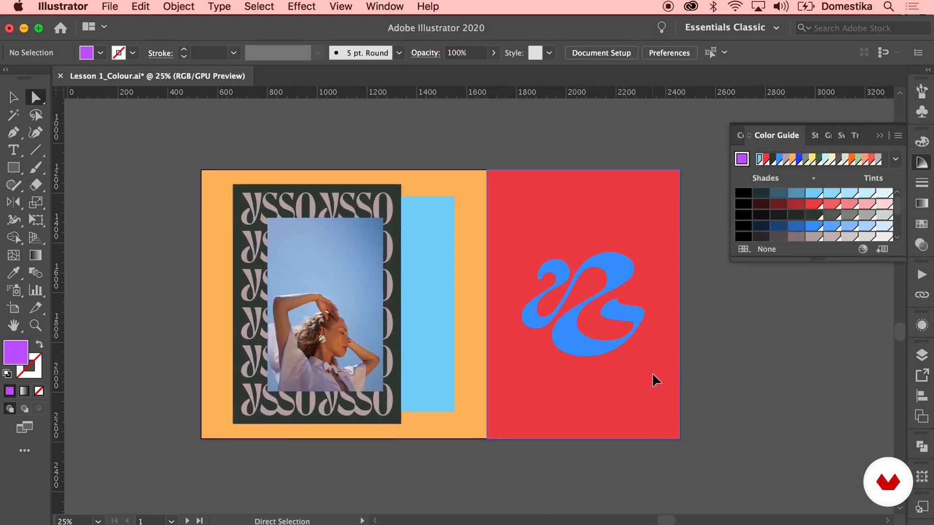
click(651, 372)
click(922, 229)
click(769, 242)
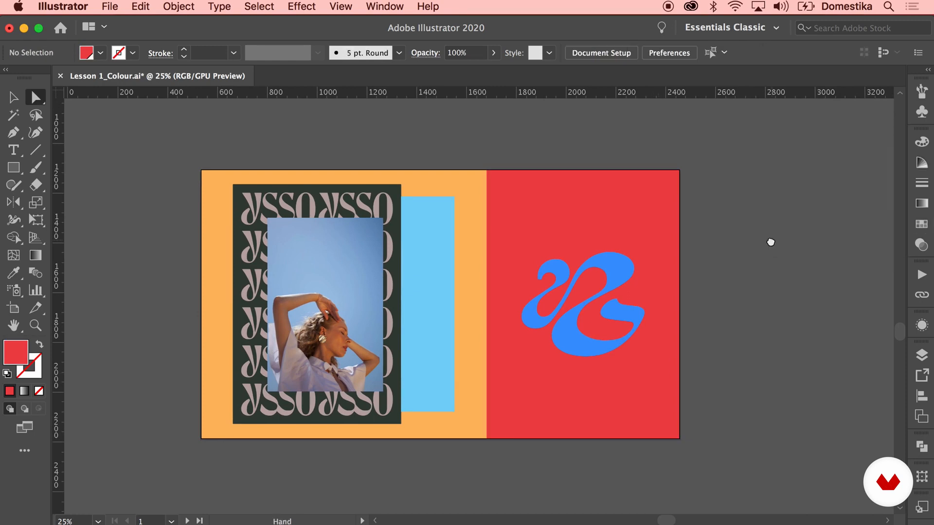
scroll(721, 242, right, 3)
click(923, 227)
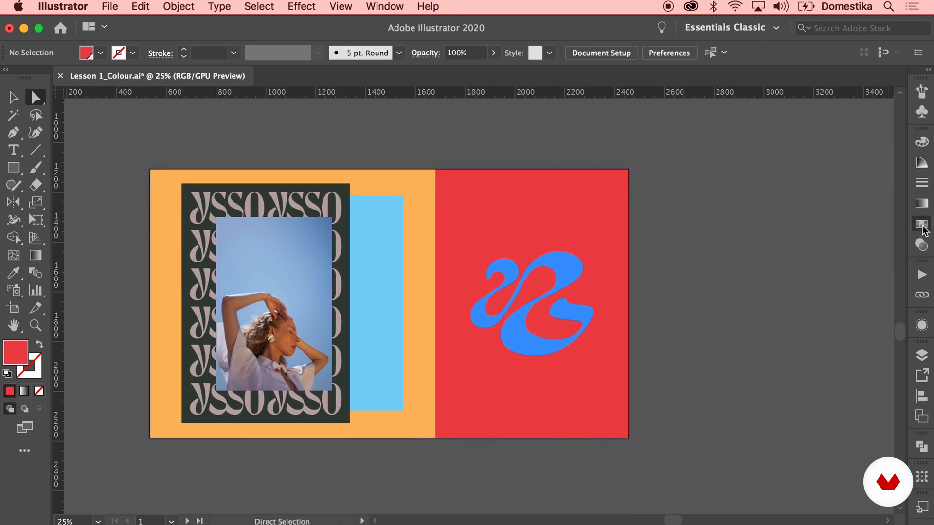
click(598, 223)
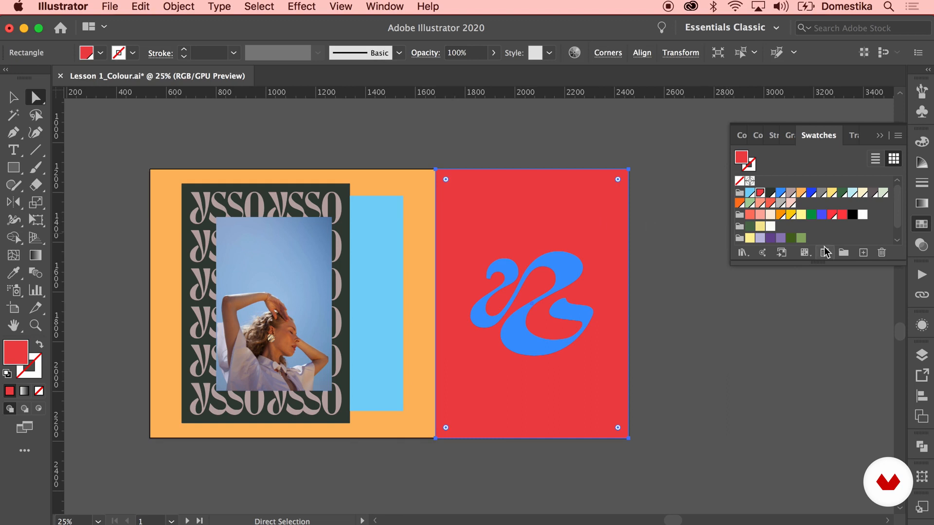
click(770, 194)
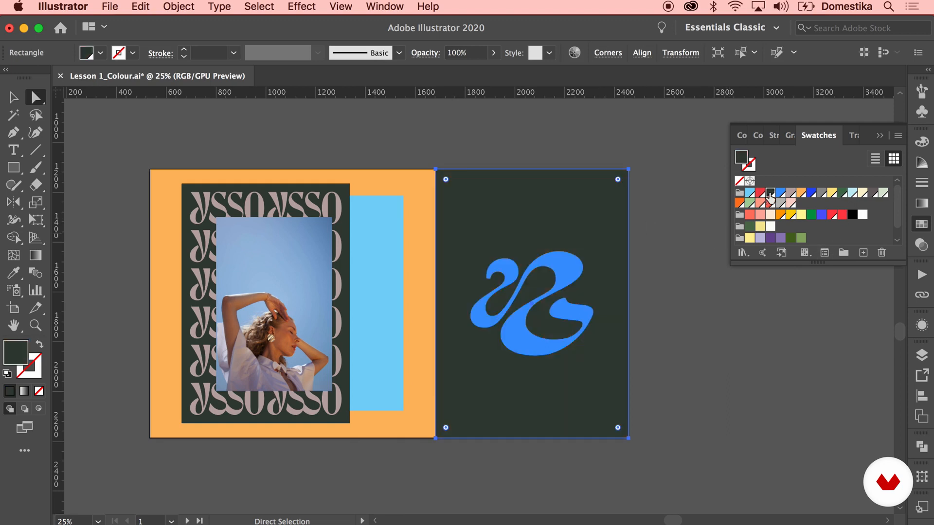
click(842, 193)
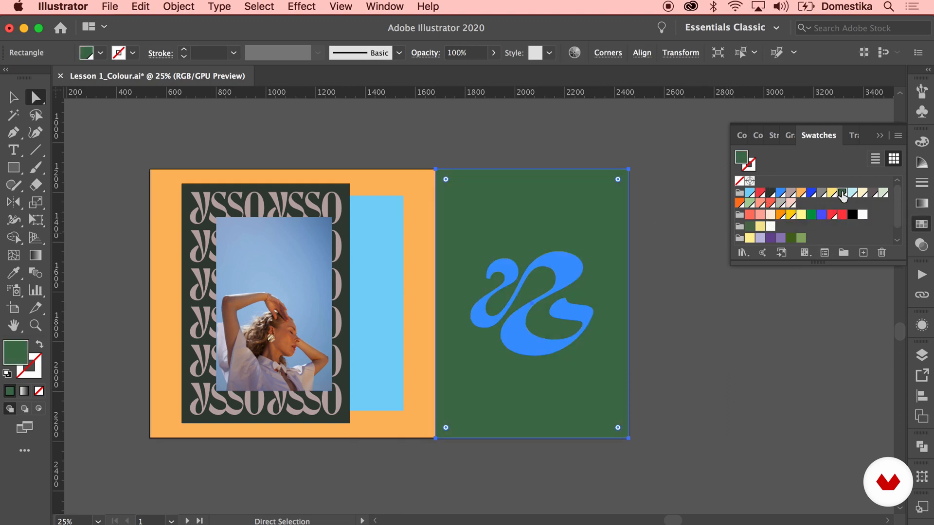
click(771, 194)
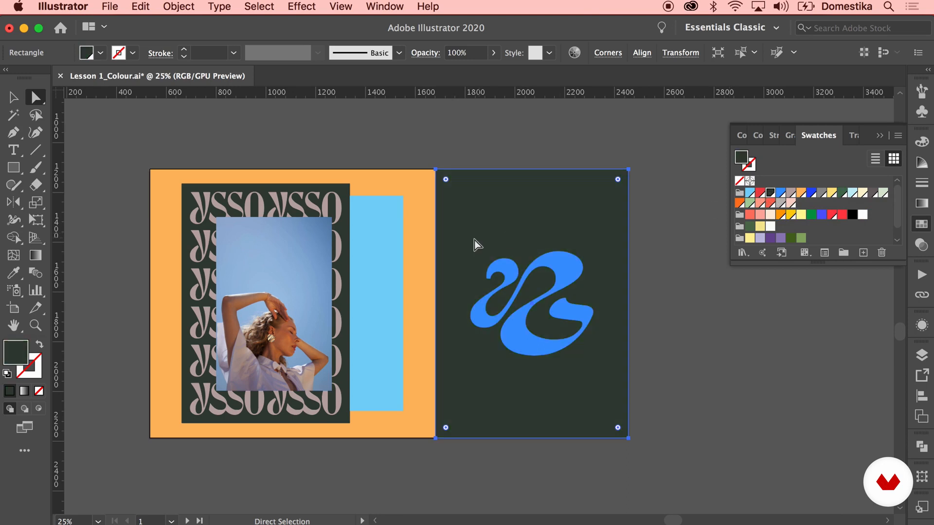
- Recolour the repeated lettering pattern around the photo with the pale pink swatch of Color Group 1
key(v)
click(338, 255)
drag(340, 272, 342, 415)
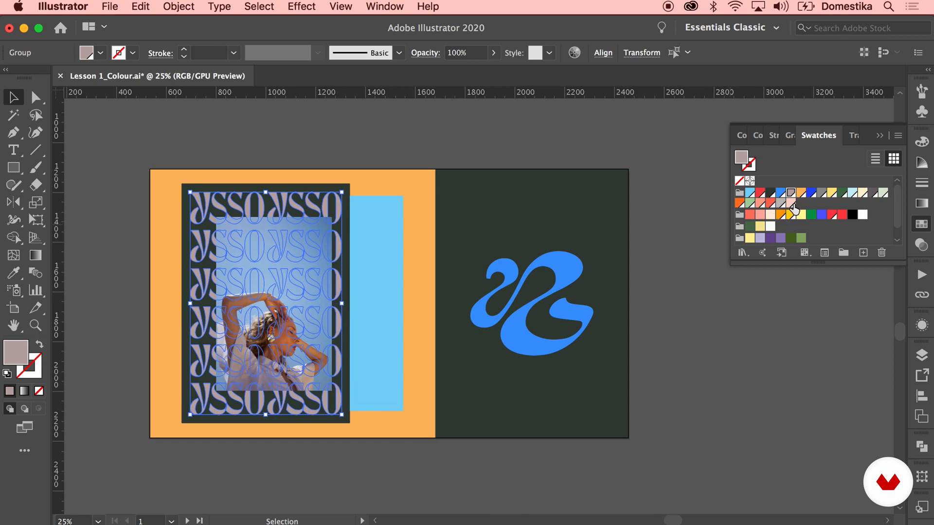
click(791, 204)
click(428, 146)
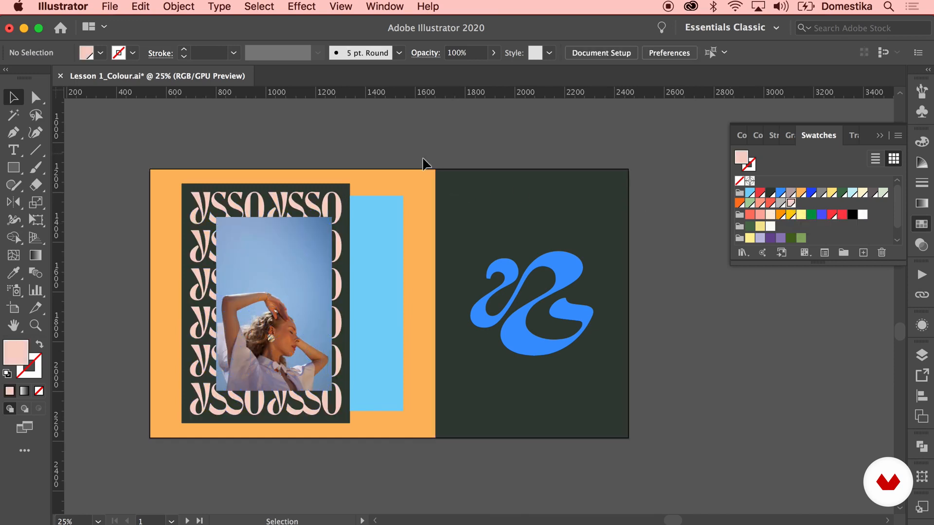
- Fill the light blue rectangle beside the photo with the saturated royal blue swatch of Color Group 1
click(386, 234)
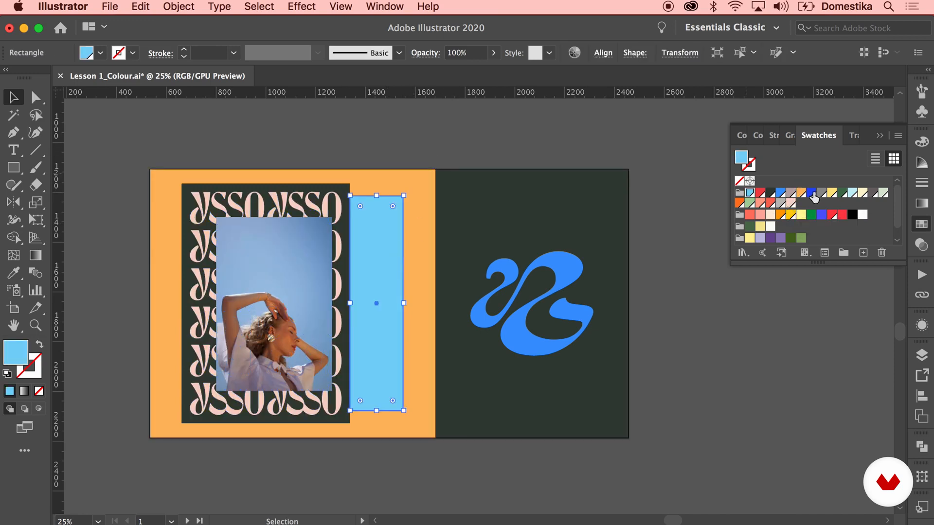
click(812, 195)
click(659, 235)
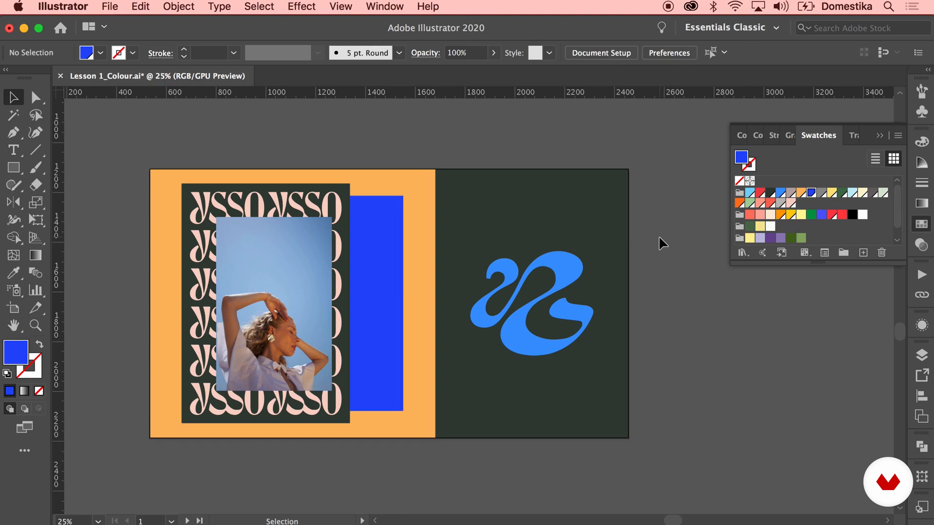
- Recolour the monogram on the dark green panel with the coral red swatch of Color Group 1
click(563, 267)
click(760, 203)
click(768, 205)
click(691, 264)
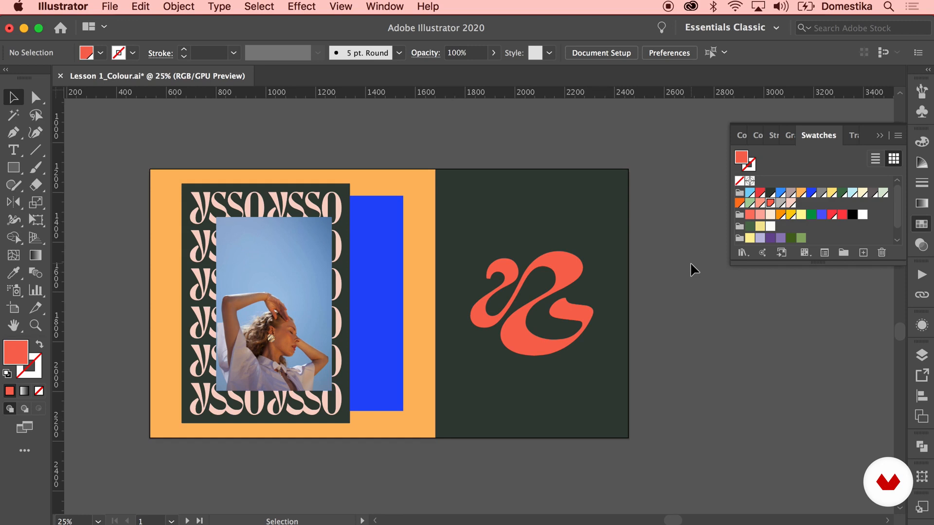